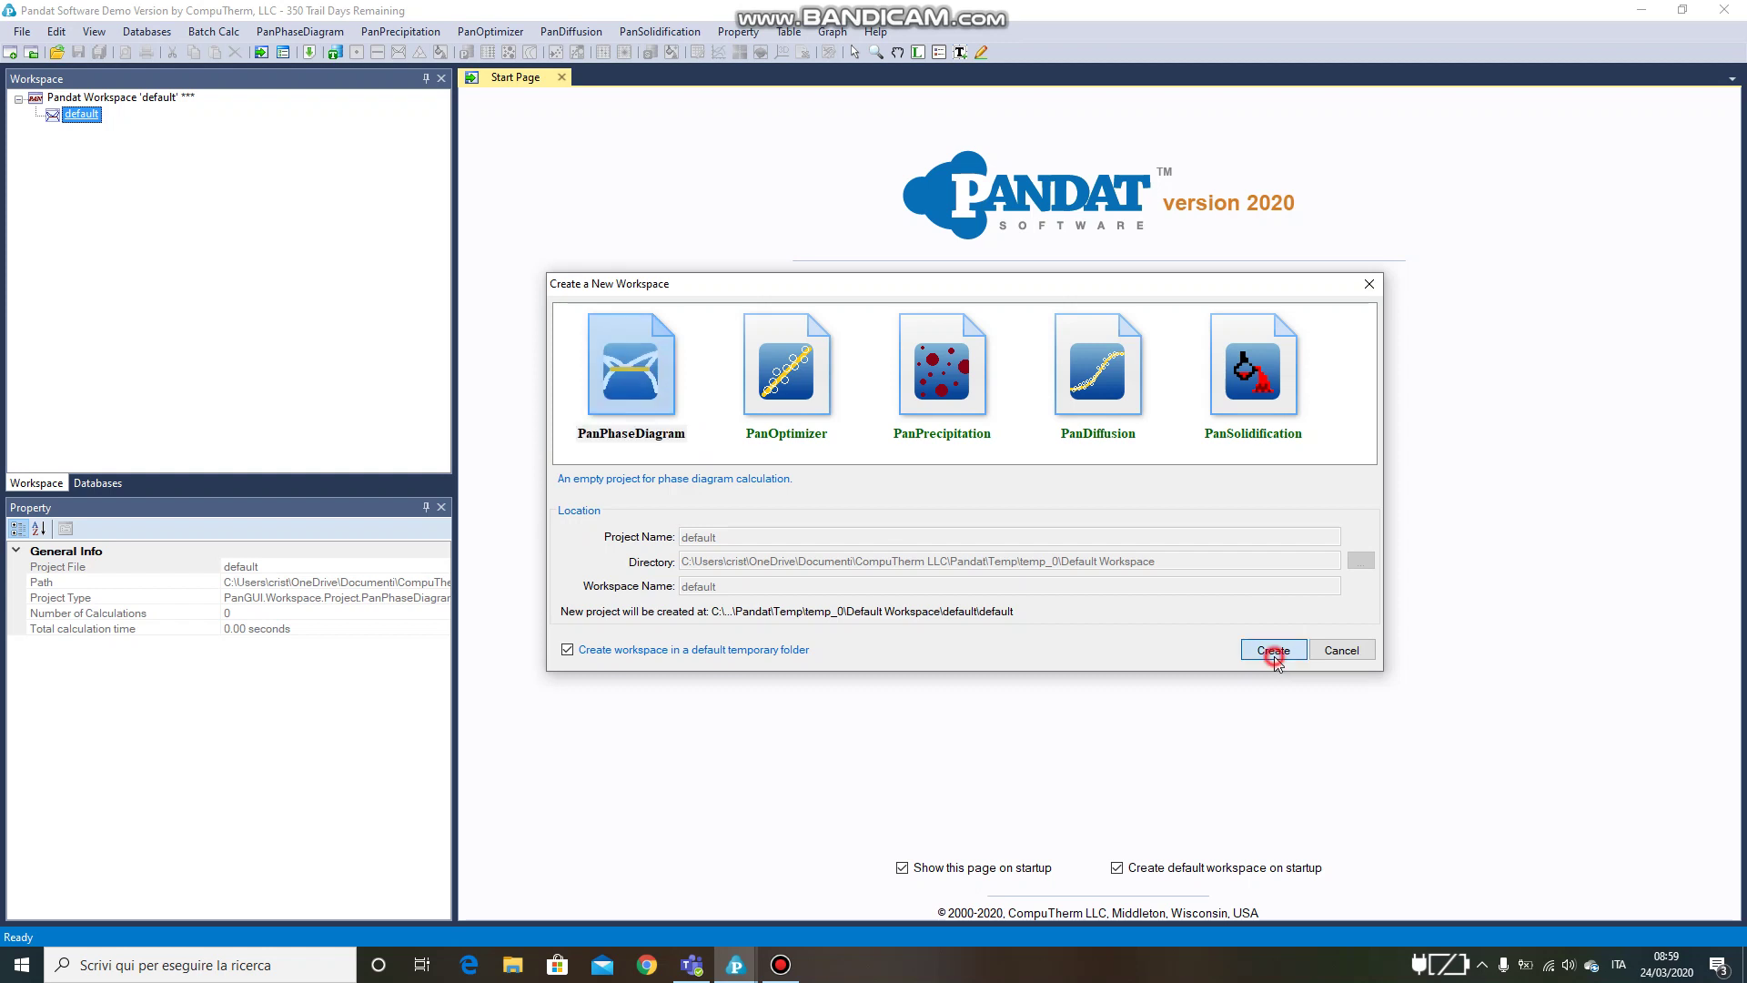
# Create a default PanPhaseDiagram workspace and load the CuMiani2020.tdb thermodynamic database into it.
pyautogui.click(1274, 651)
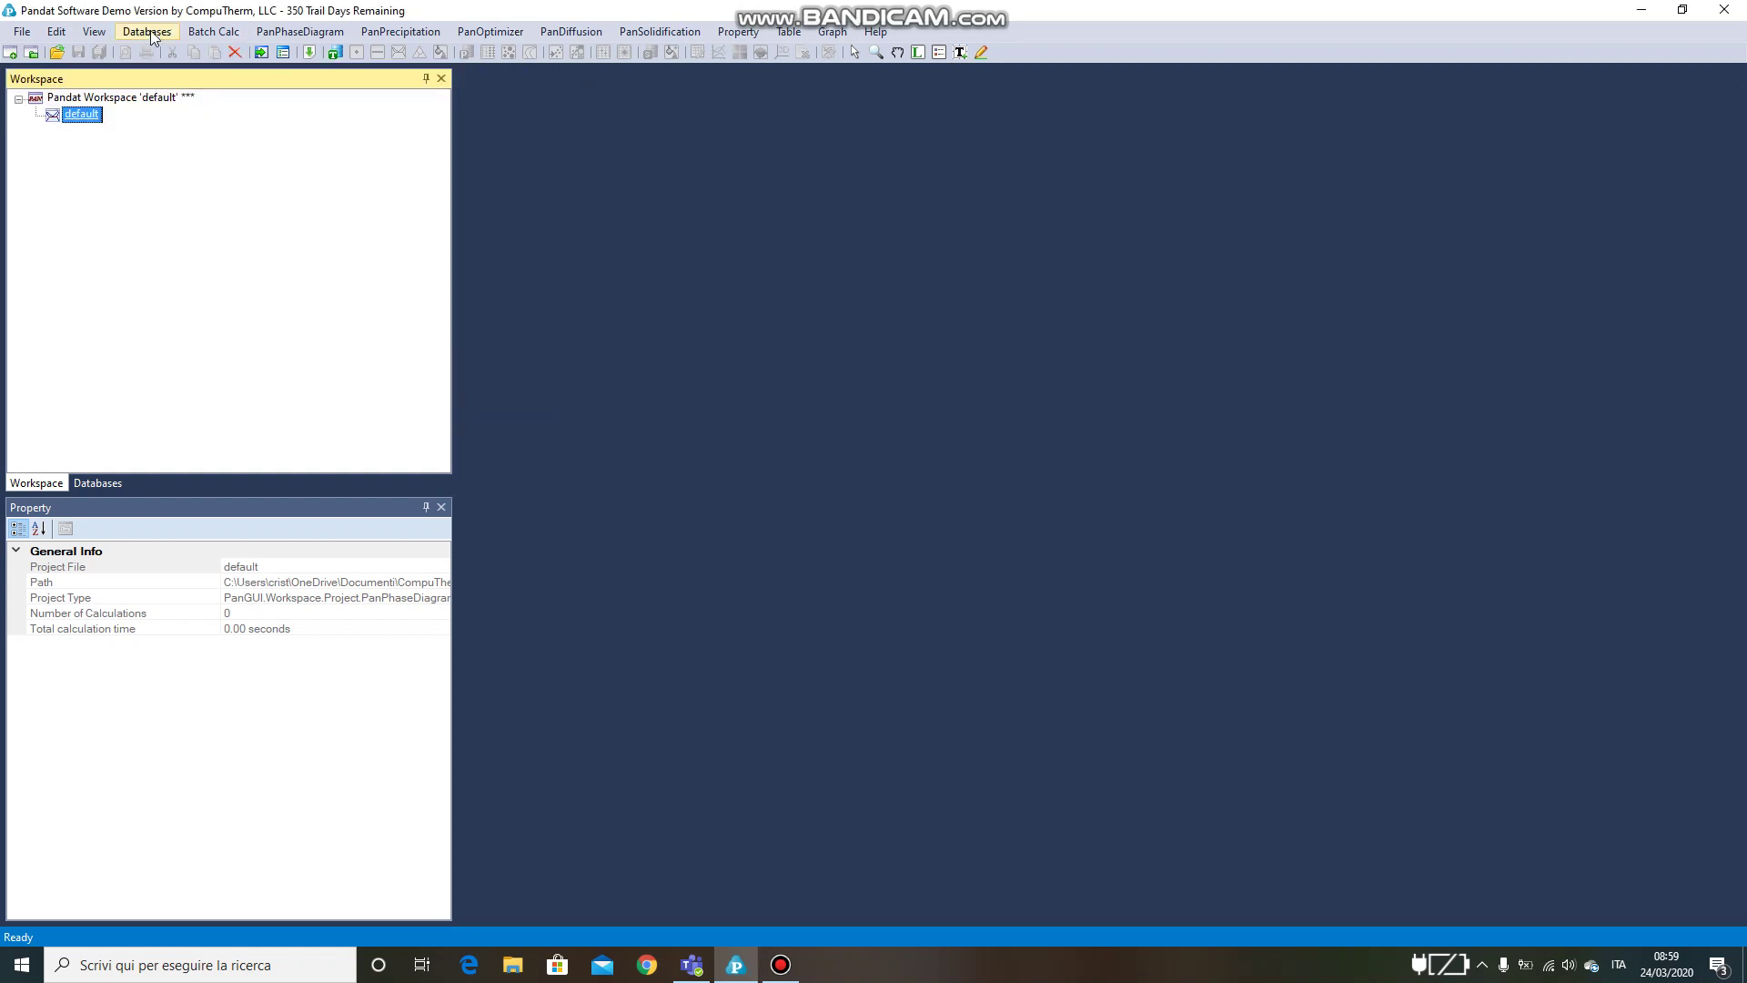
pyautogui.click(138, 34)
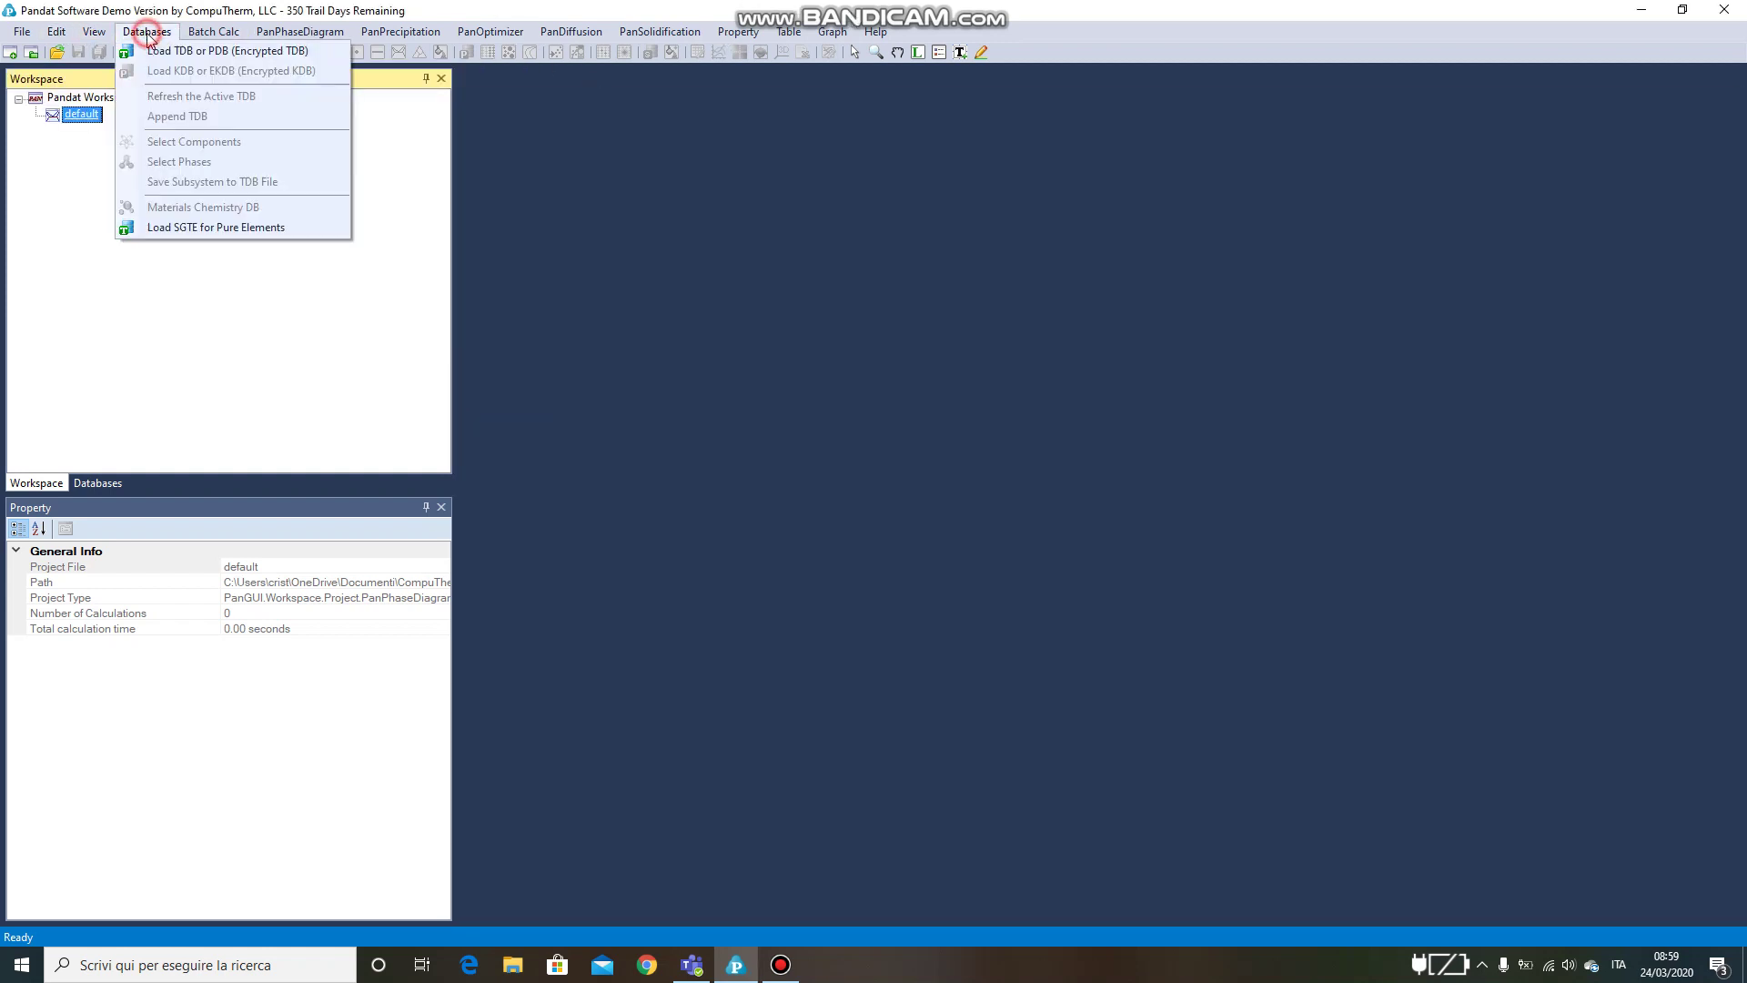
pyautogui.click(162, 52)
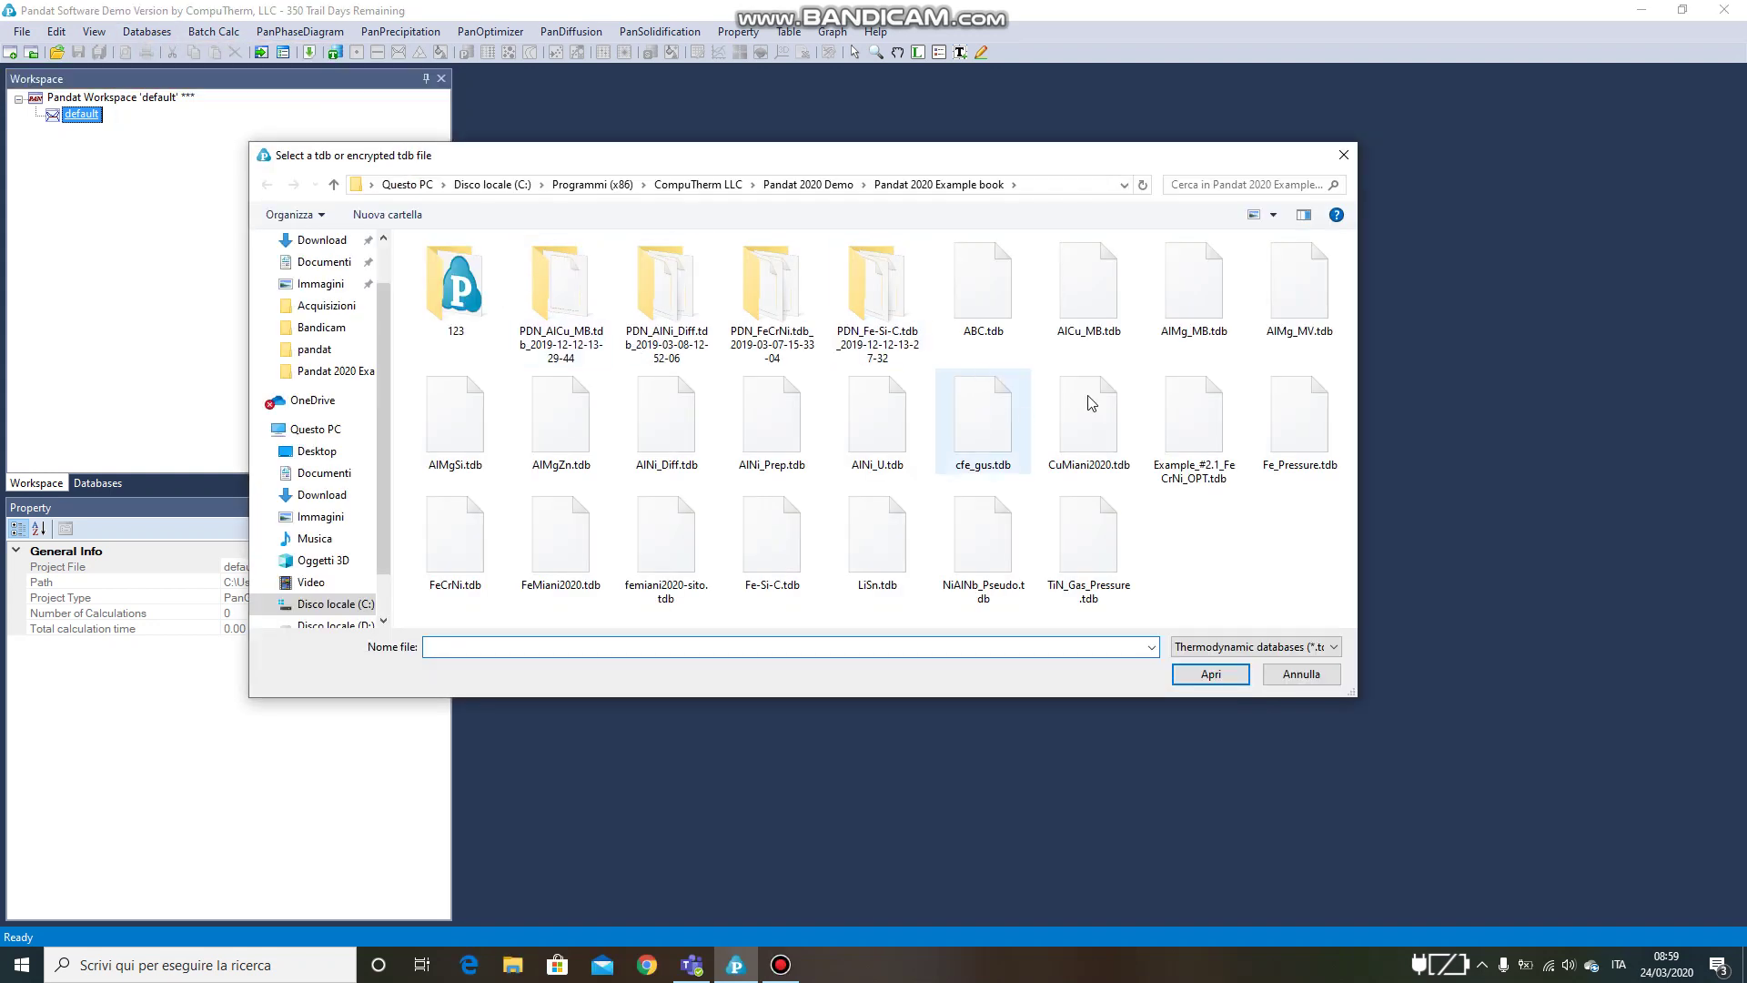
pyautogui.click(1089, 417)
pyautogui.click(1221, 673)
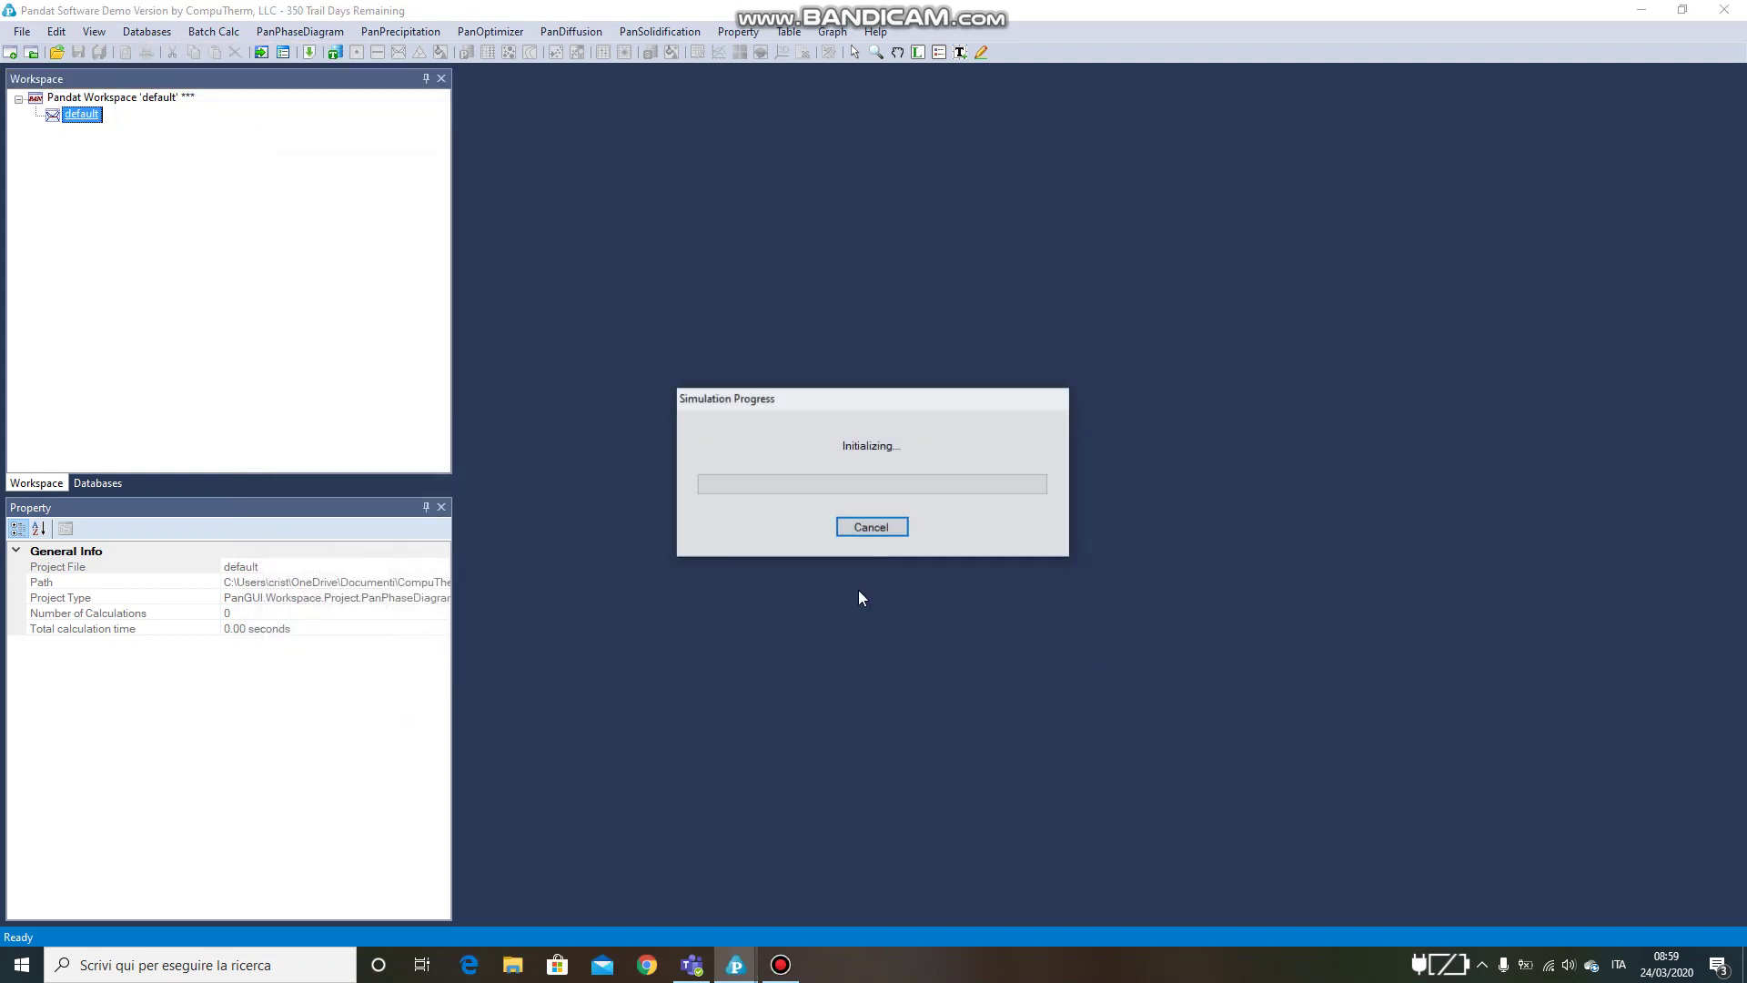
pyautogui.click(938, 541)
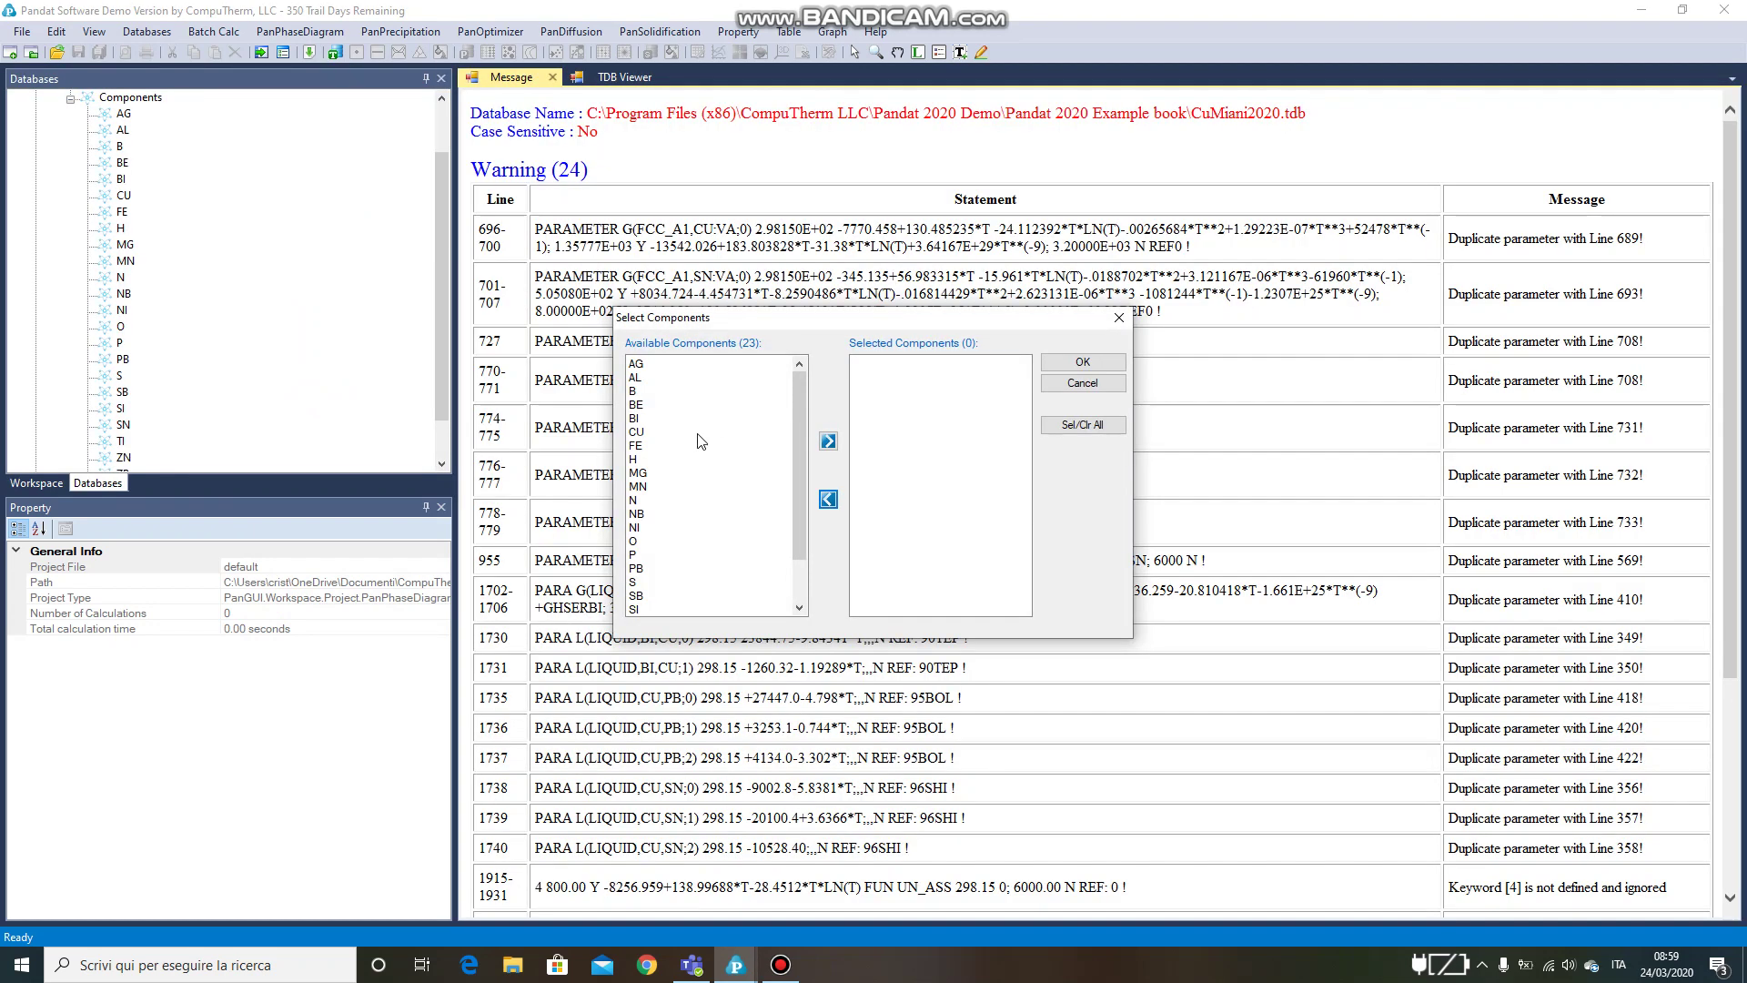
# Select CU and ZR as the components of the system and confirm the selection.
pyautogui.click(685, 434)
pyautogui.click(829, 442)
pyautogui.scroll(-1, 710, 530)
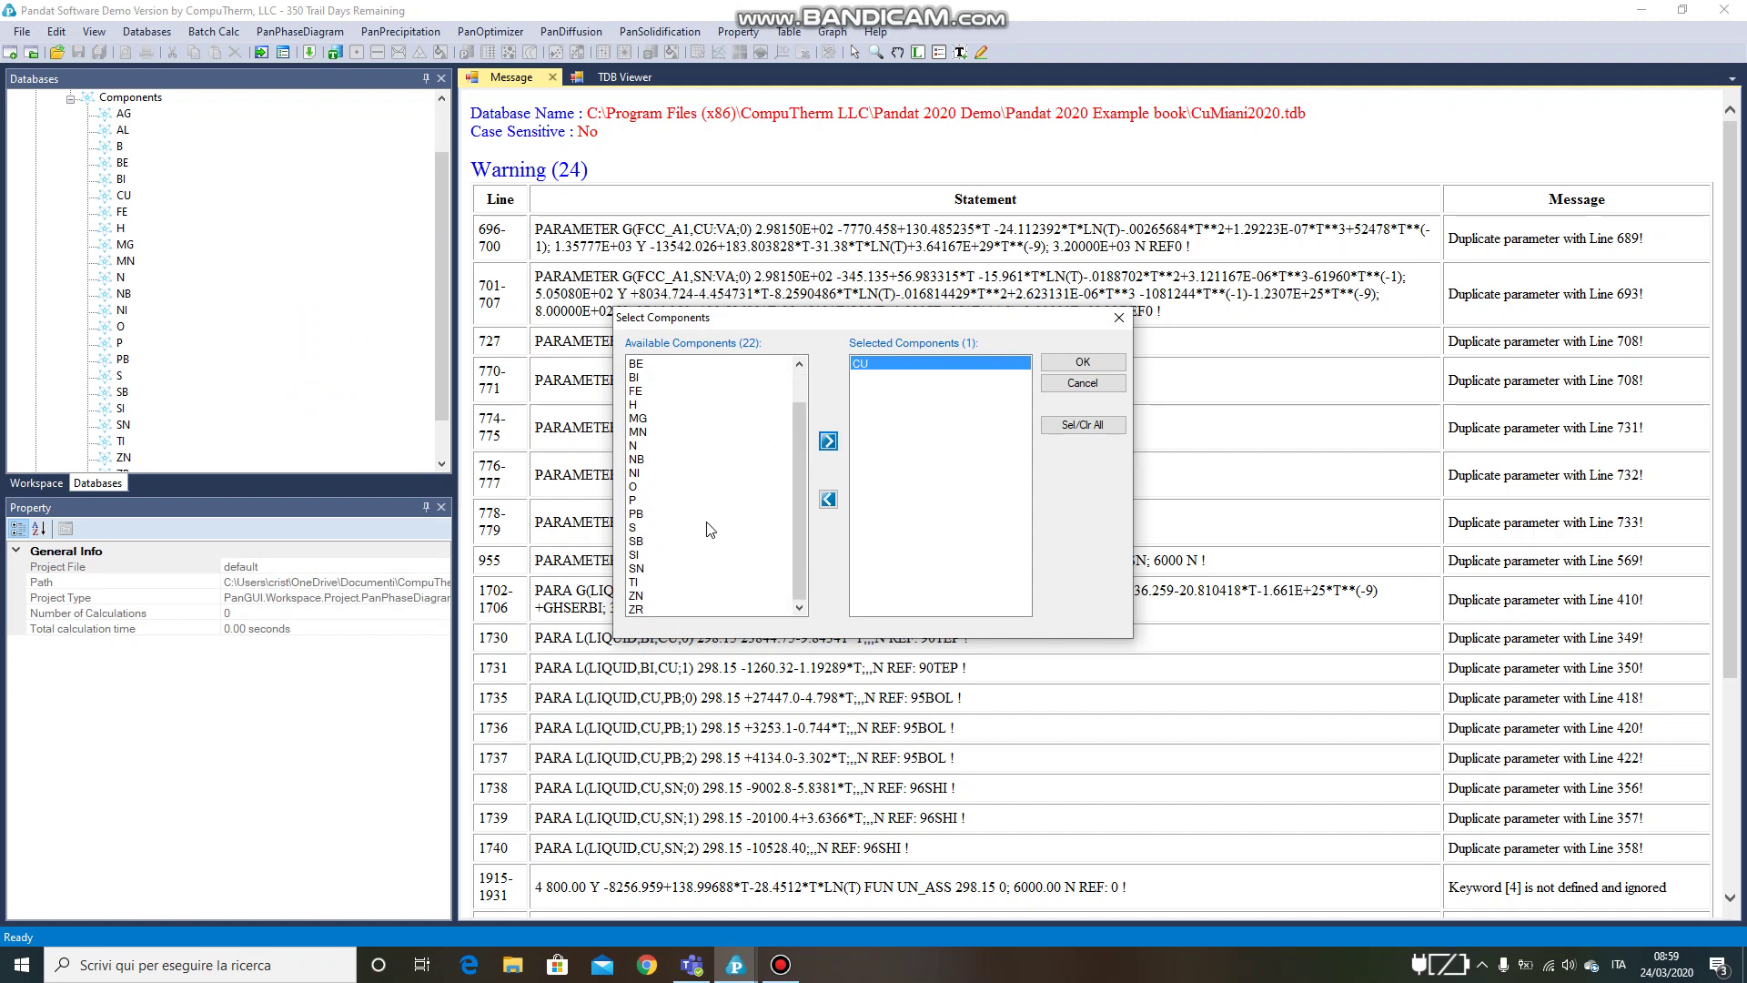
pyautogui.click(658, 609)
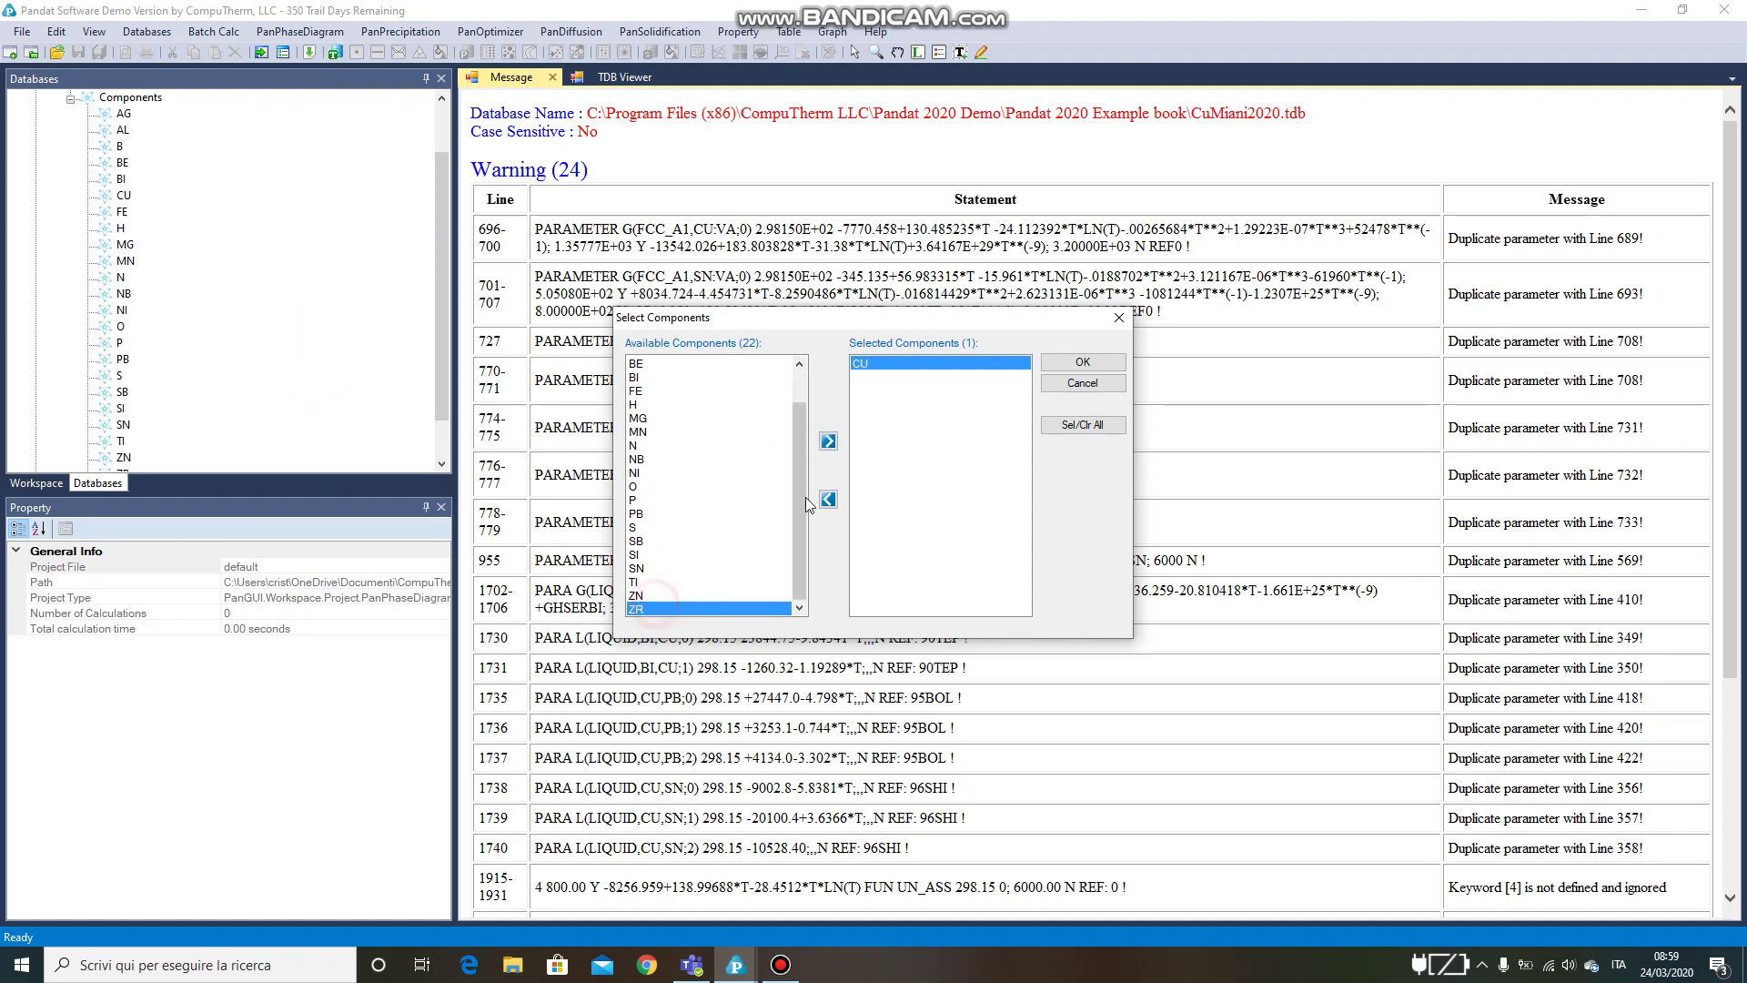
pyautogui.click(828, 441)
pyautogui.click(1109, 364)
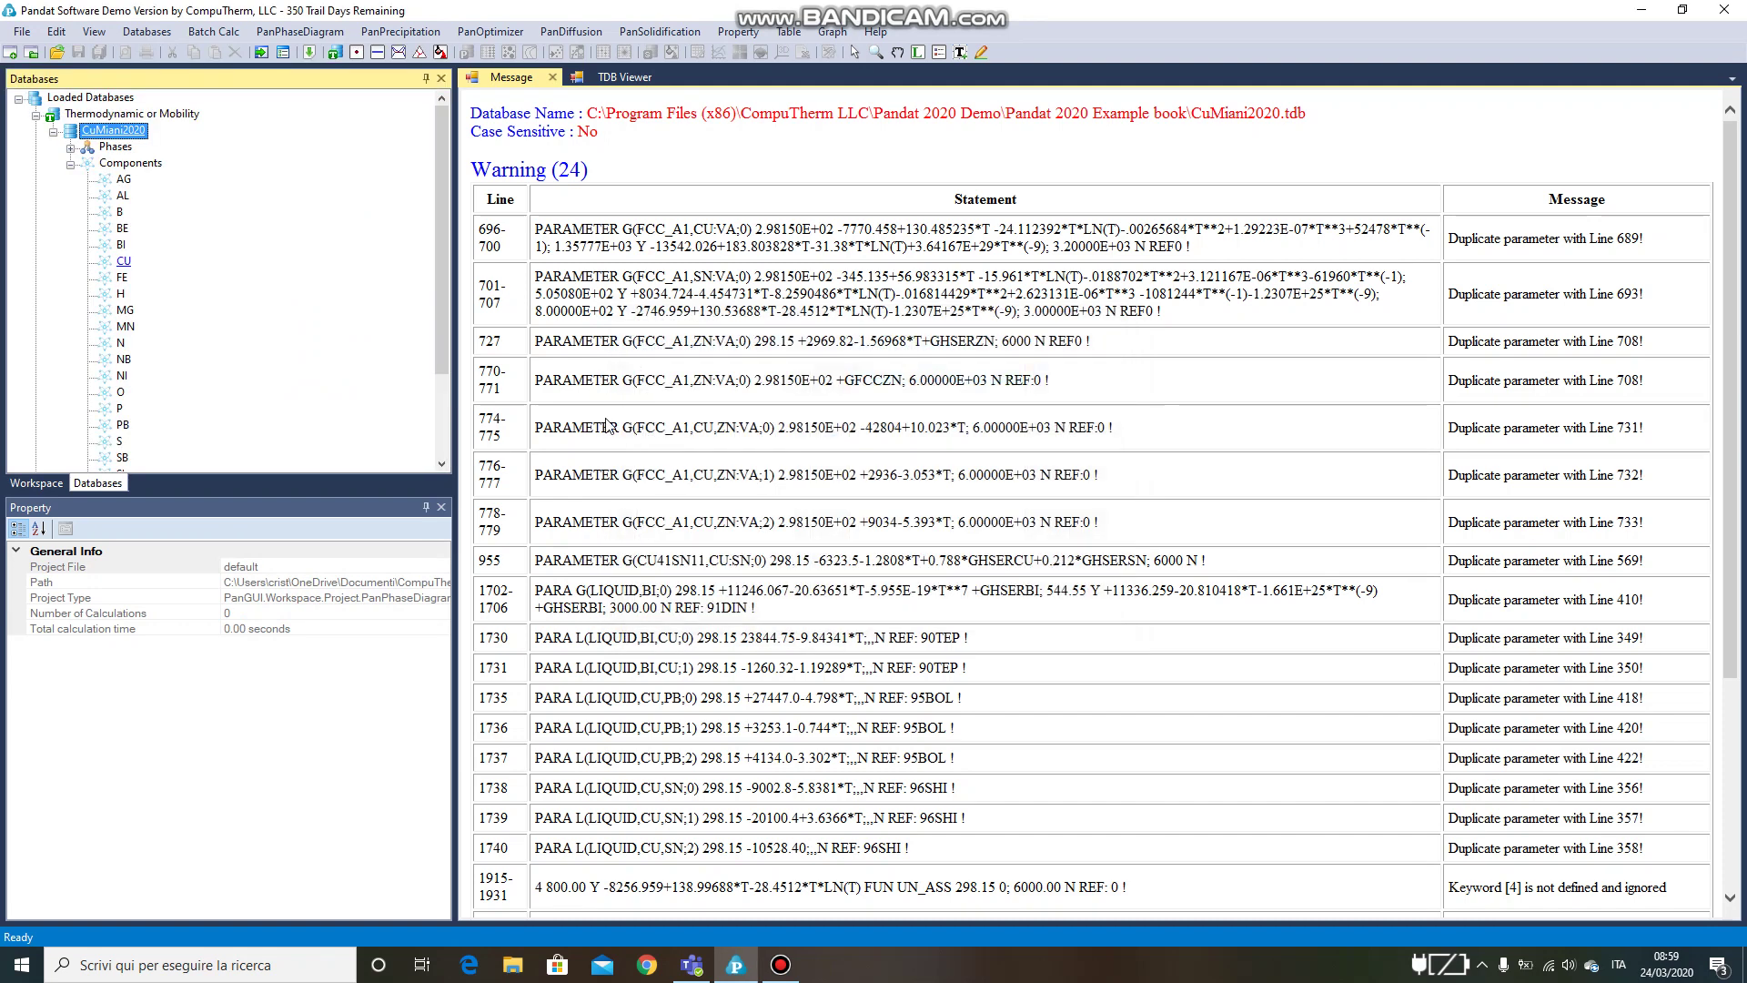
# Set up a solidification simulation with a liquid composition of 99 w% CU and 1 w% ZR.
pyautogui.click(213, 33)
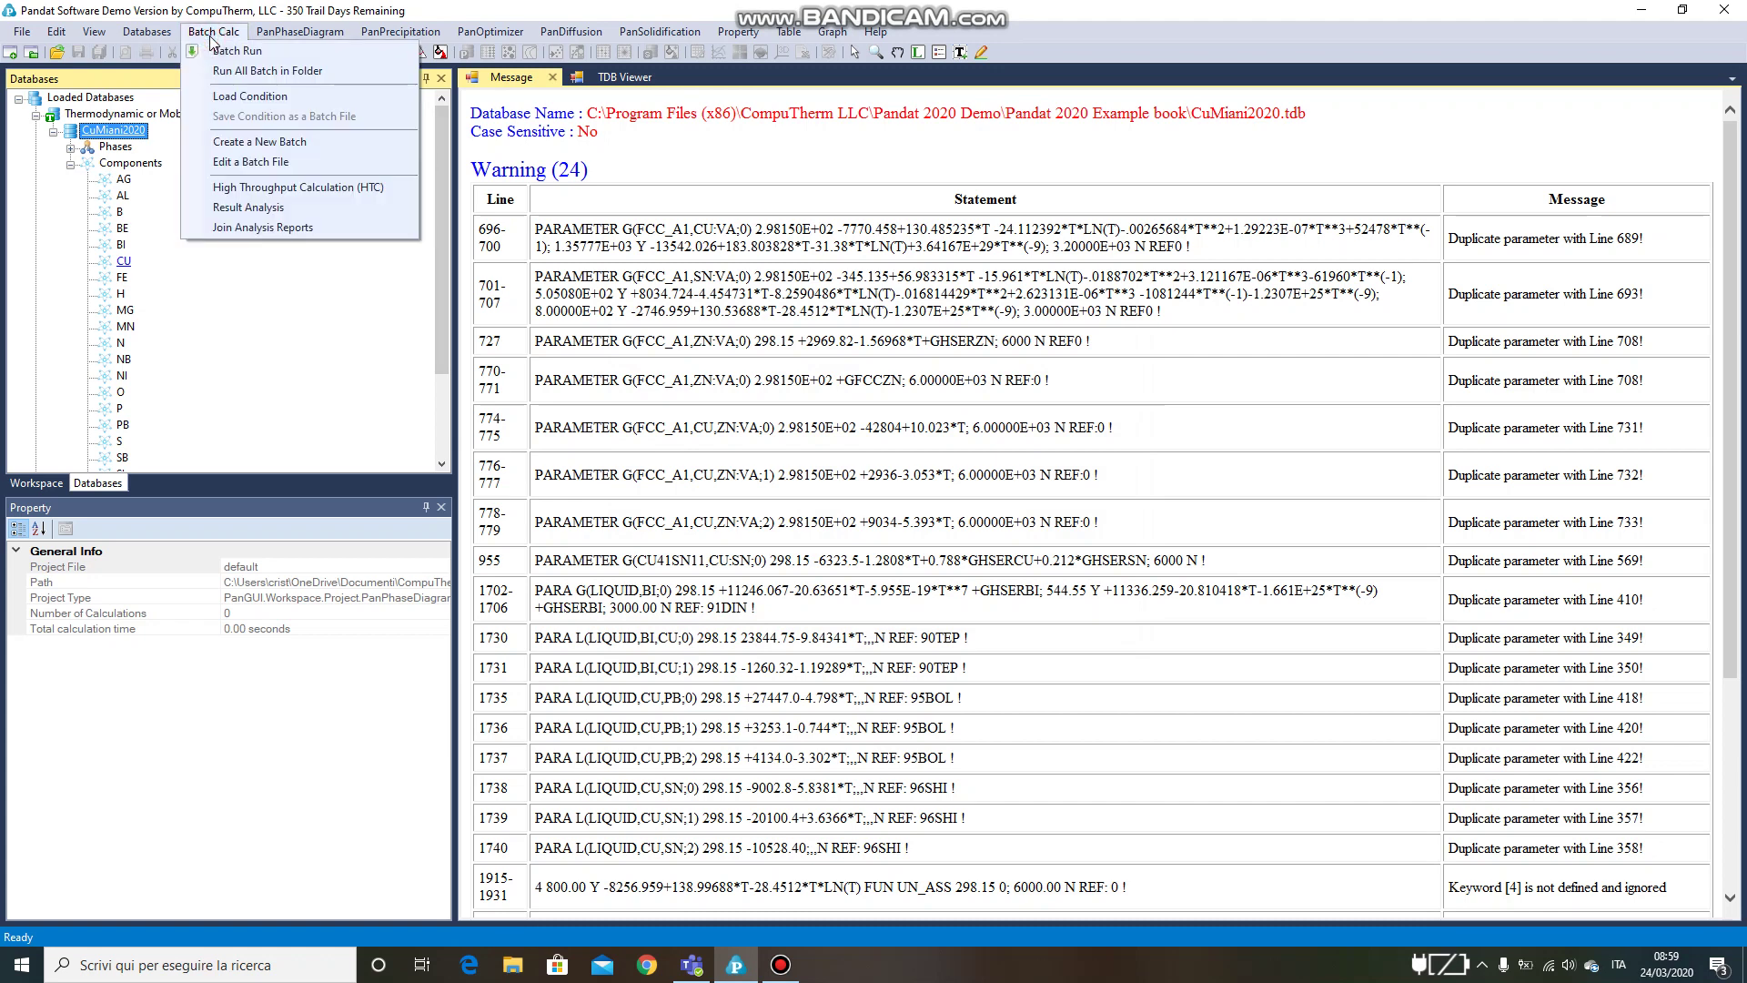
pyautogui.moveTo(299, 32)
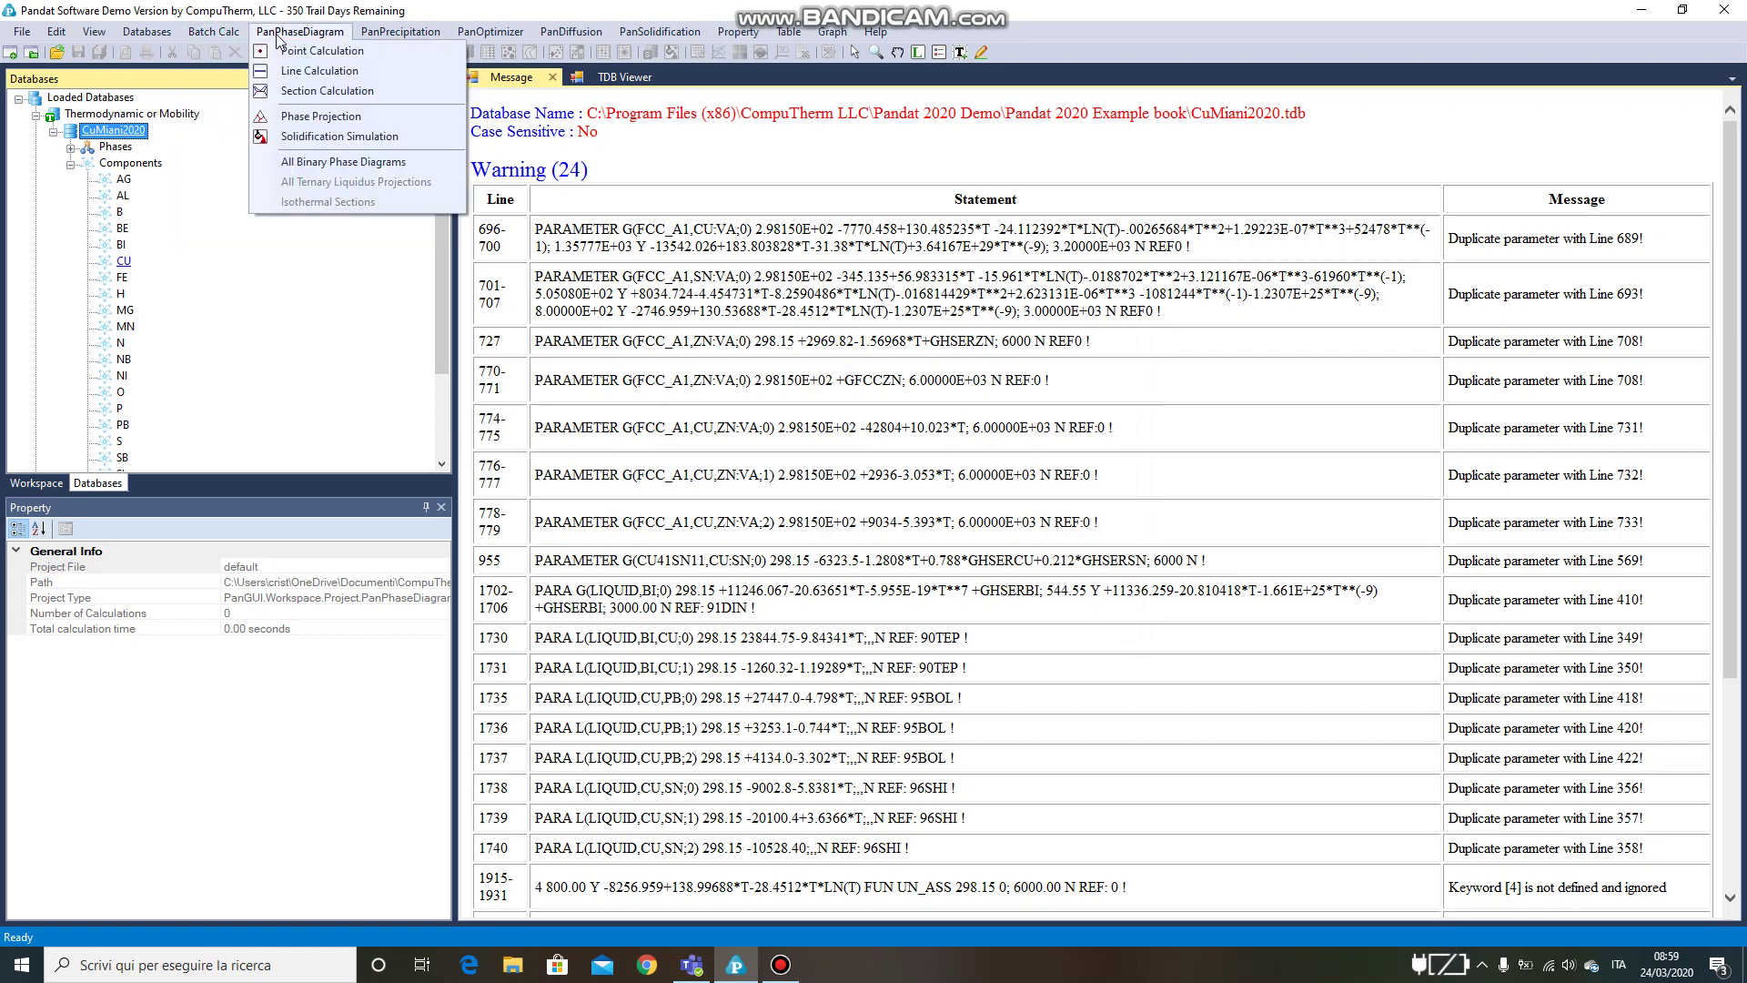
pyautogui.click(305, 138)
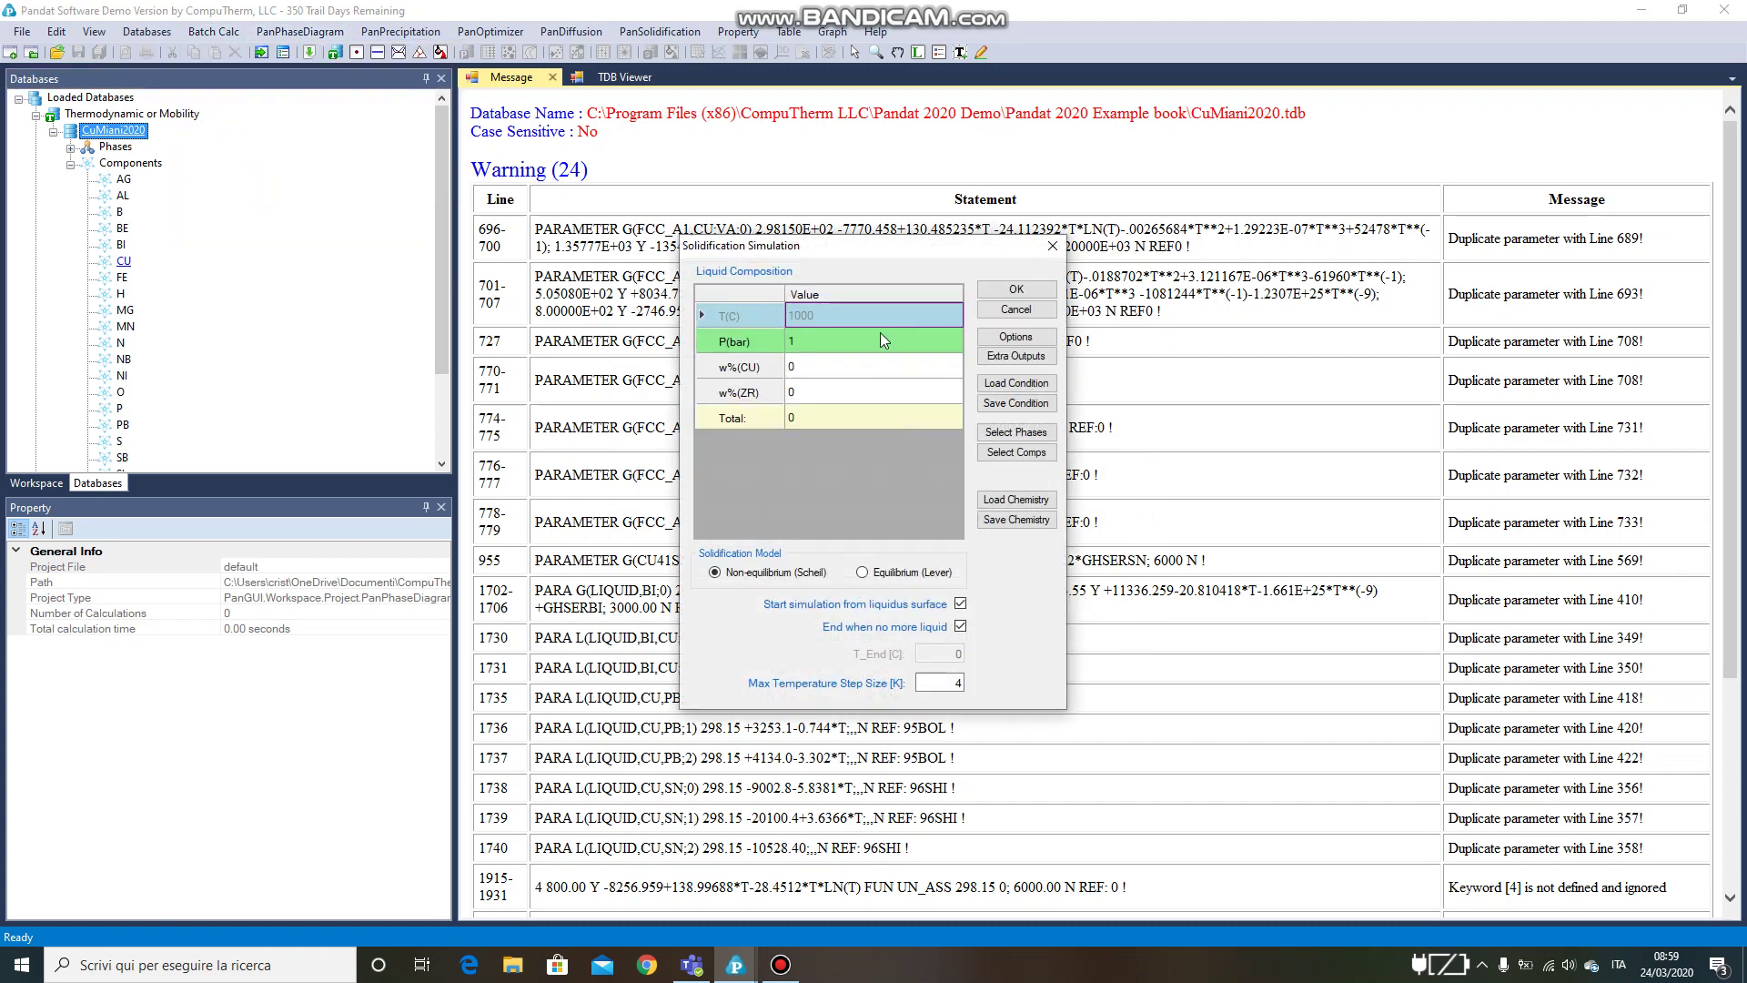
pyautogui.click(859, 365)
pyautogui.write('99')
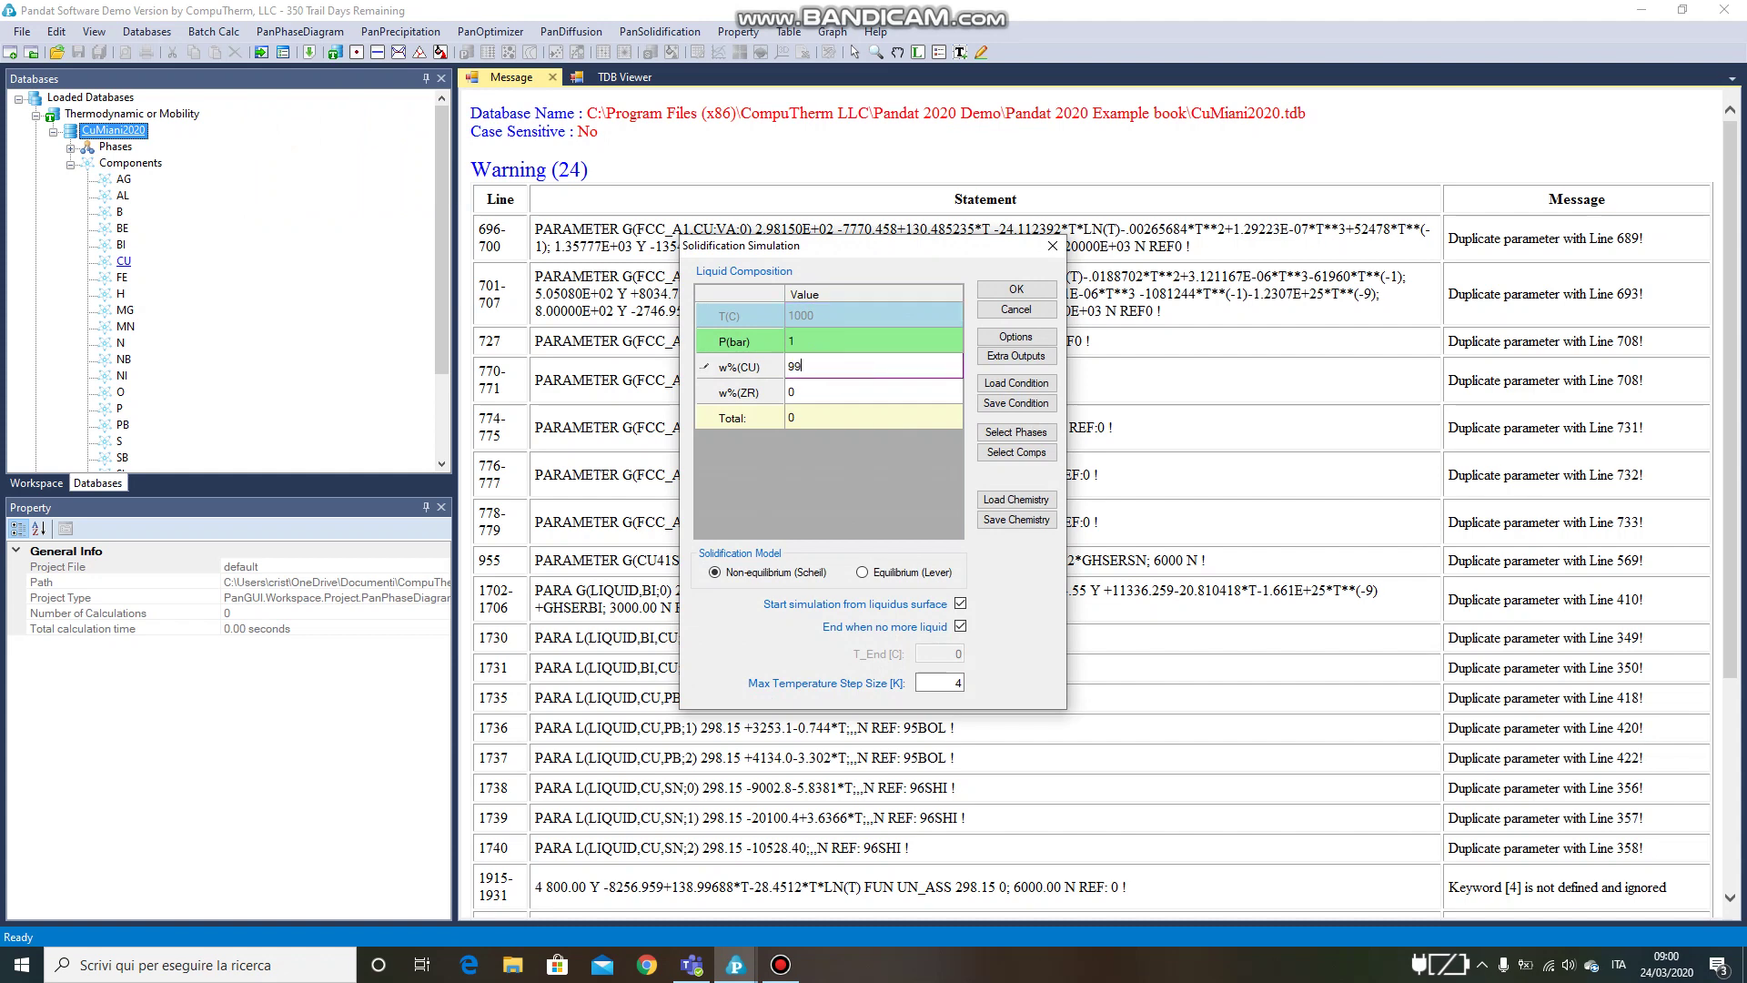
pyautogui.press('Return')
pyautogui.write('1')
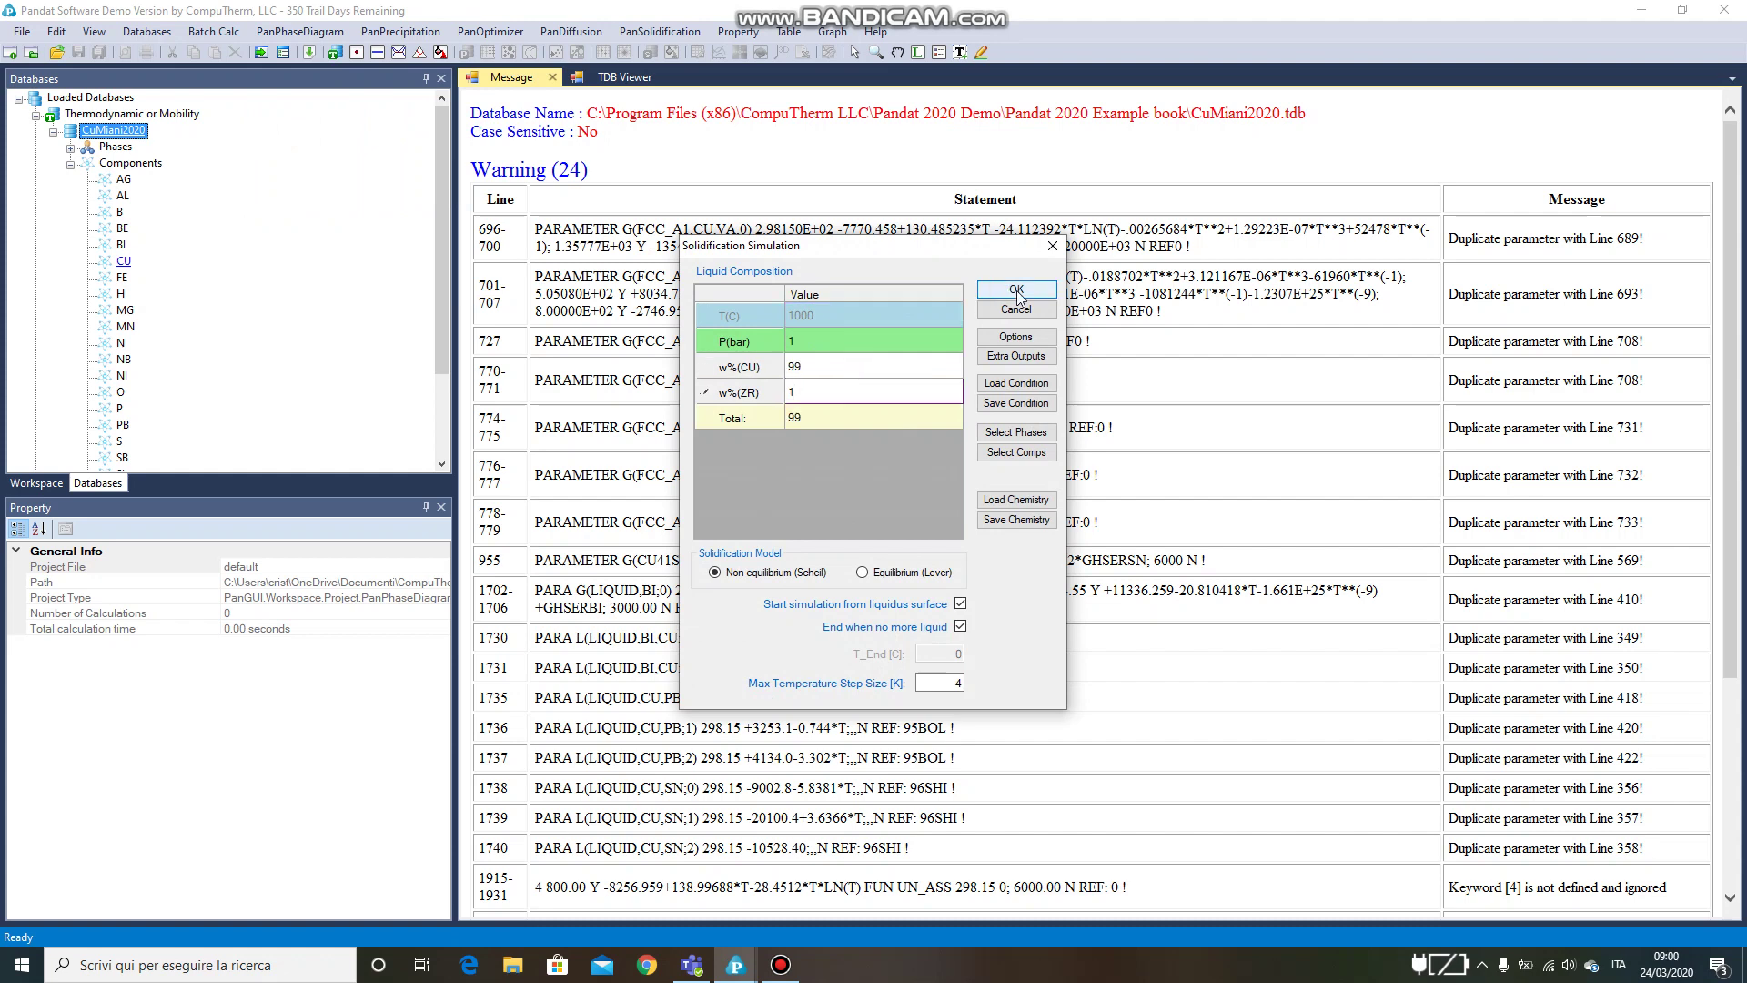
# Add the column -T//fs to the default output table in the simulation's extra outputs.
pyautogui.click(1034, 356)
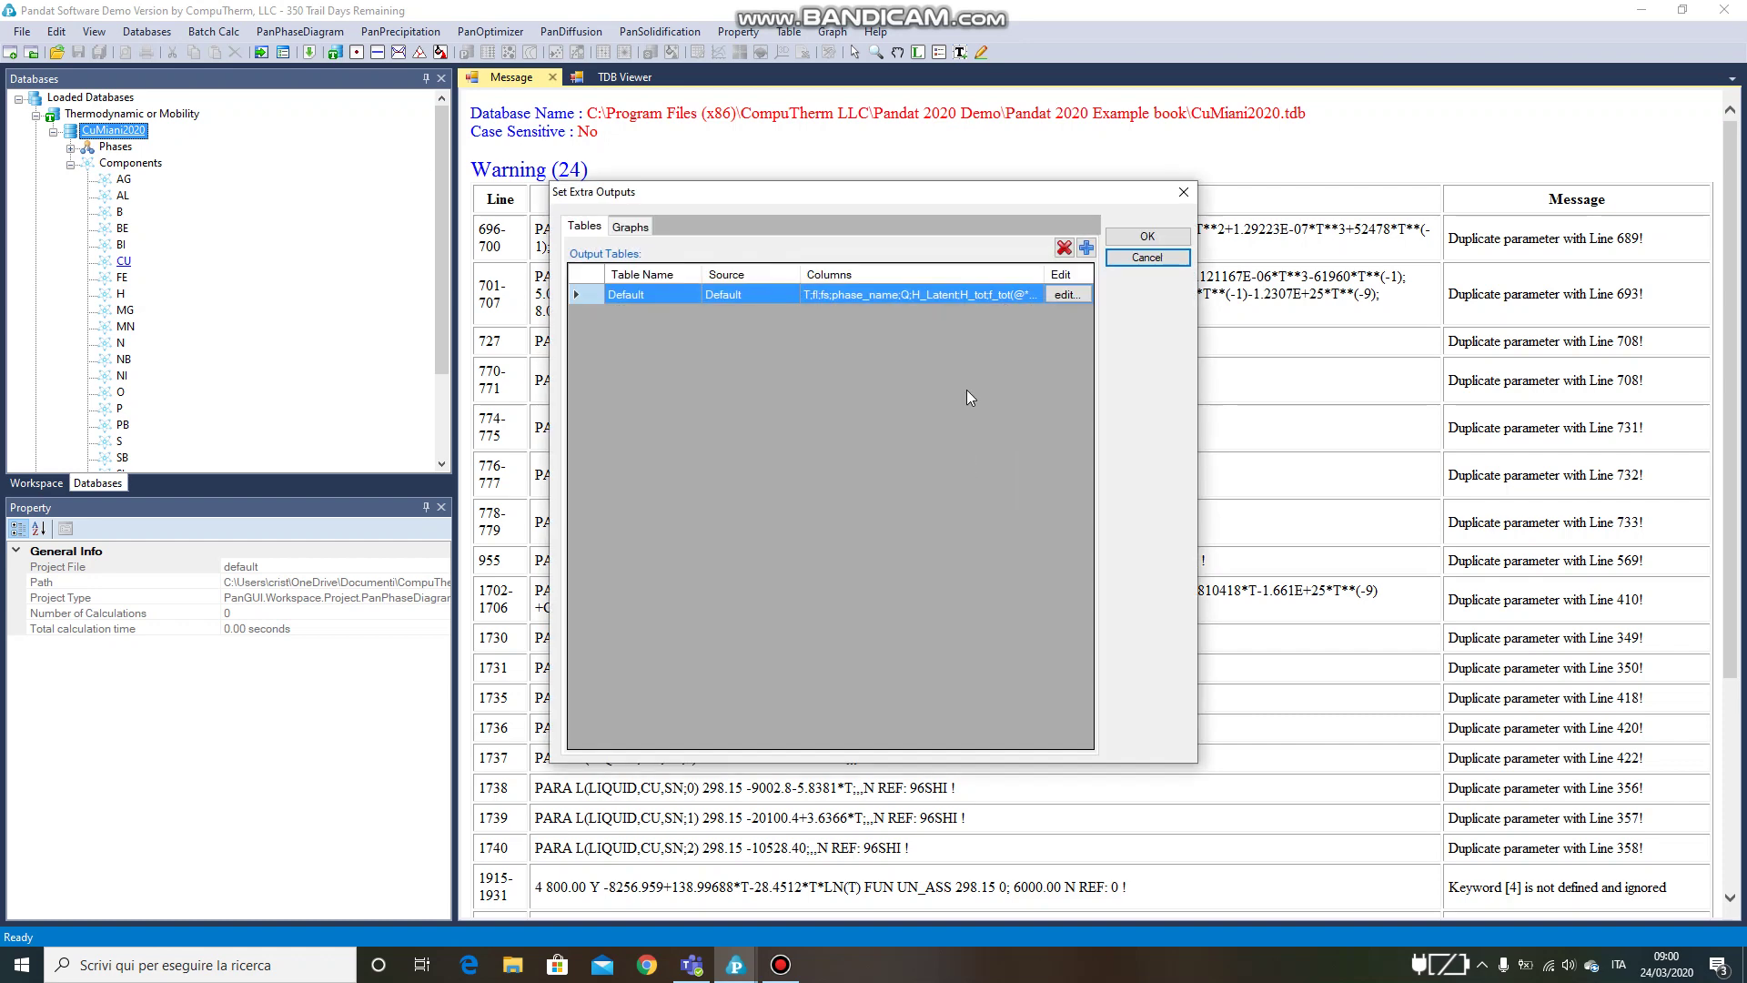
pyautogui.click(1061, 296)
pyautogui.click(889, 583)
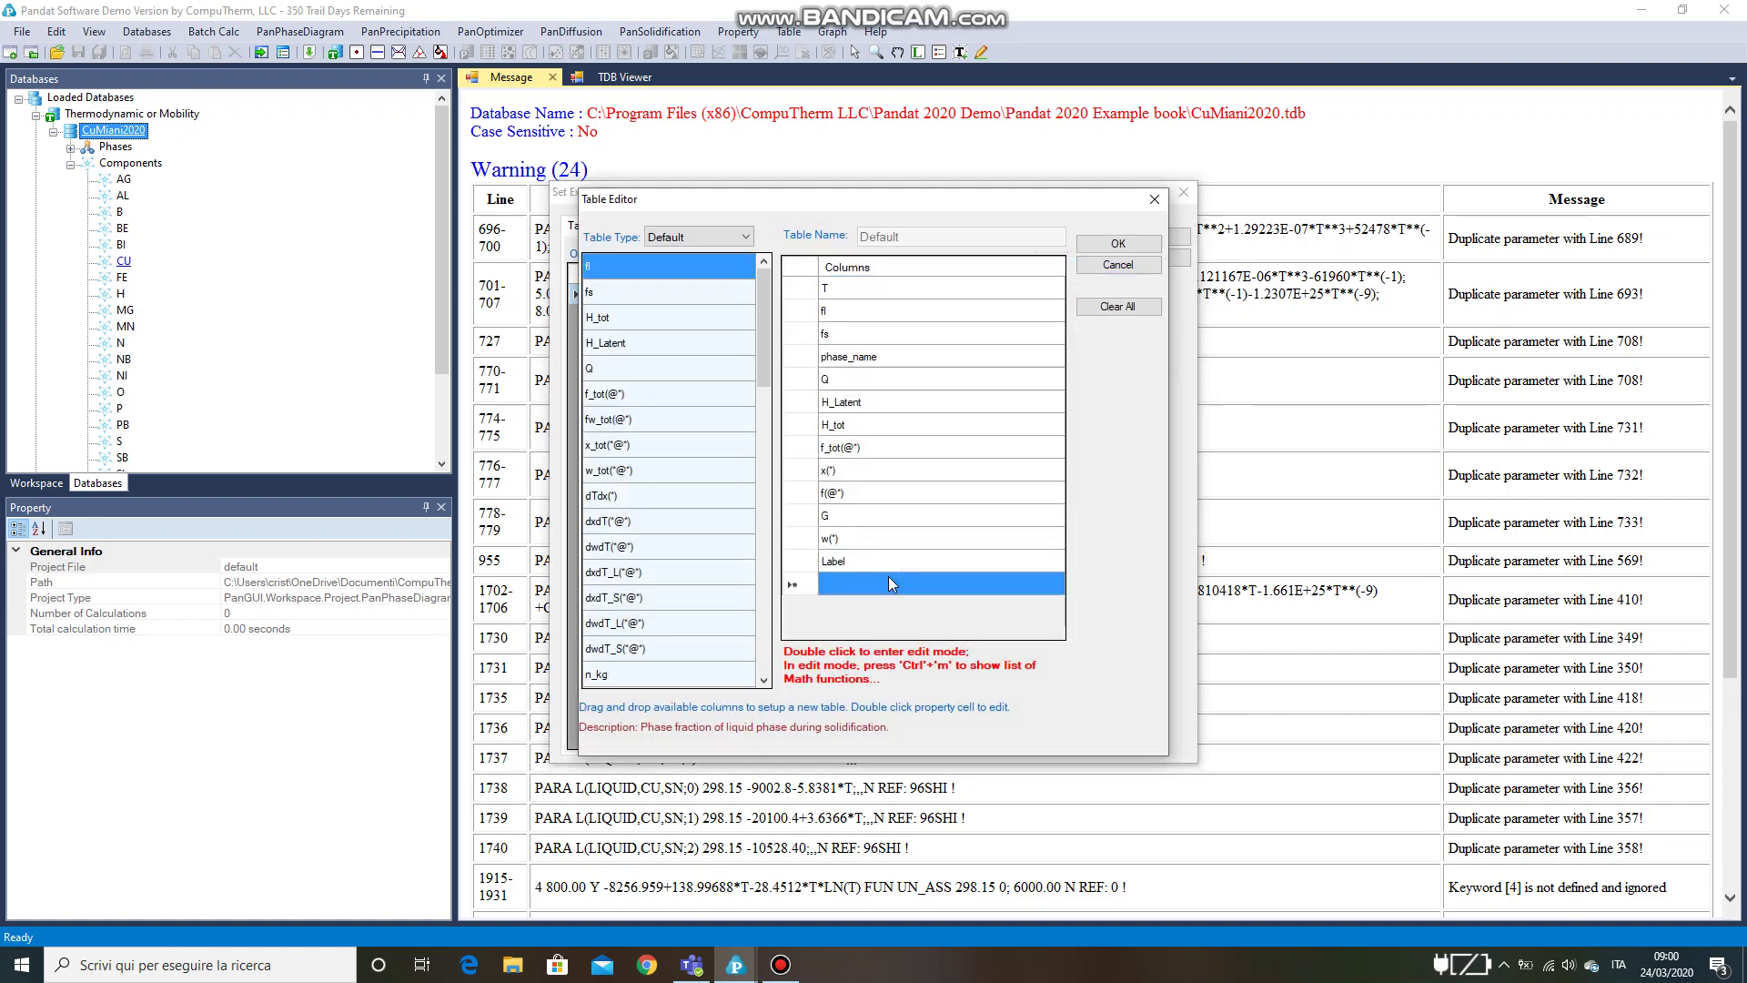
pyautogui.doubleClick(889, 580)
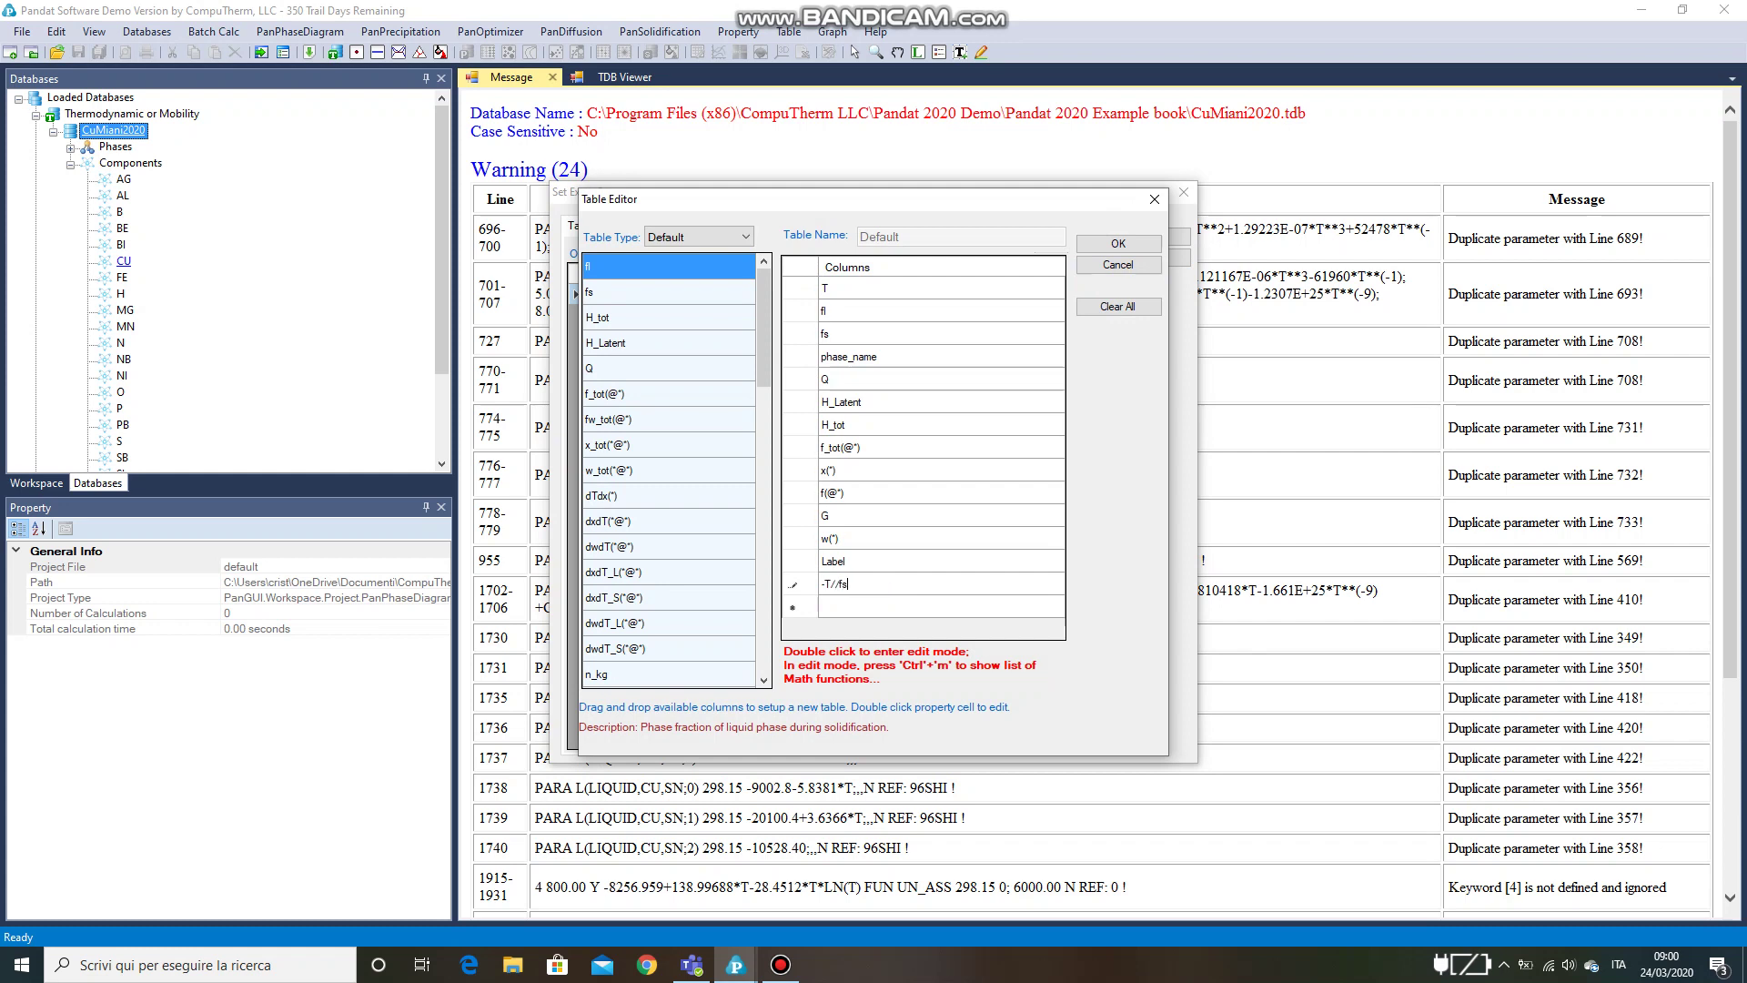
pyautogui.click(1116, 244)
pyautogui.click(1145, 237)
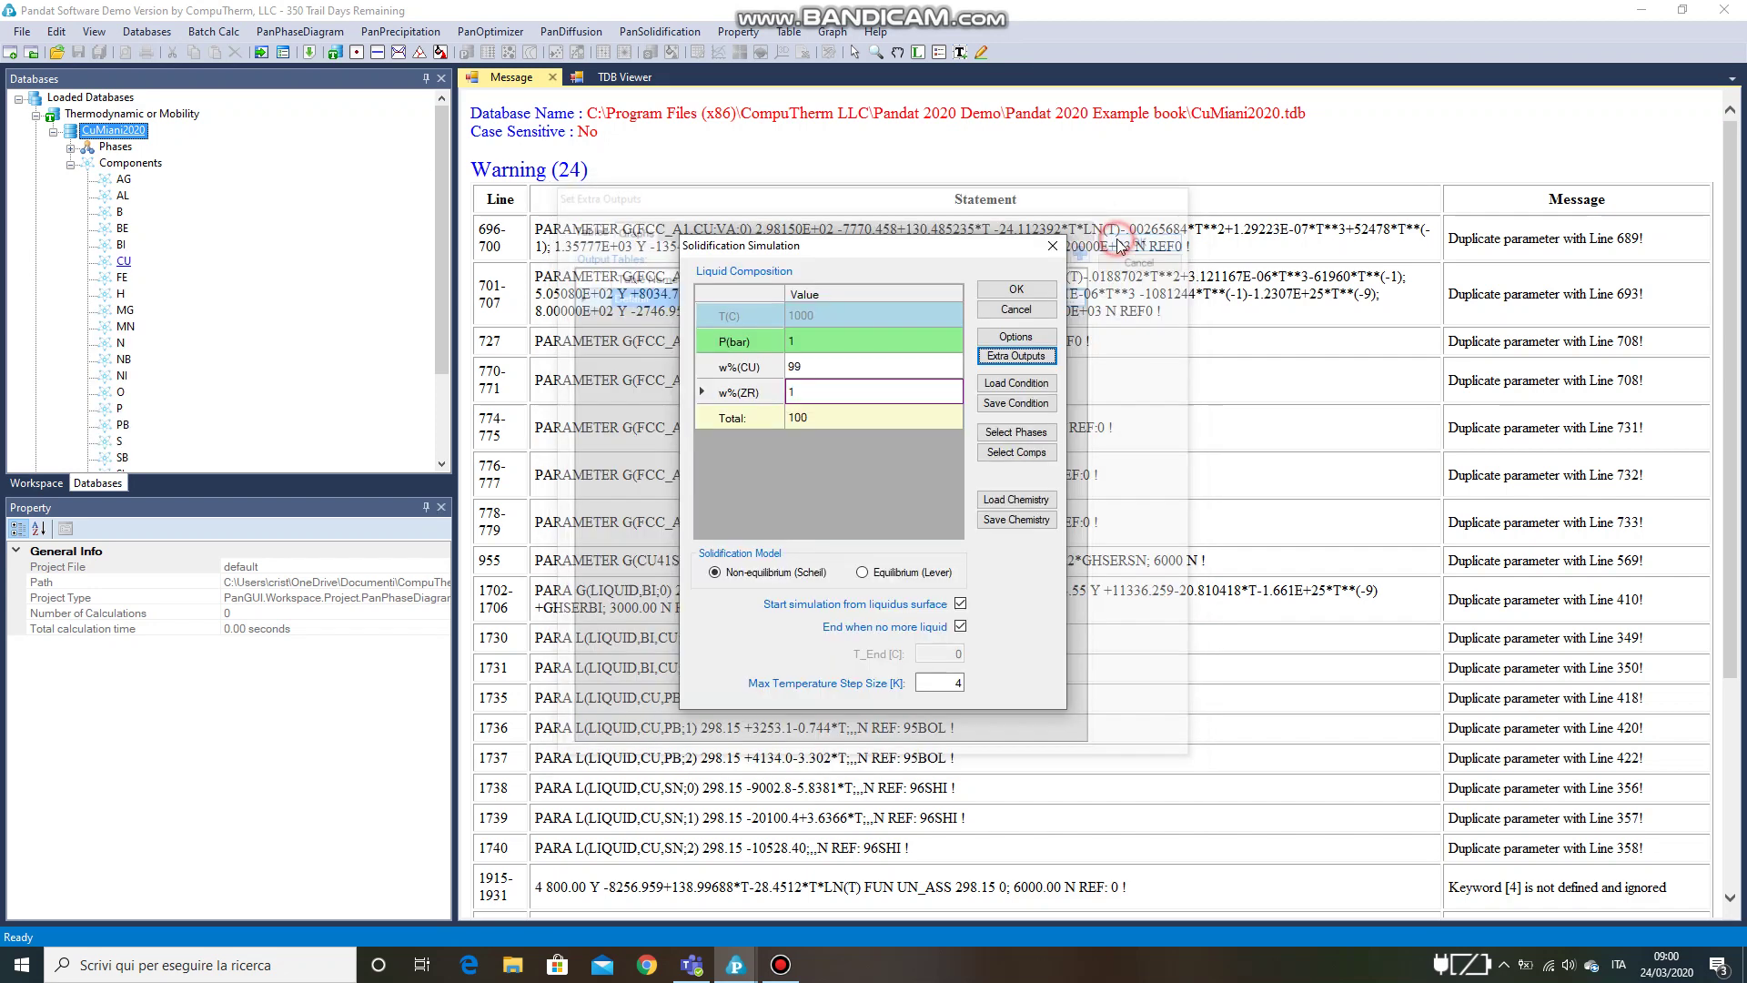
# Save the simulation condition as a batch file named CuZr-condizioni in the pandat folder on the desktop.
pyautogui.click(1004, 403)
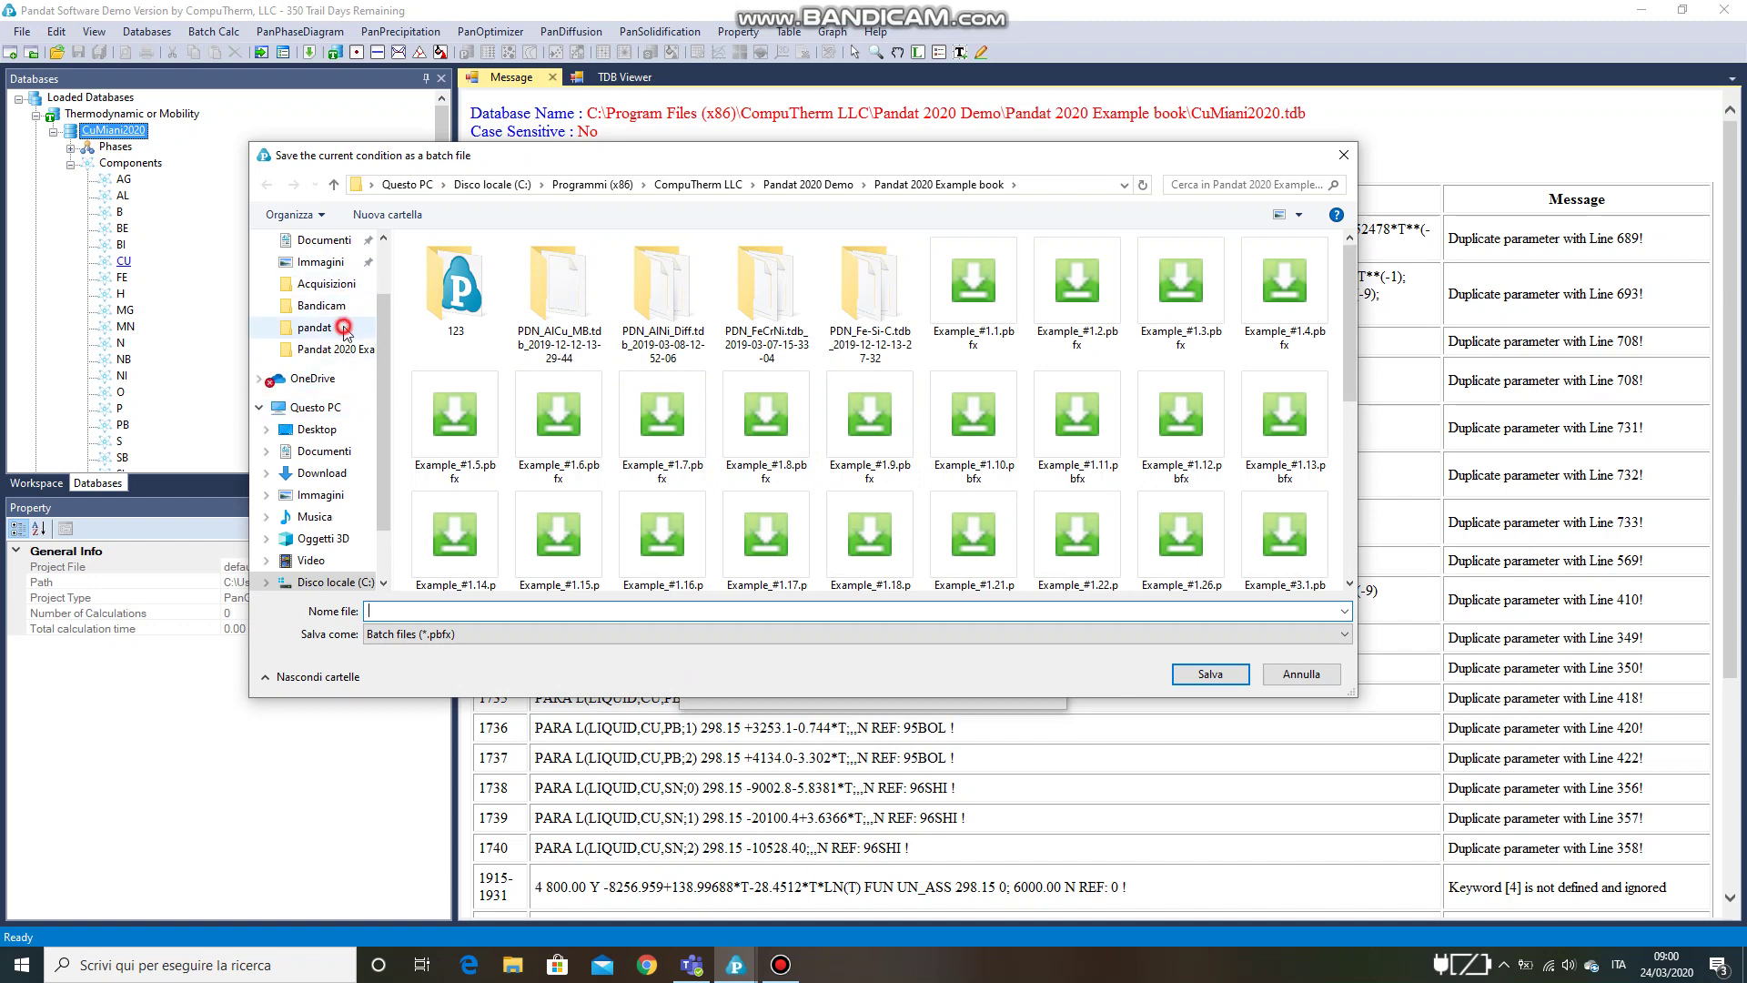
pyautogui.click(344, 328)
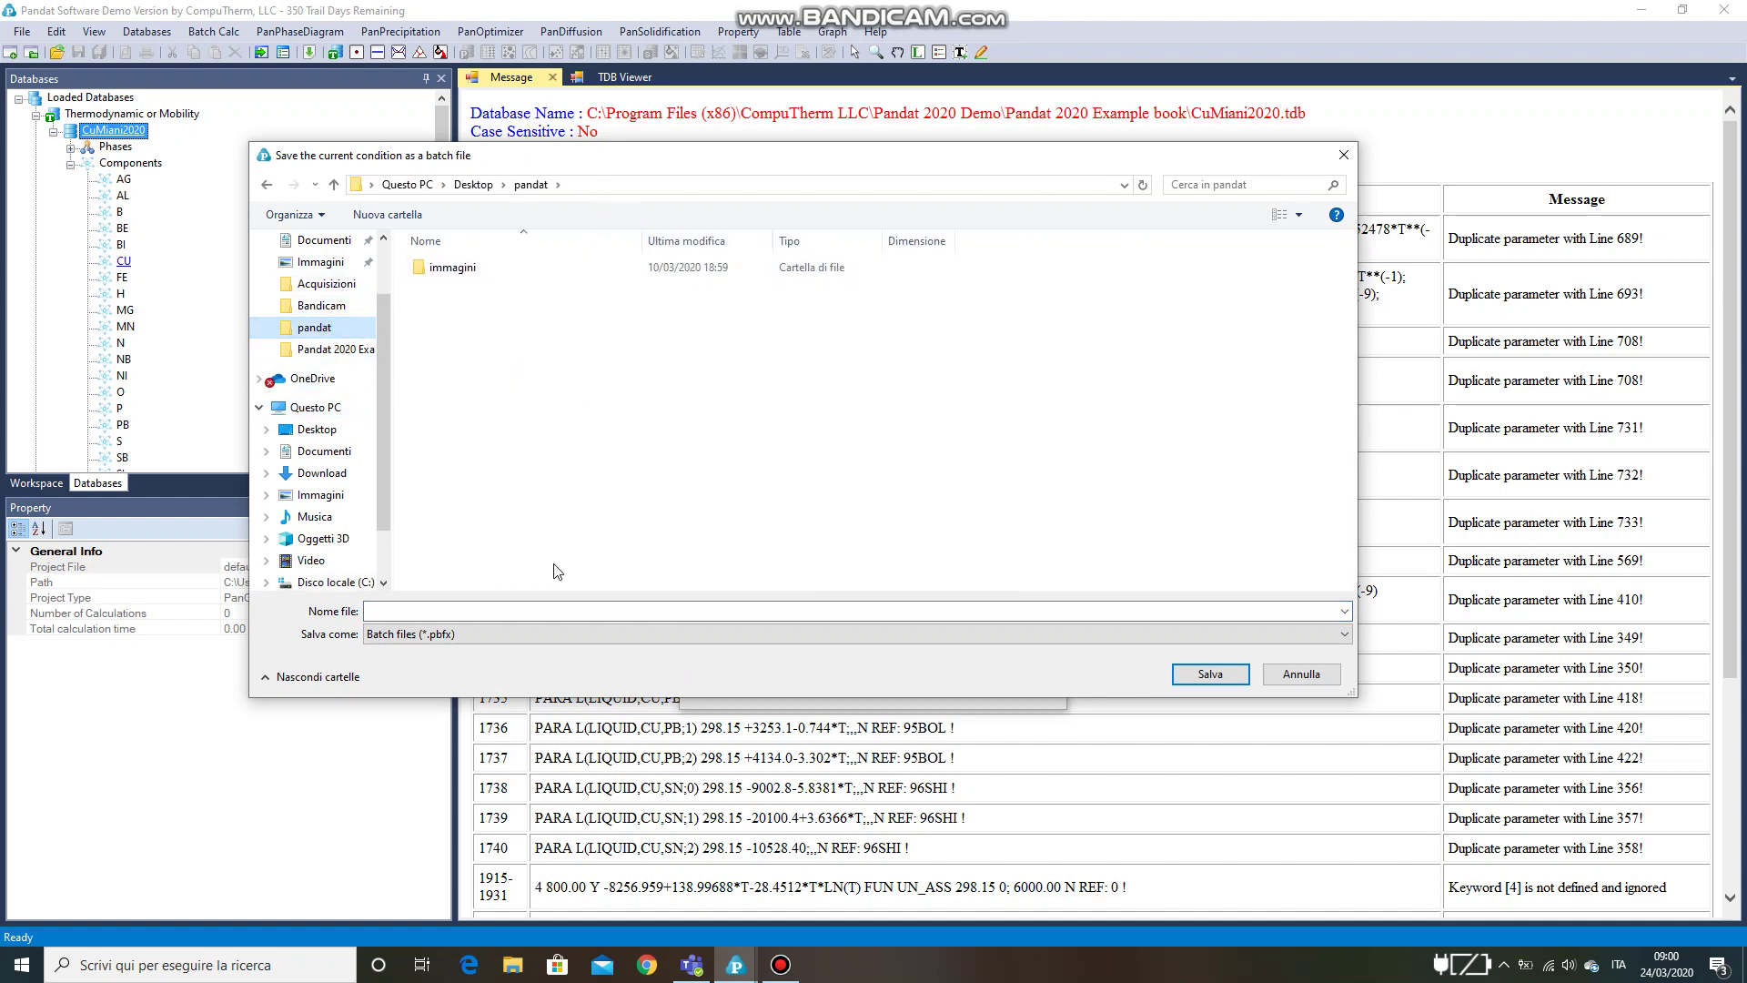
pyautogui.click(558, 609)
pyautogui.write('Cu')
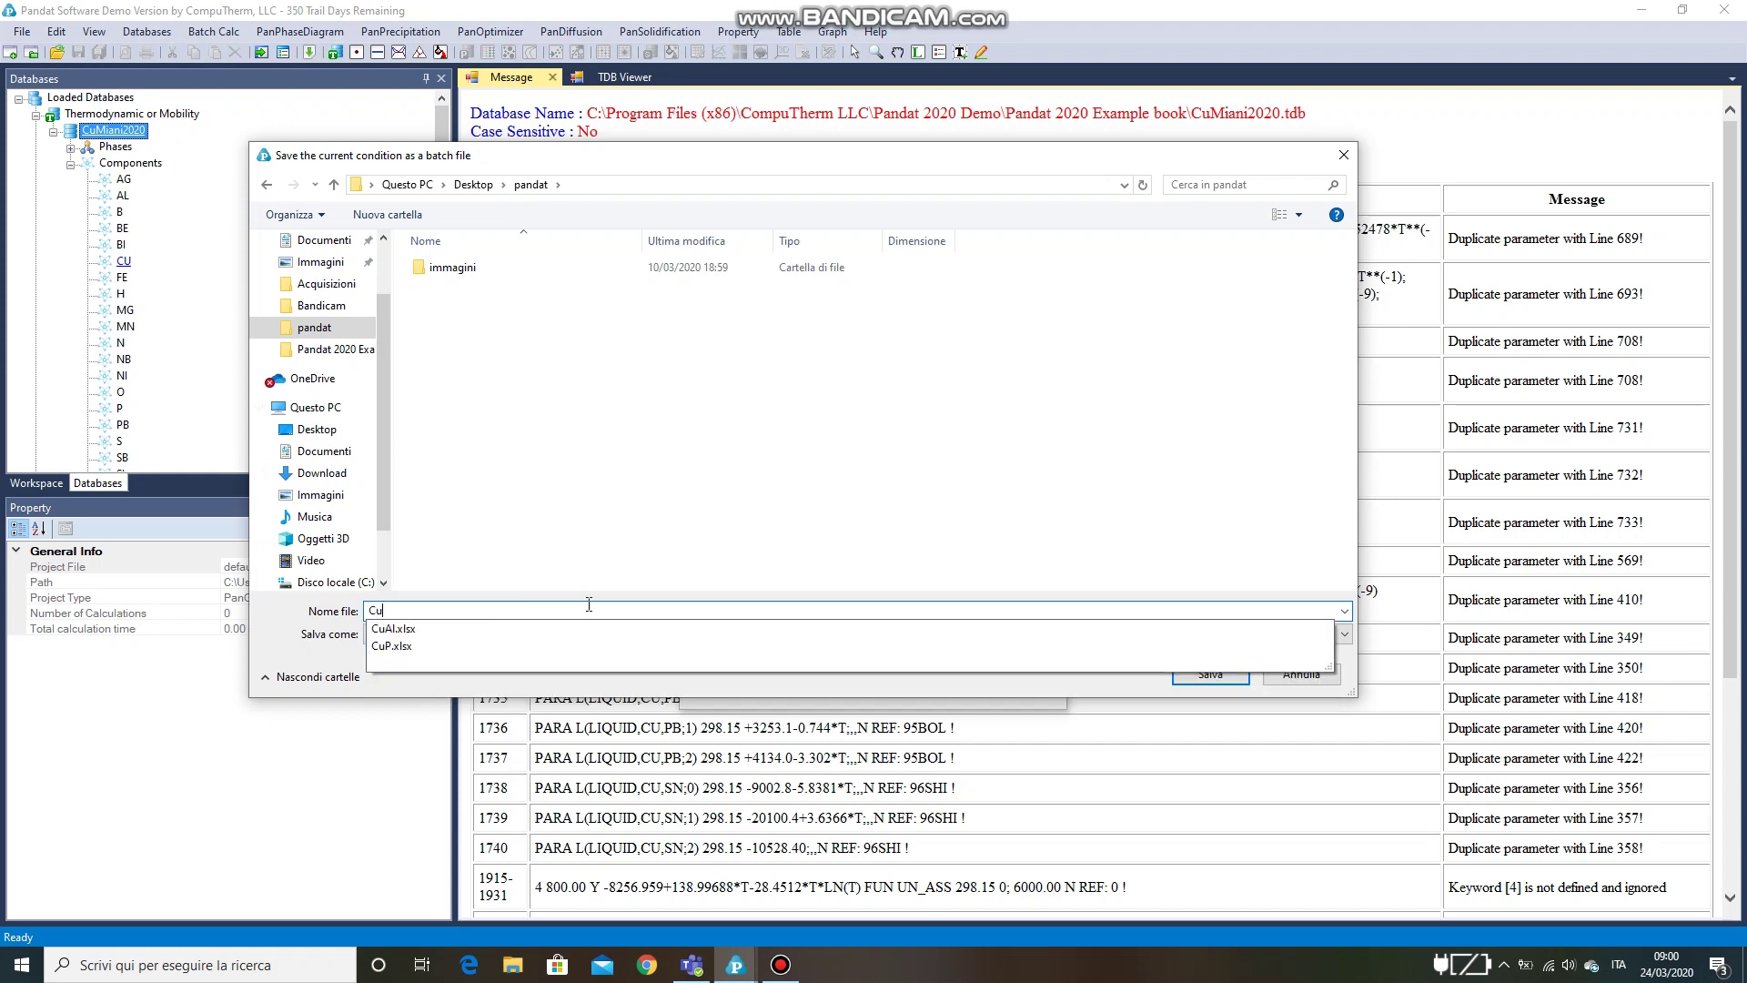
pyautogui.write('Zr')
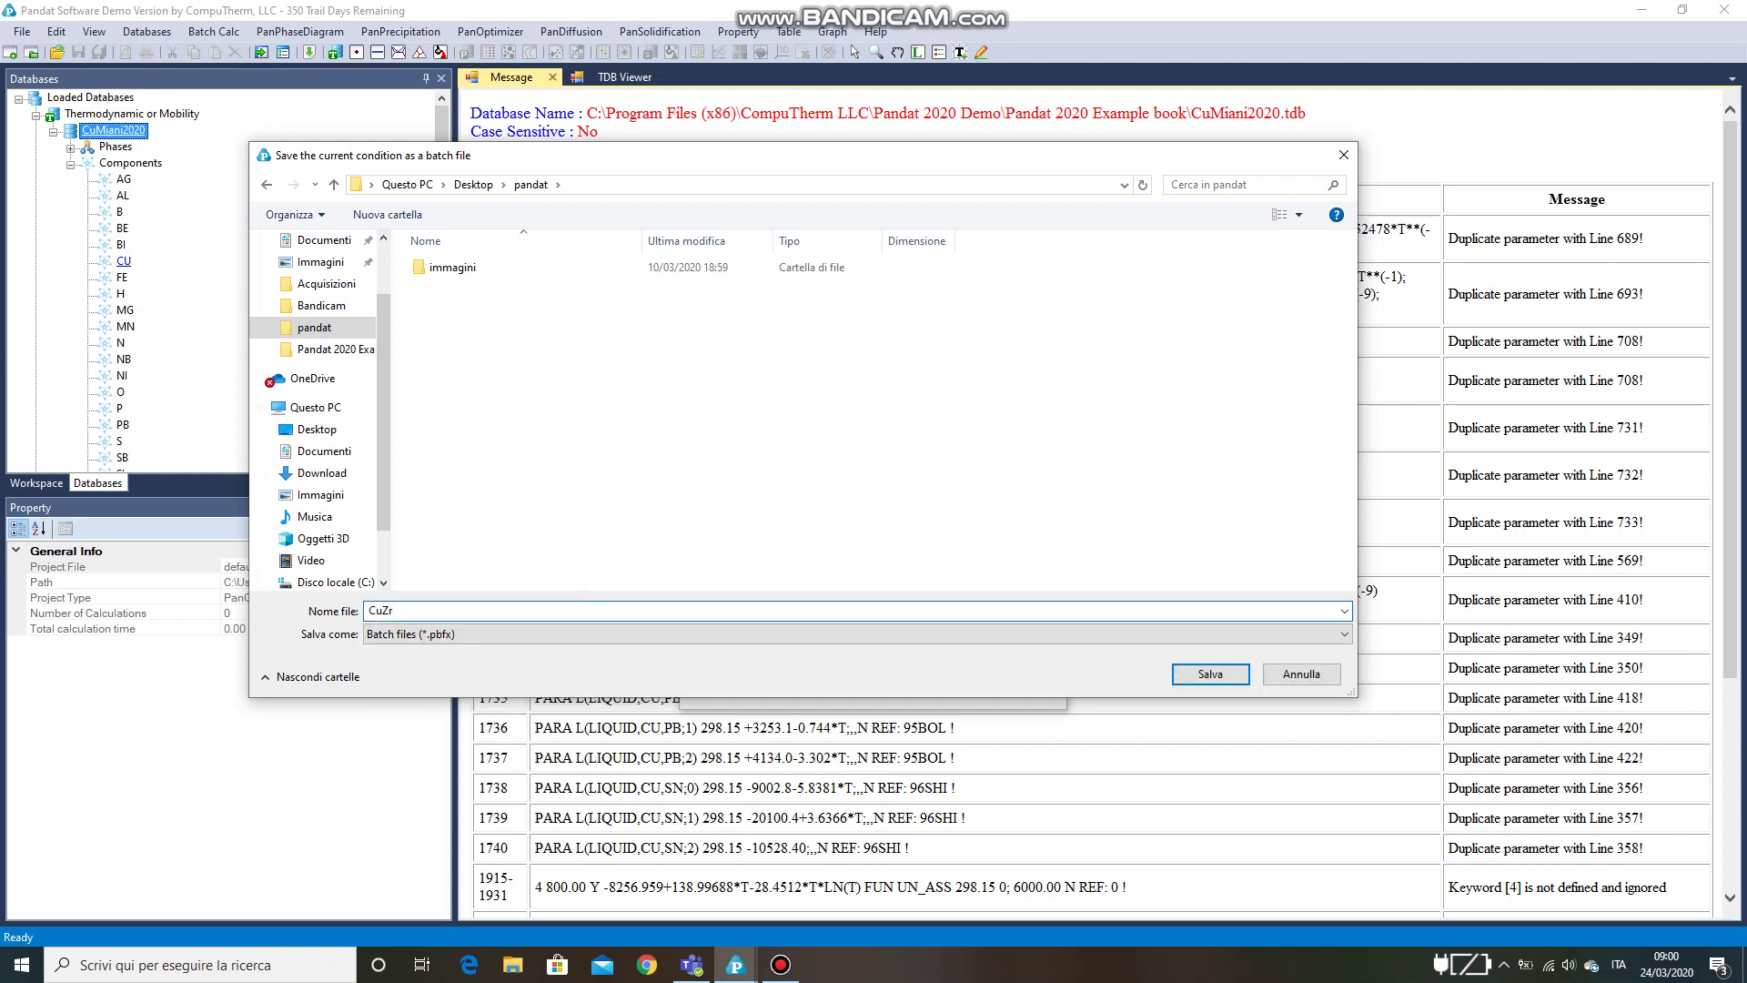
pyautogui.write('-condizioni')
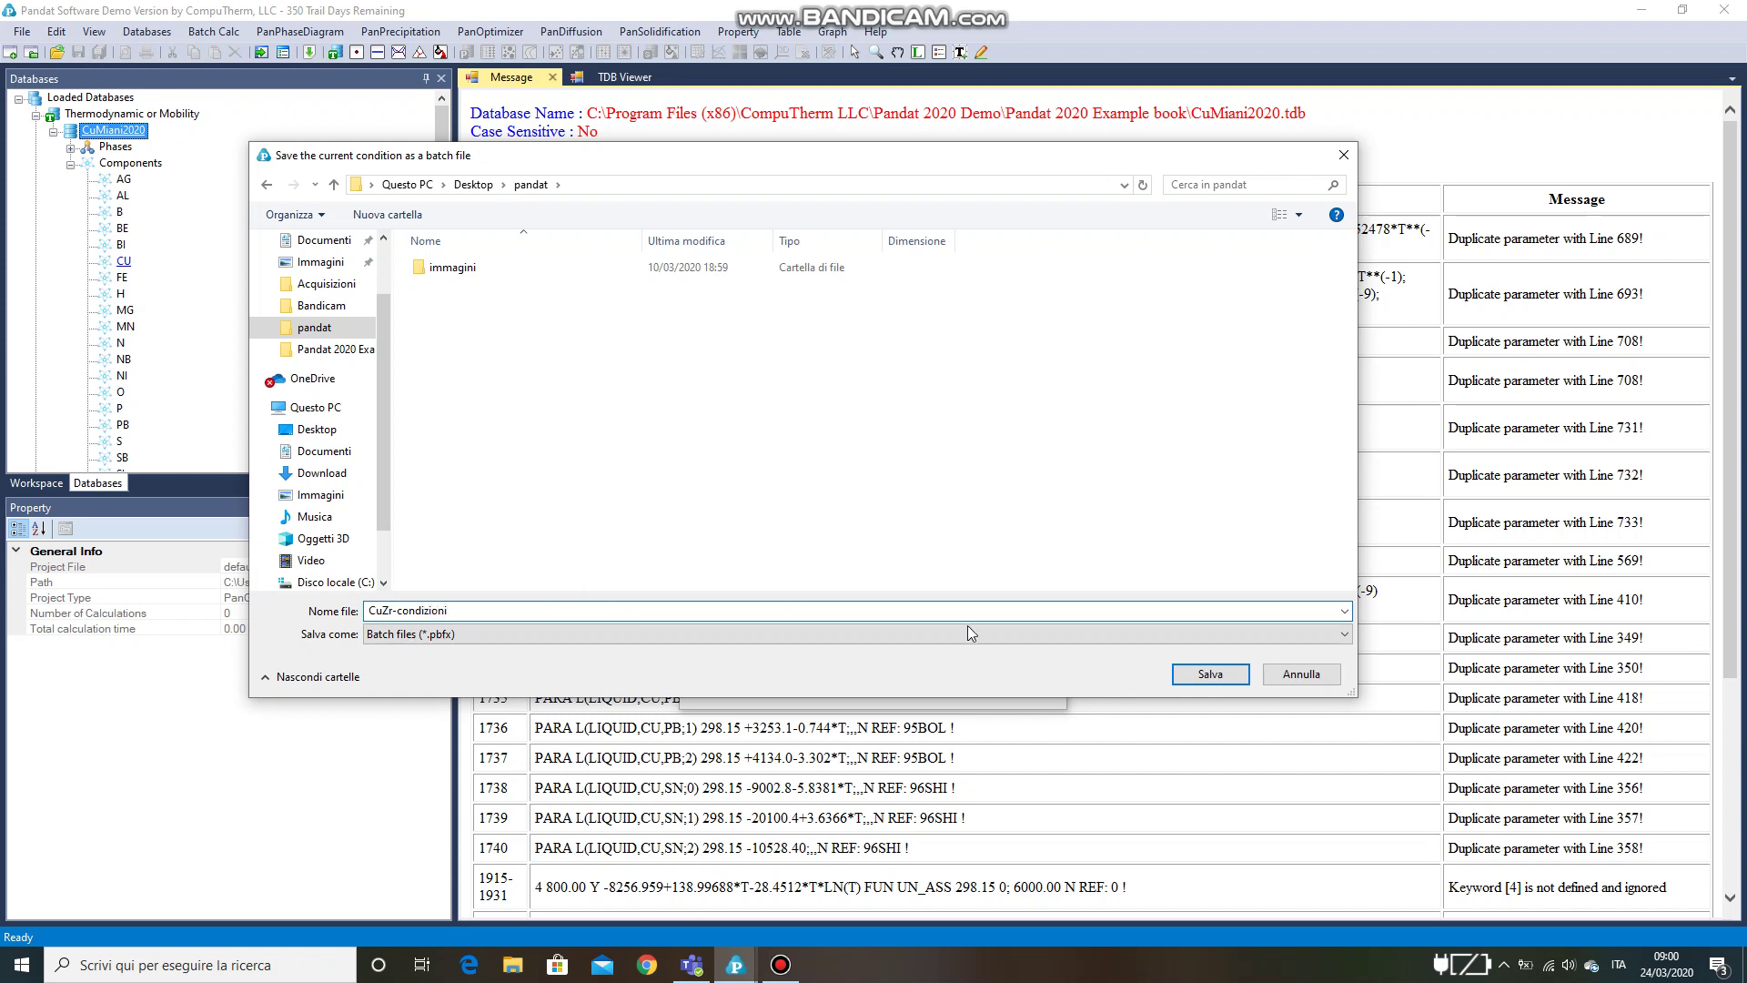
pyautogui.click(1208, 674)
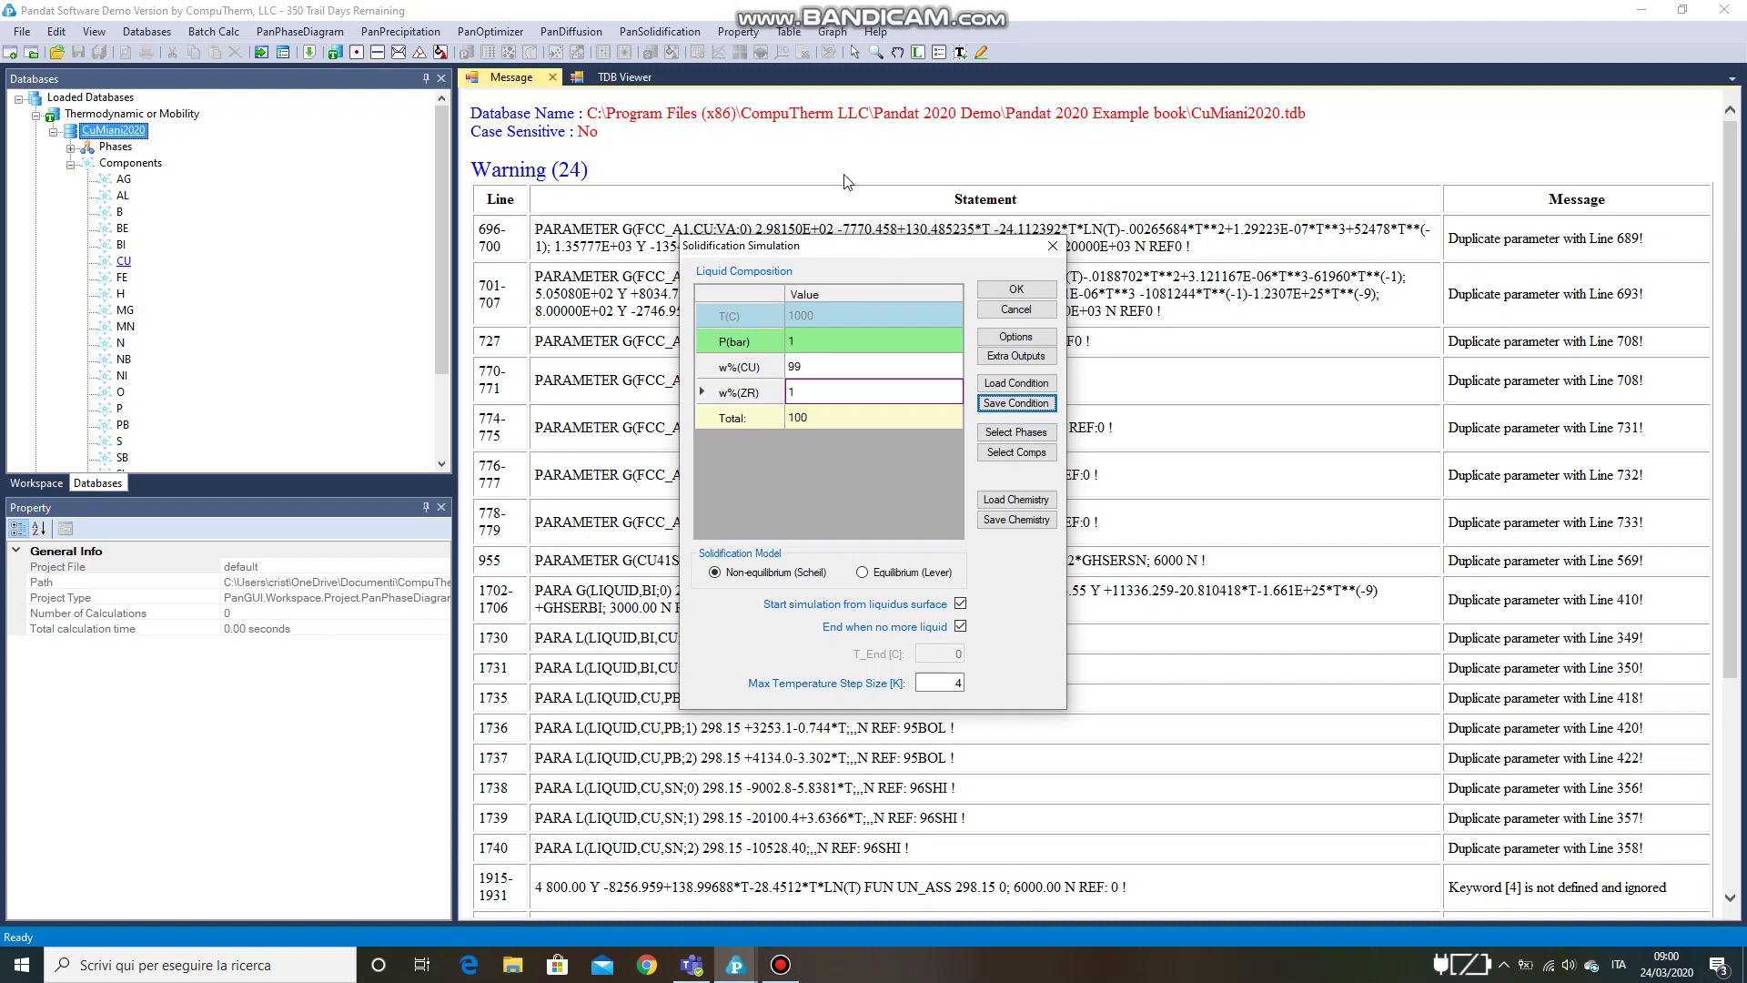
# Run the solidification simulation and open its default result table, showing the last columns.
pyautogui.click(1026, 293)
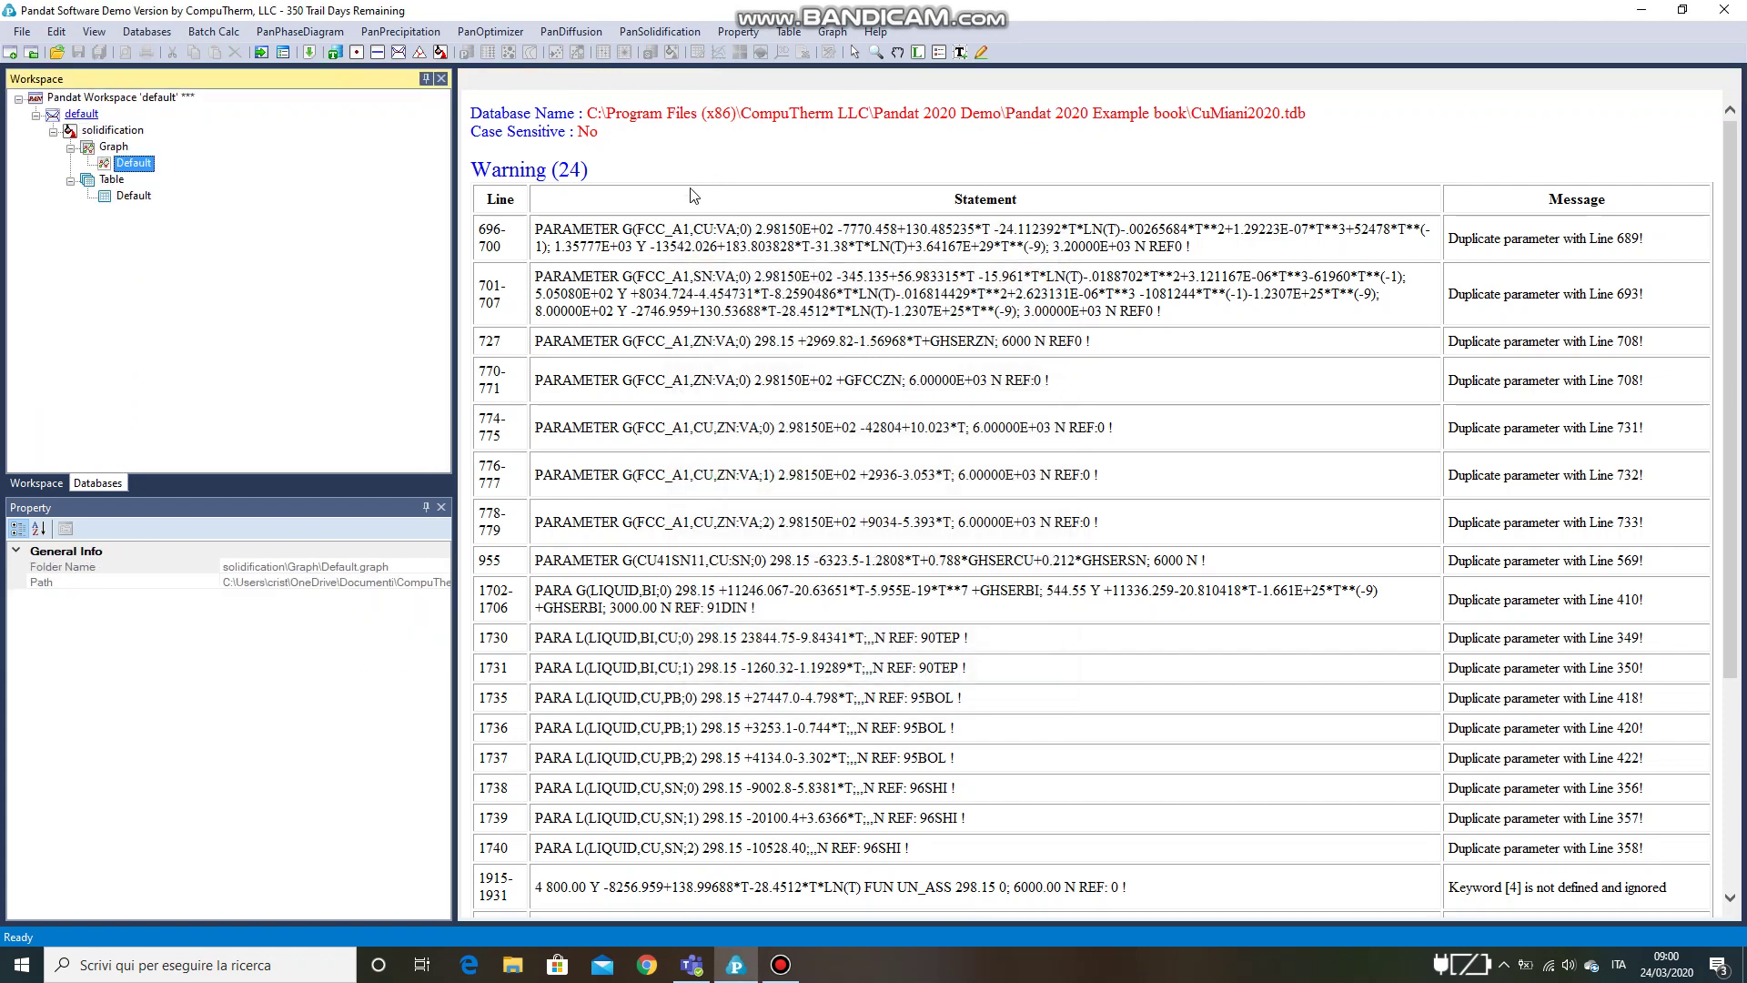
pyautogui.doubleClick(134, 196)
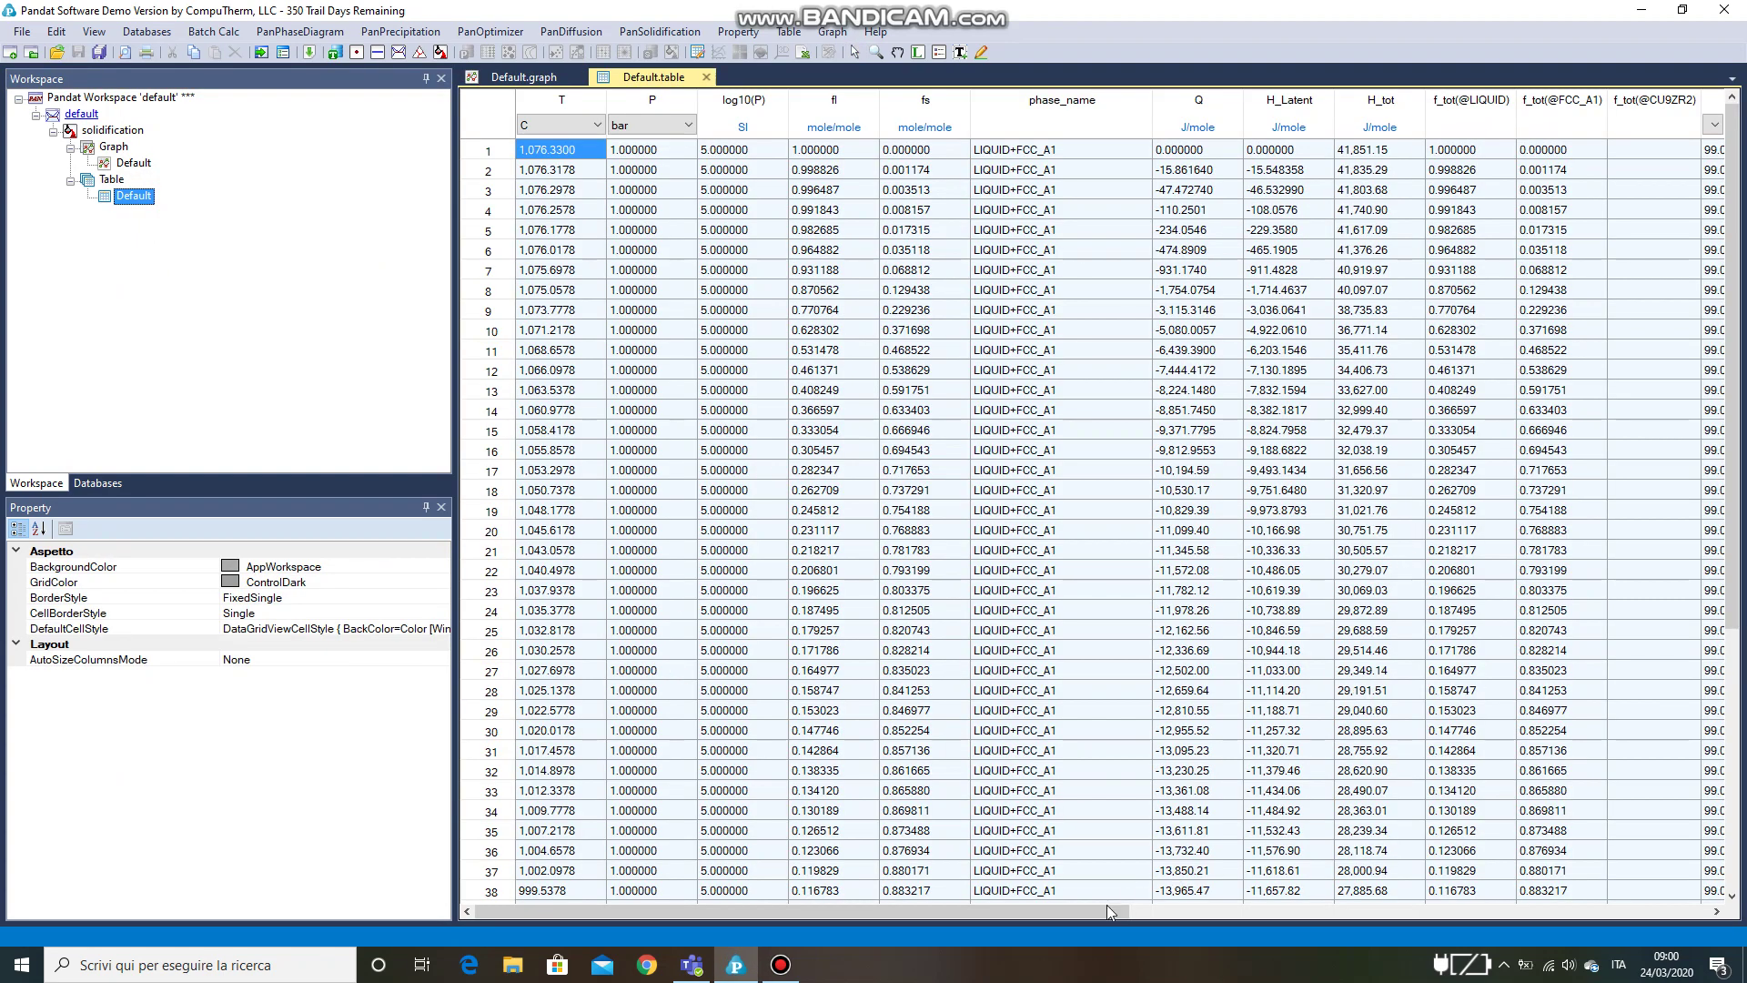
pyautogui.moveTo(1109, 910); pyautogui.dragTo(1709, 908)
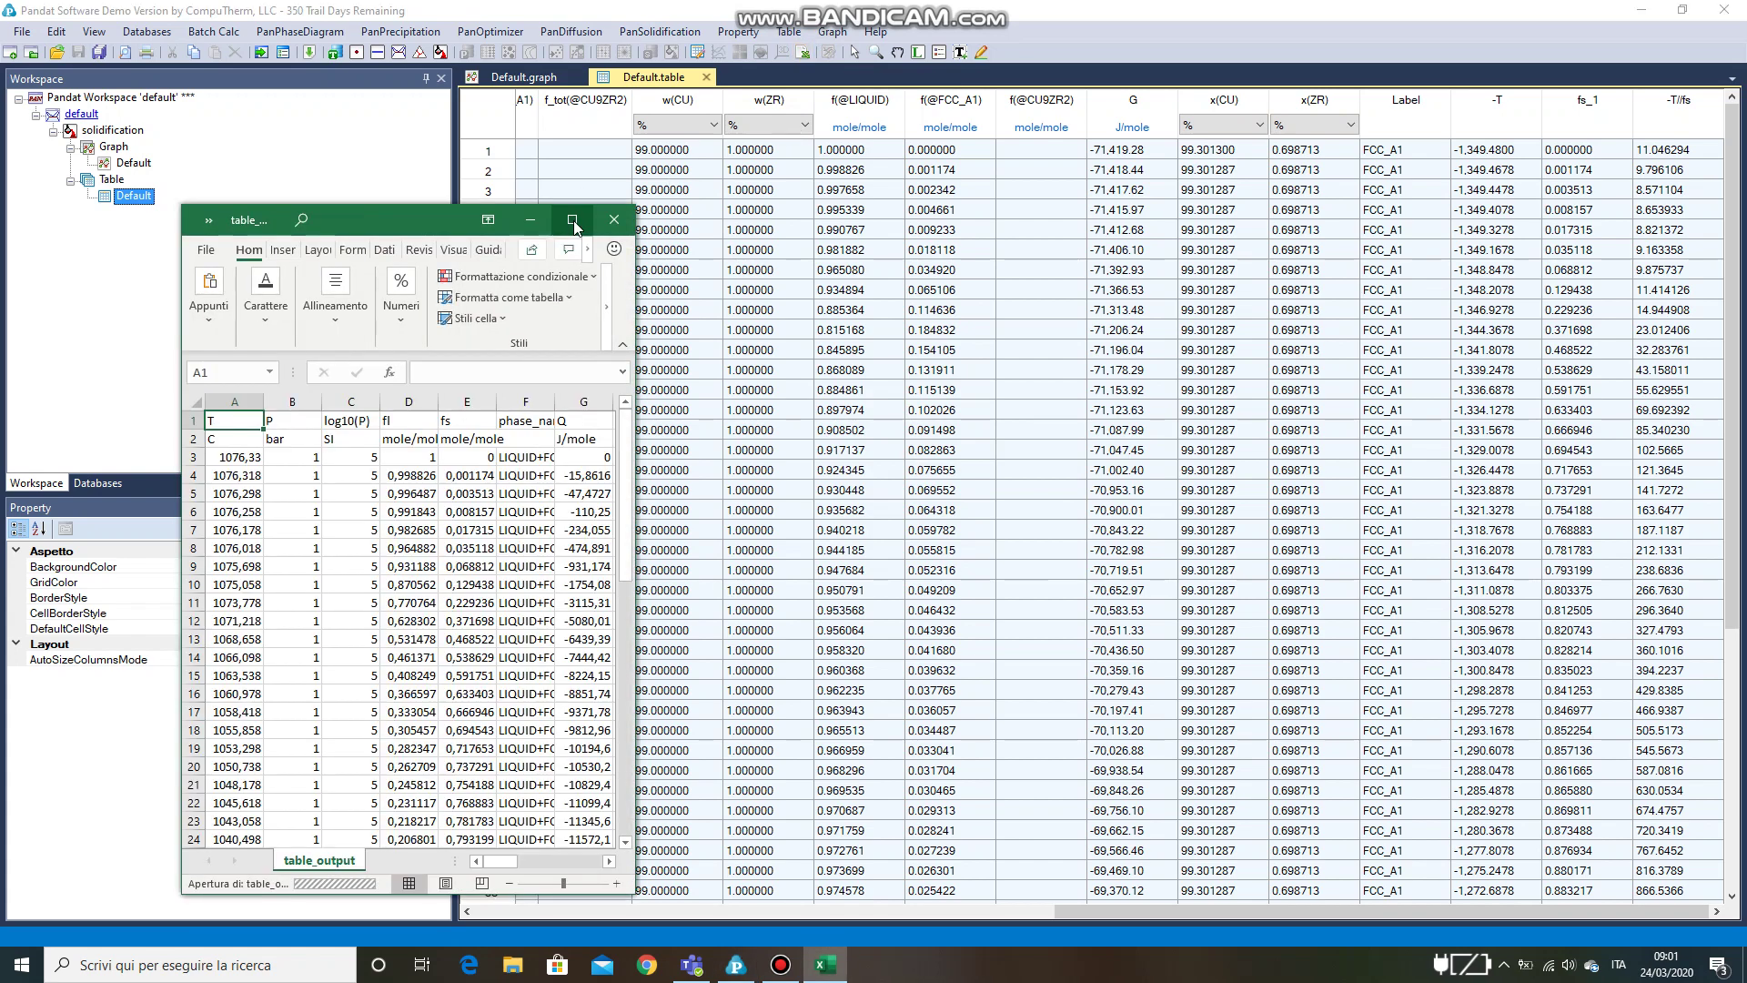
# Switch to the exported table_output workbook in Excel and copy the first six T values (A3:A8) to AB6:AB11.
pyautogui.click(574, 222)
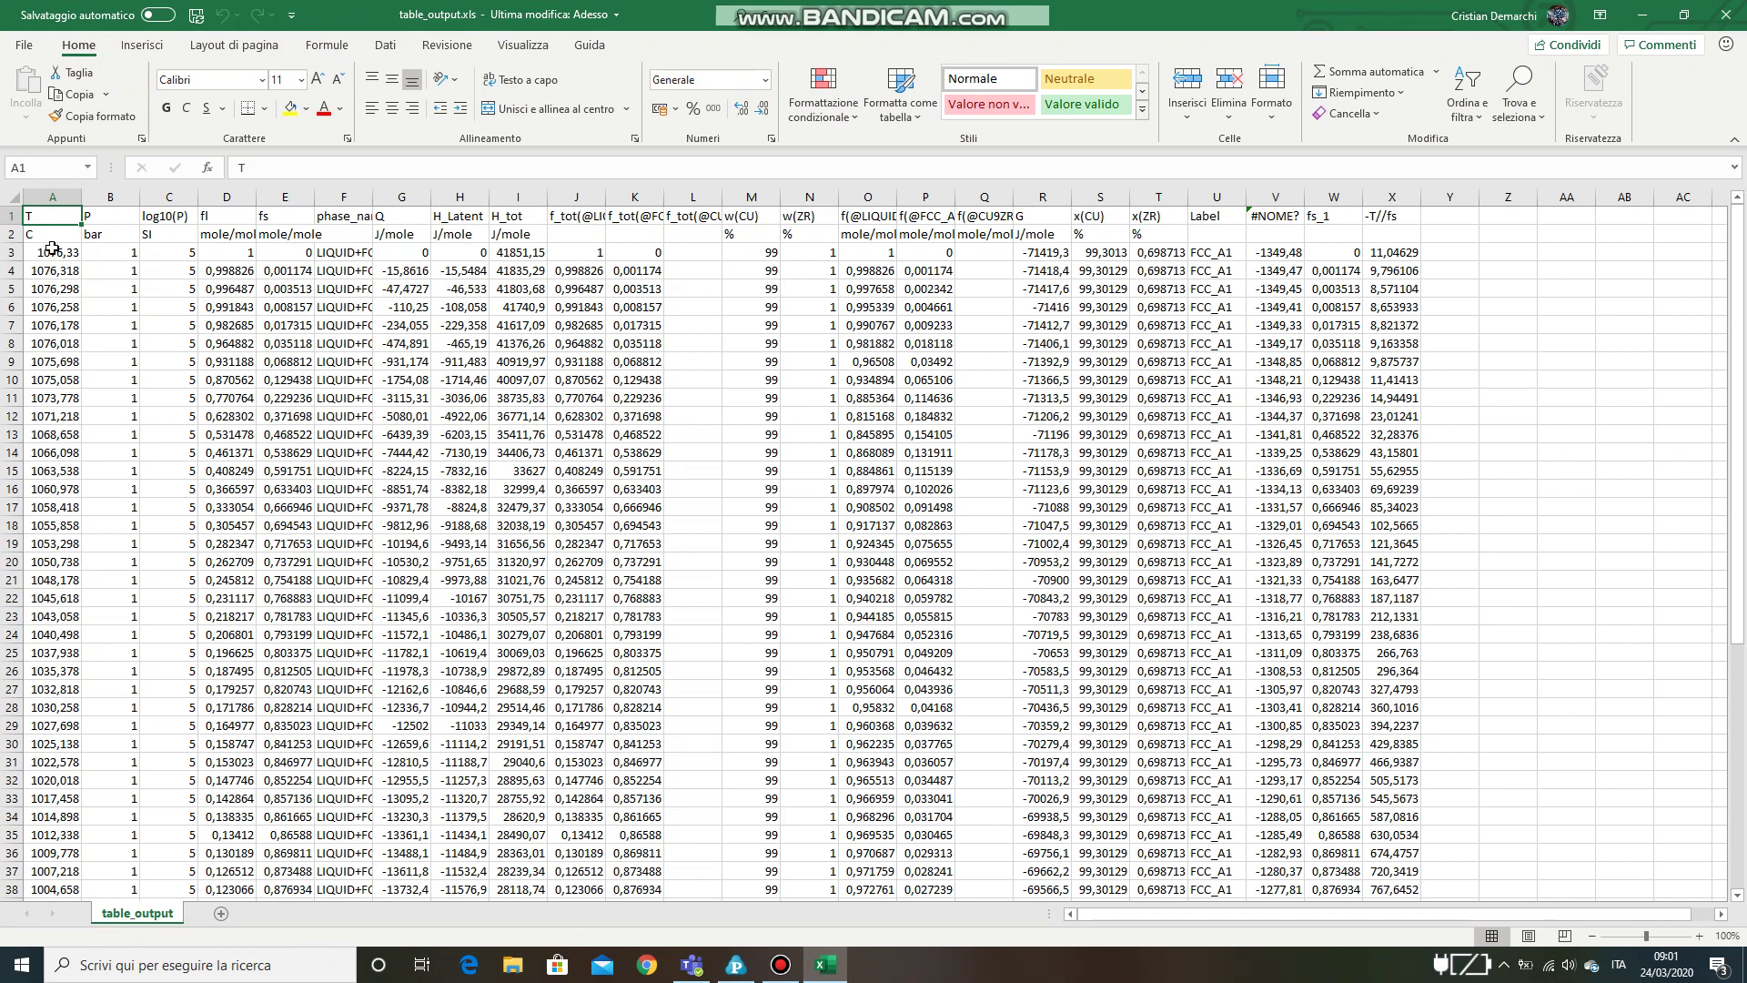
pyautogui.moveTo(52, 249); pyautogui.dragTo(70, 338)
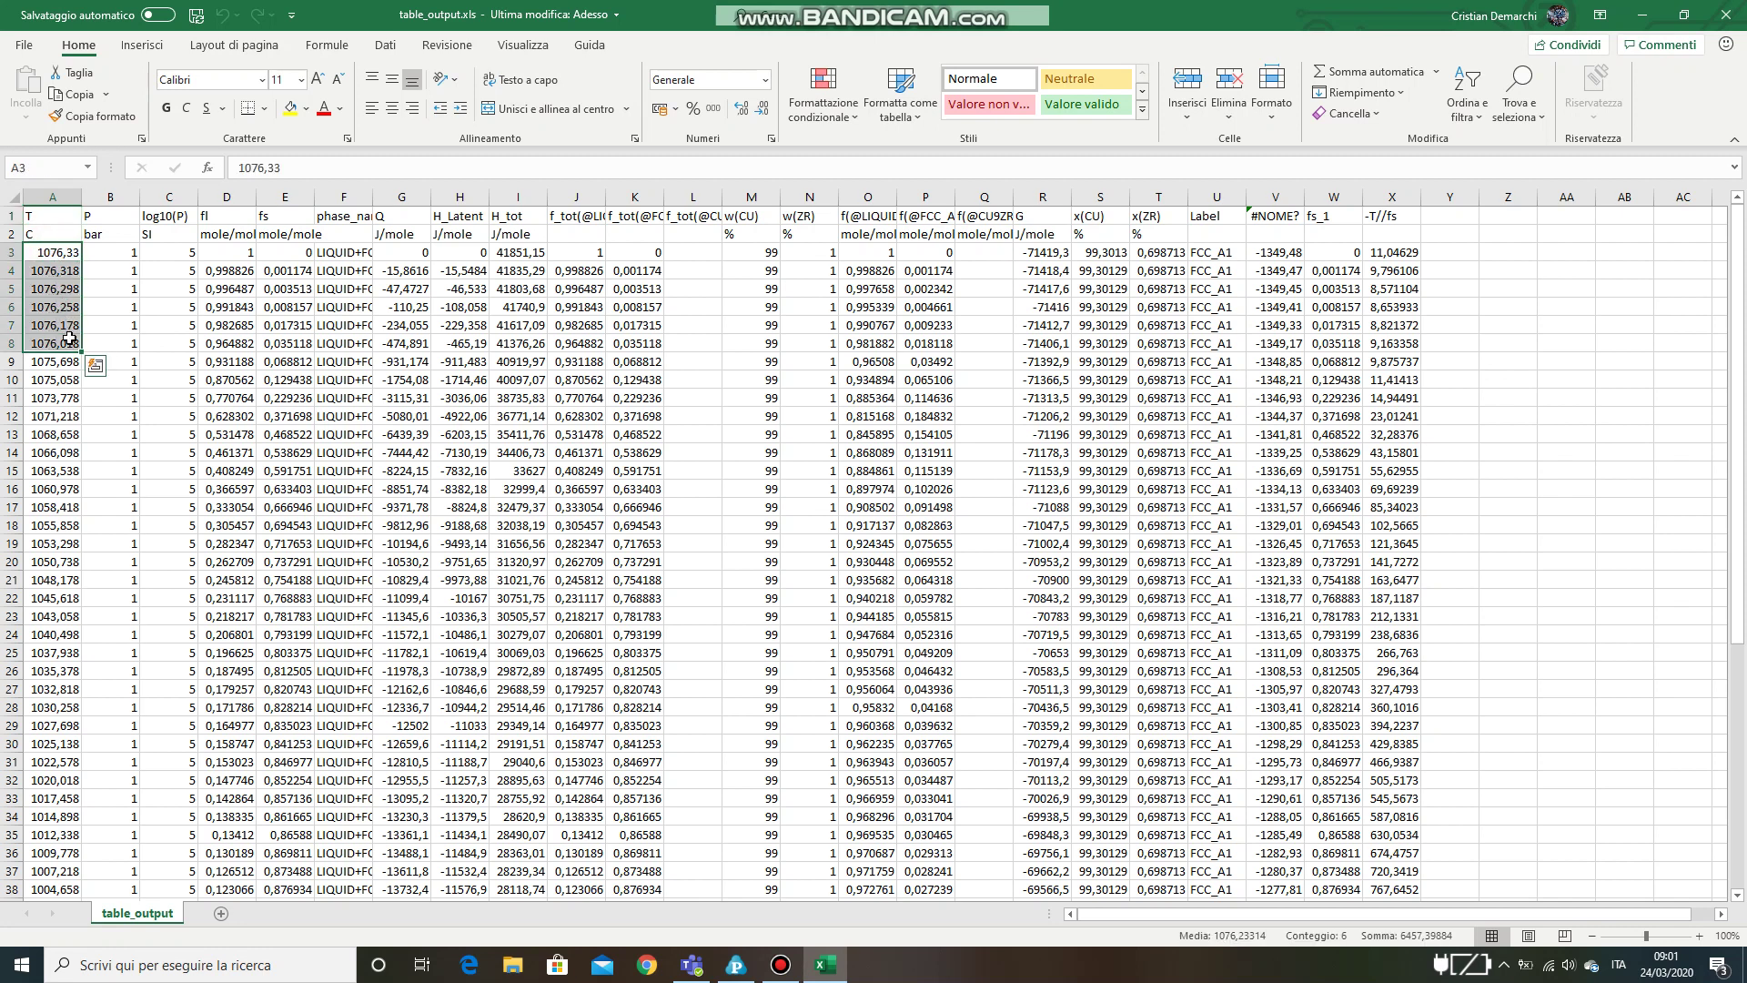
pyautogui.hotkey('ctrl', 'c')
pyautogui.click(1618, 308)
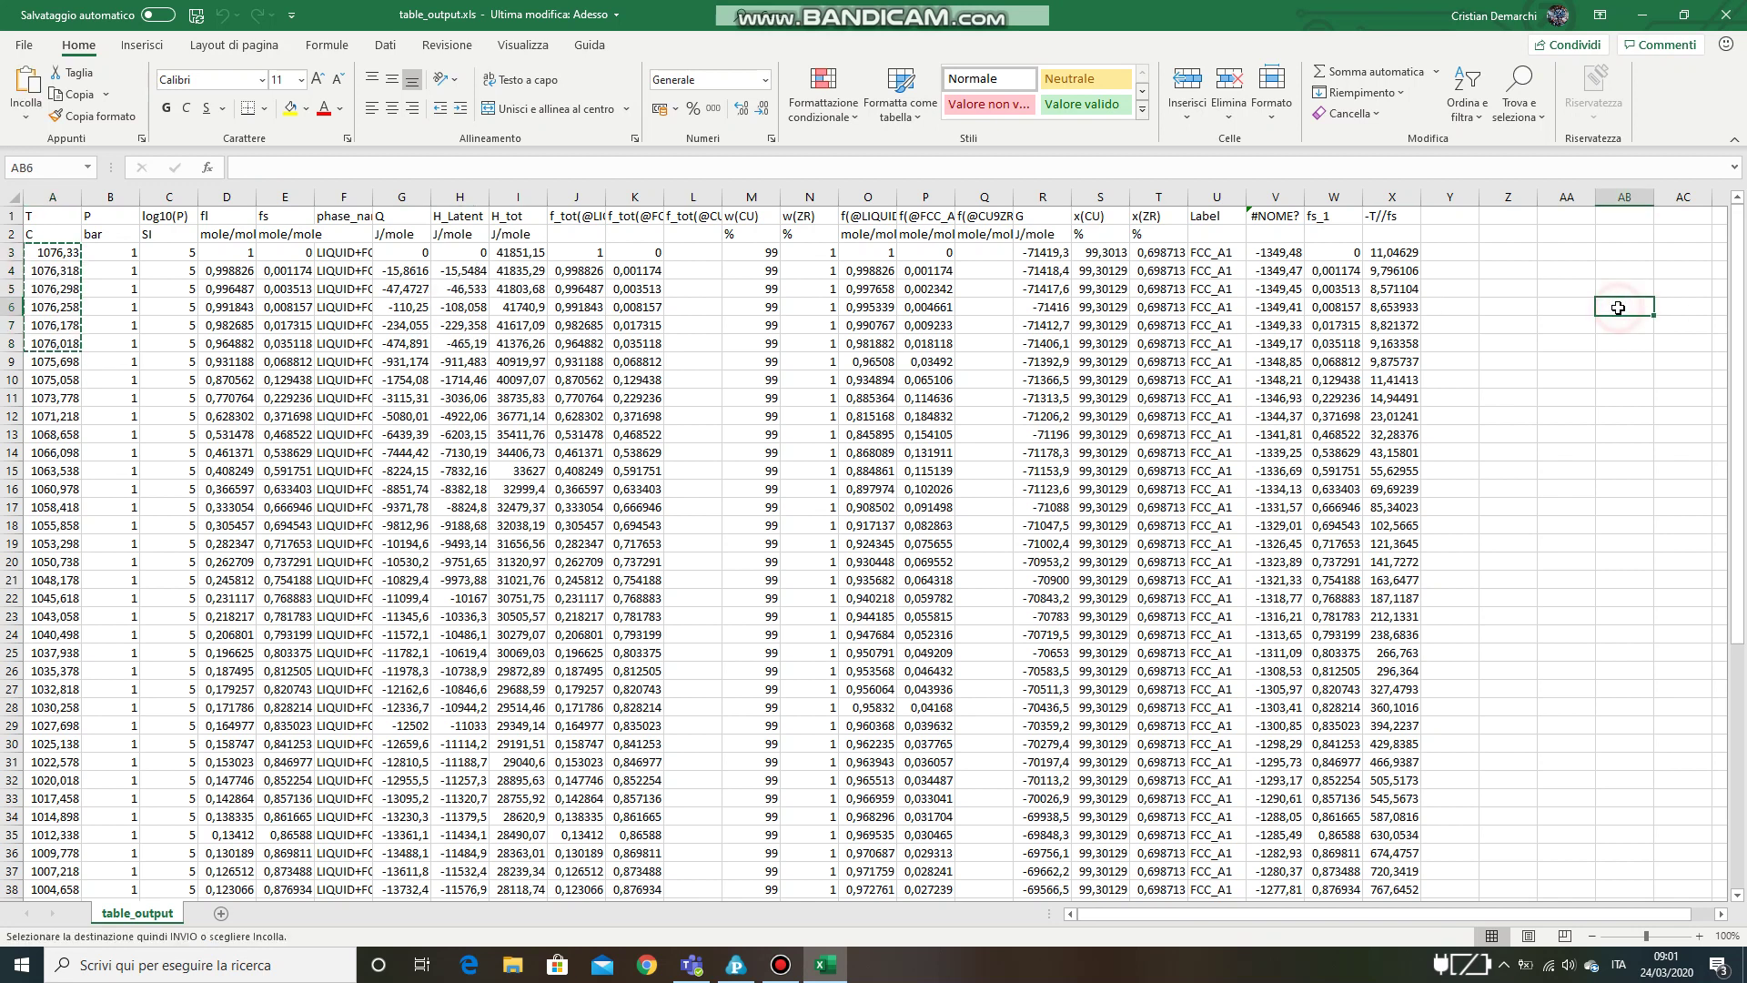
pyautogui.hotkey('ctrl', 'v')
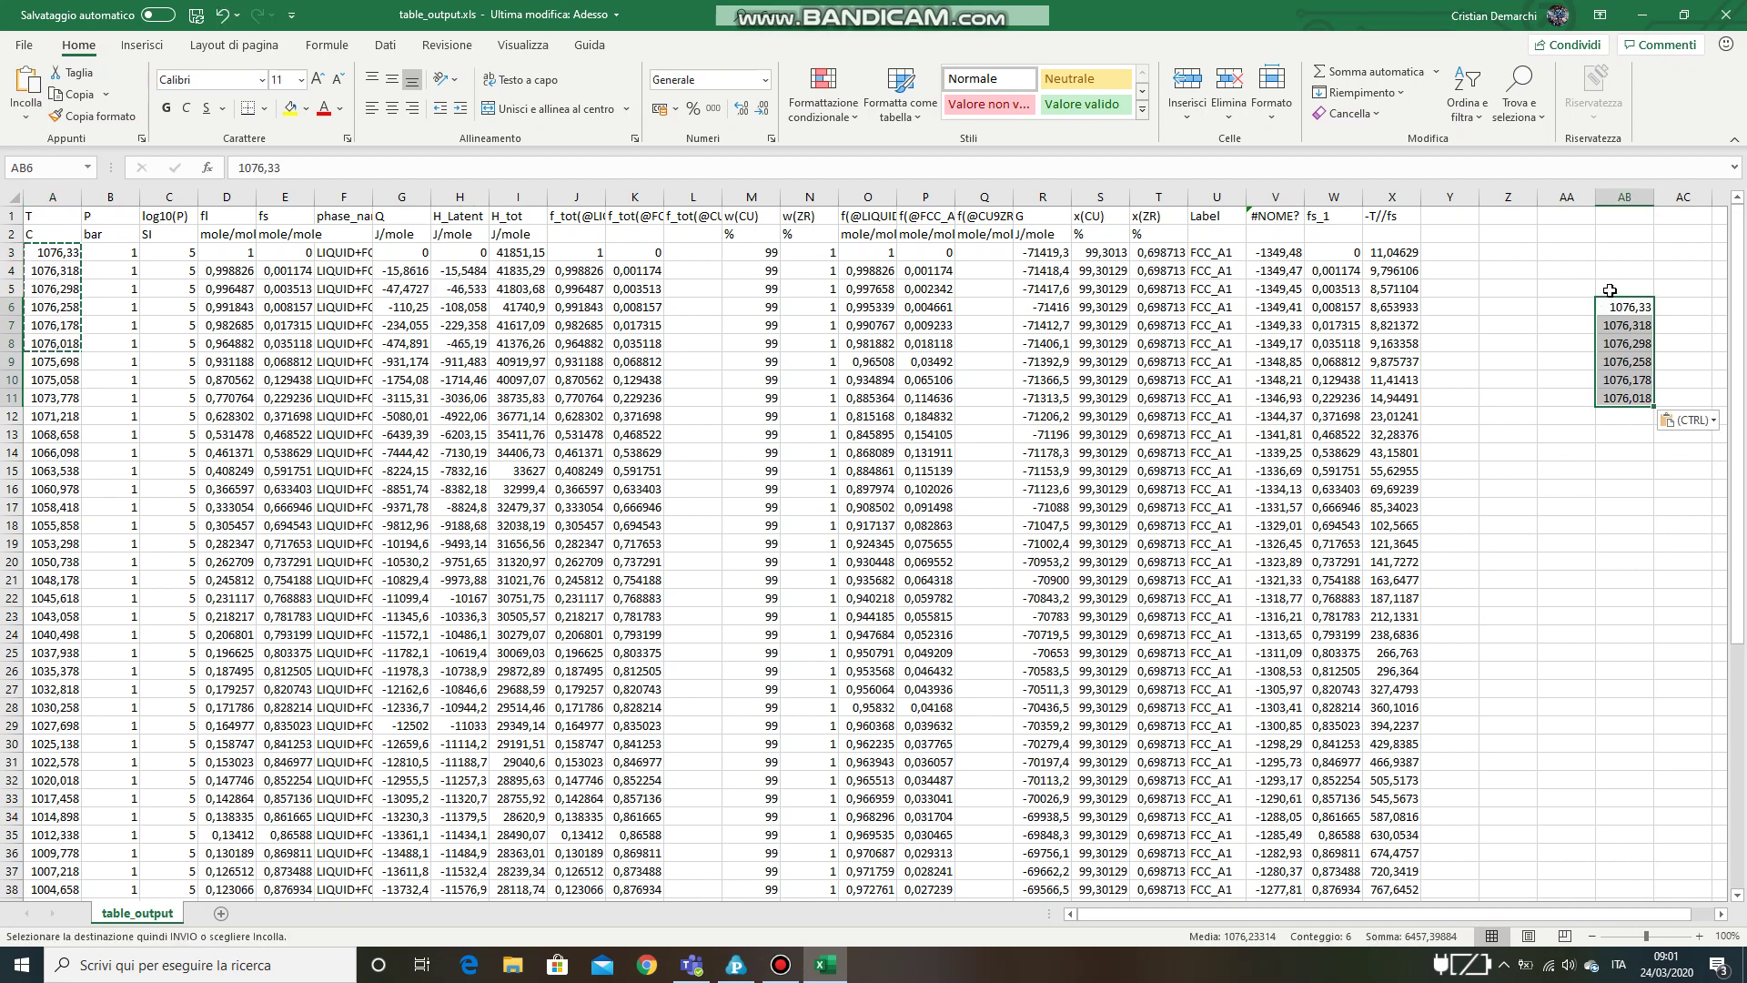
# Label the working columns with the headers fs in AA5, T in AB5 and der in AC5.
pyautogui.click(1610, 289)
pyautogui.write('t')
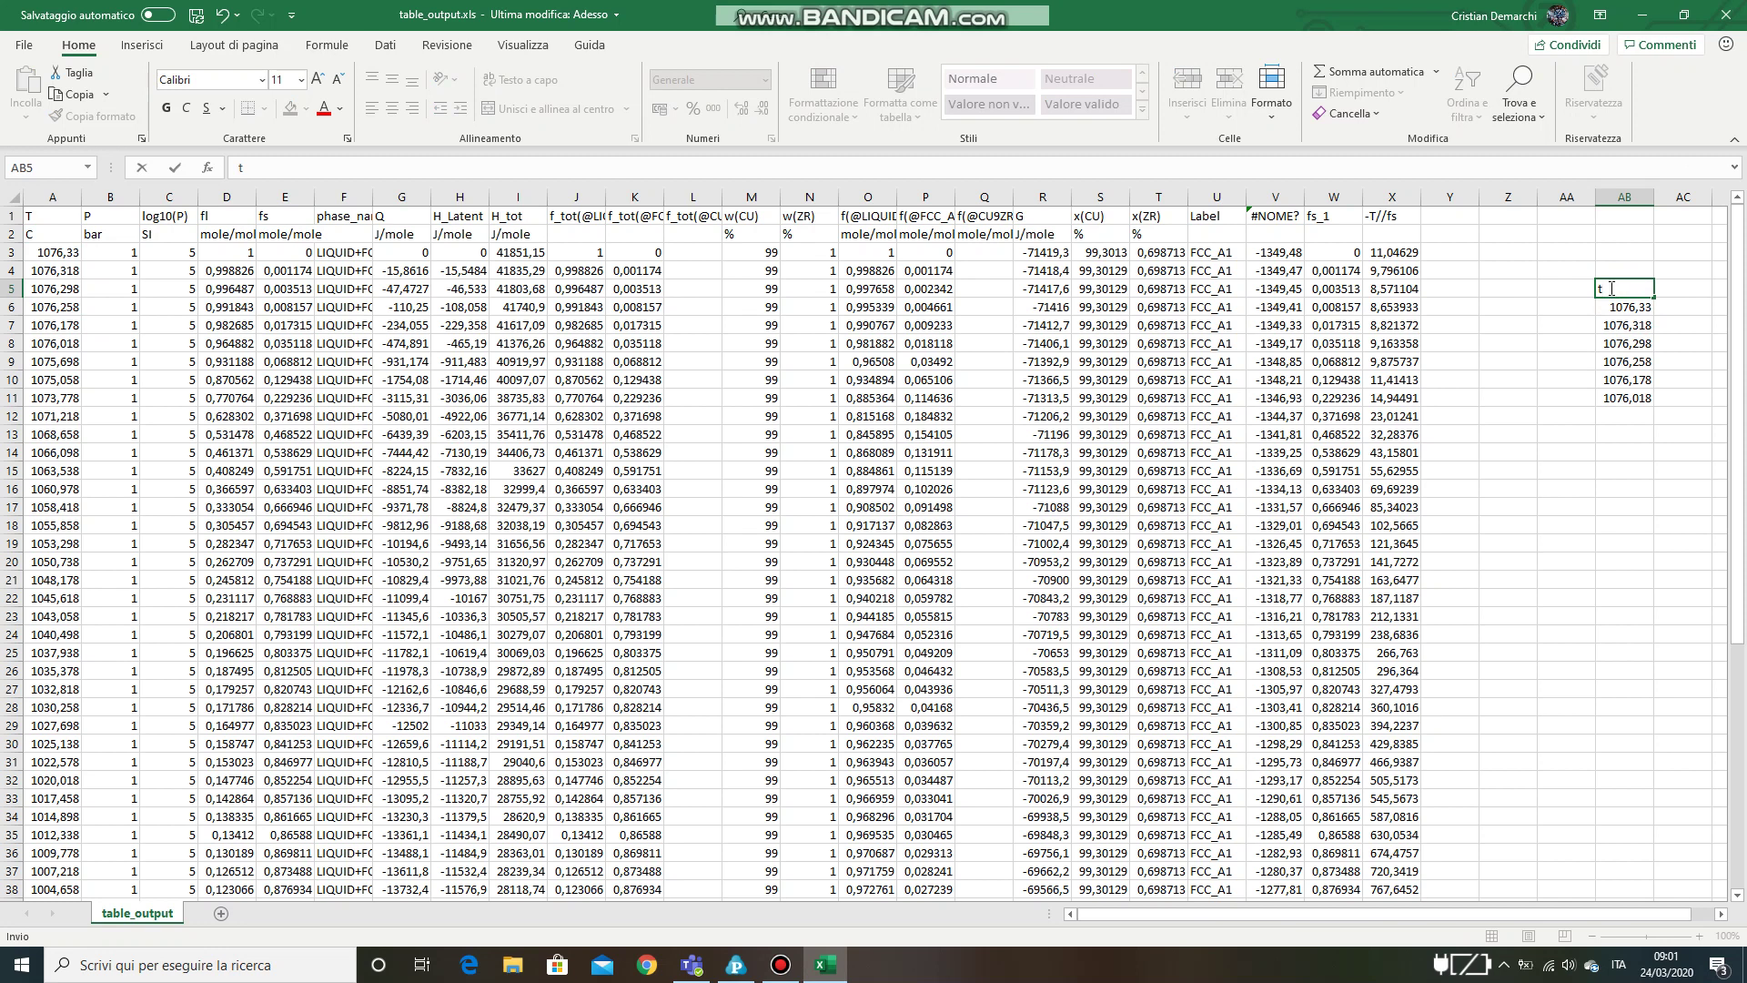
pyautogui.click(1545, 290)
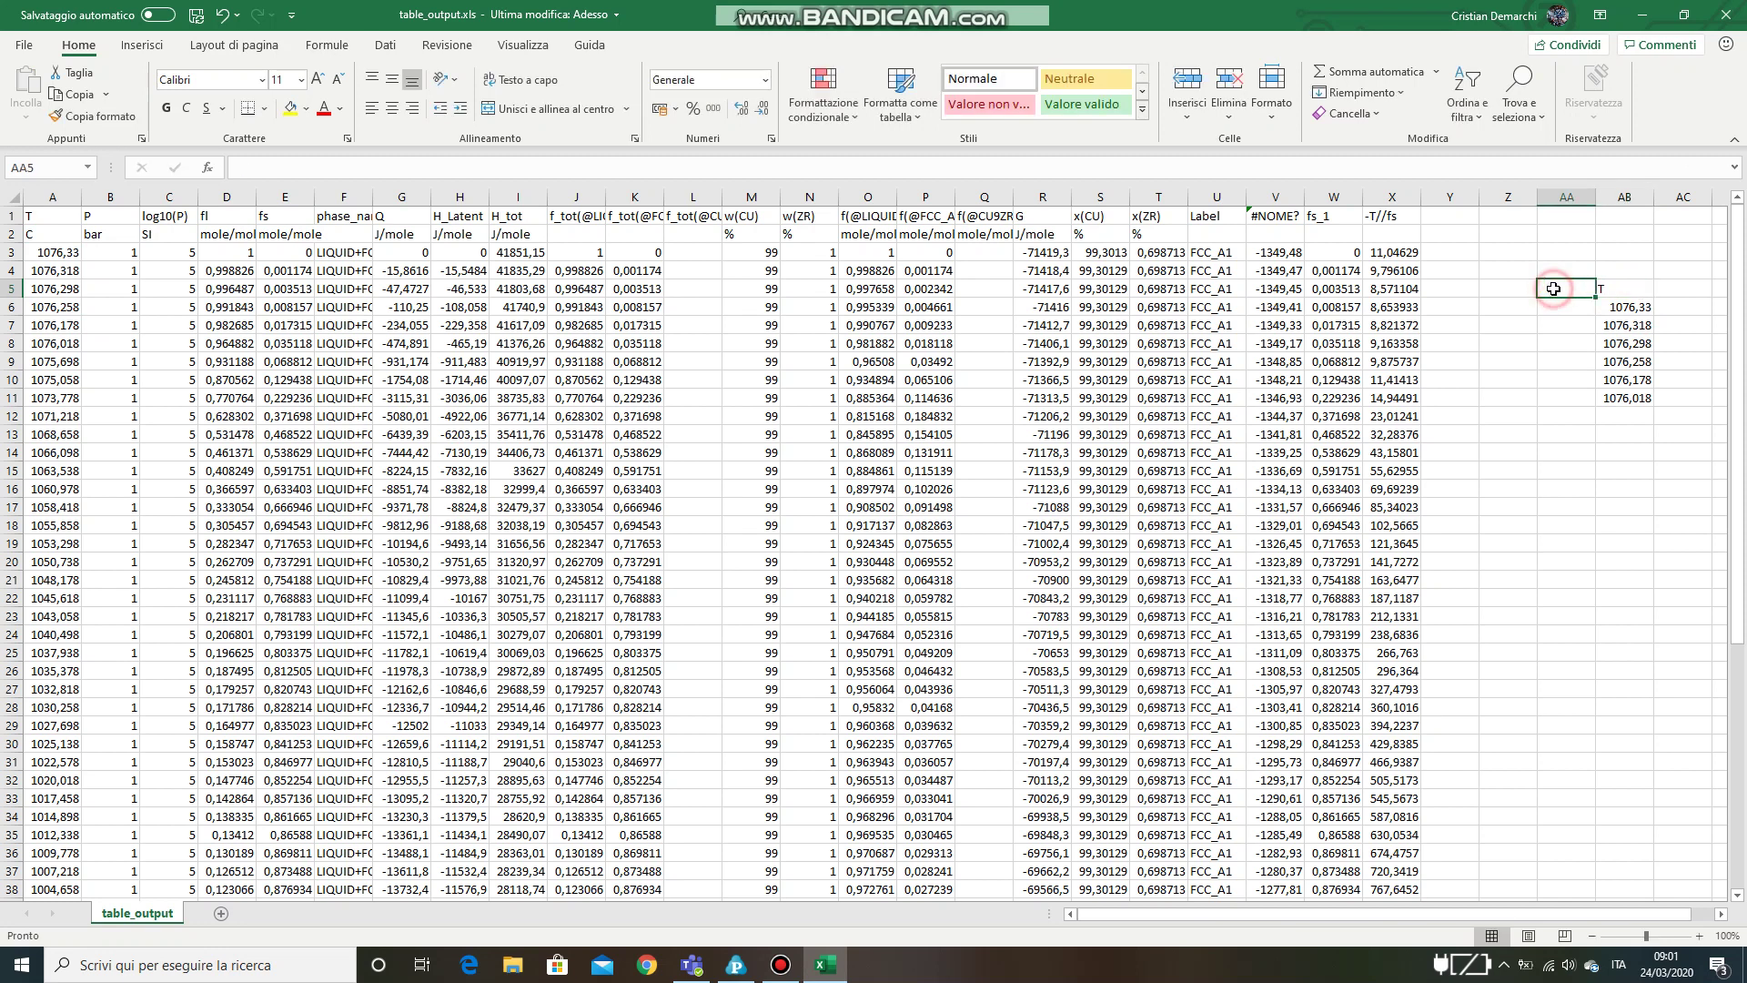
pyautogui.write('fs')
pyautogui.click(1679, 288)
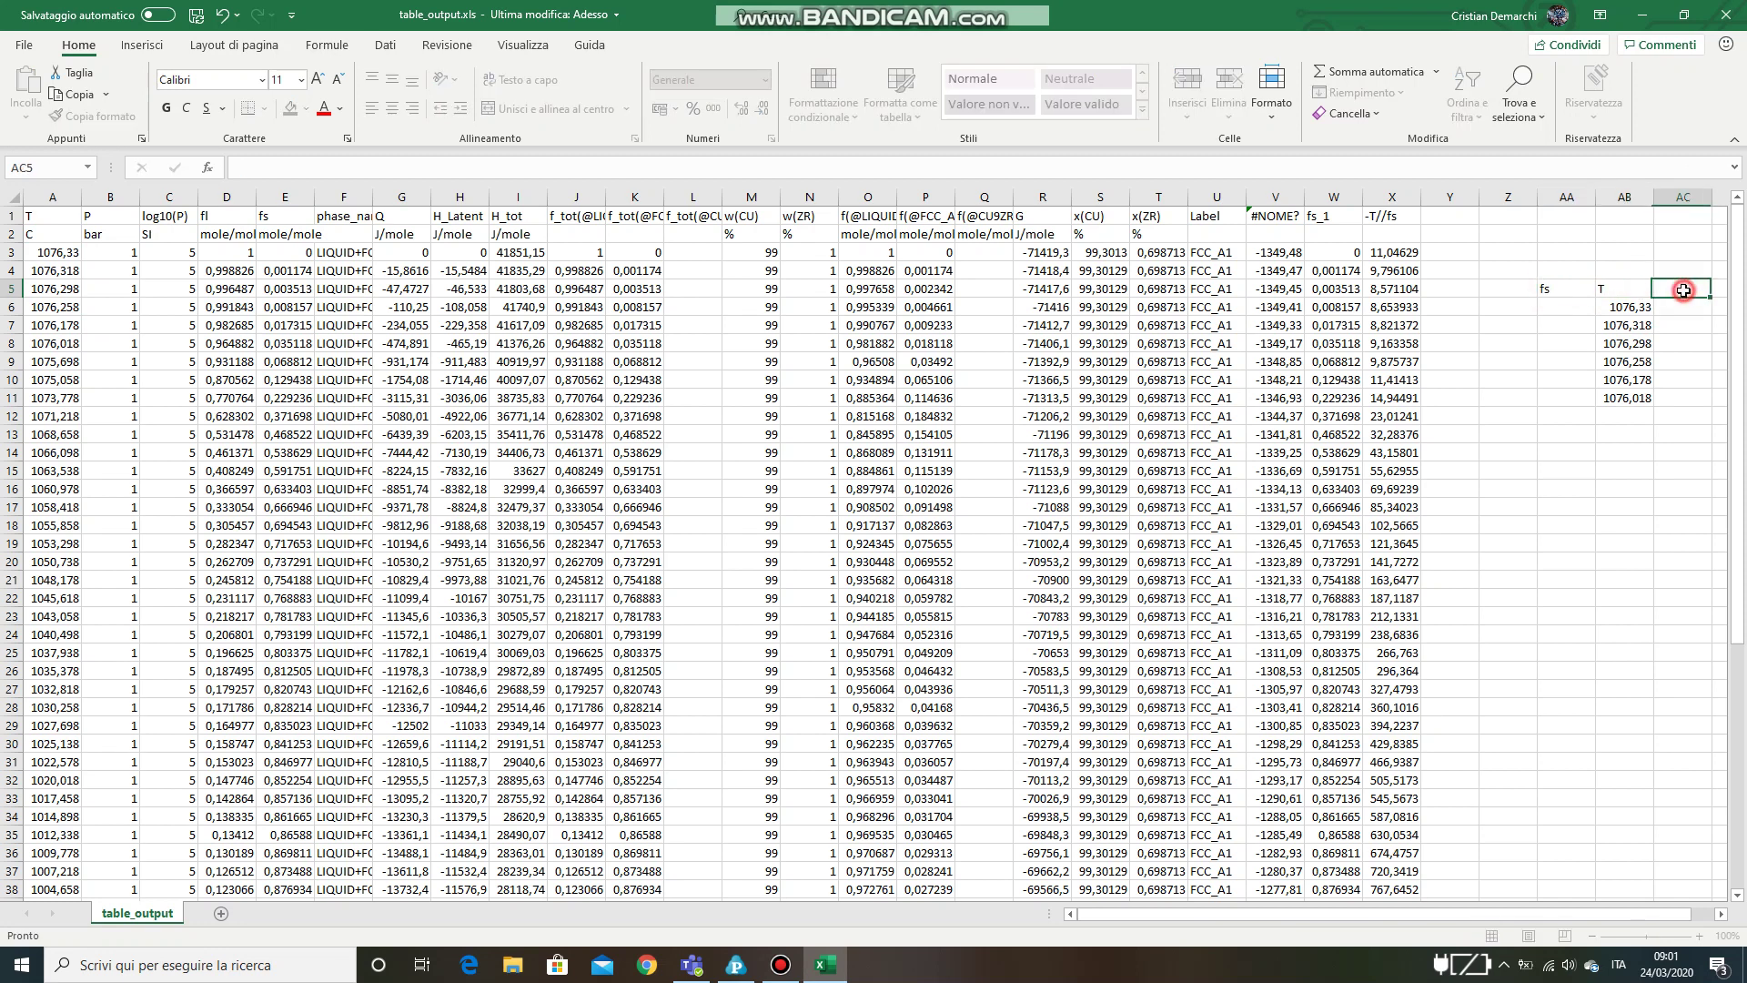
pyautogui.write('der')
pyautogui.click(1553, 307)
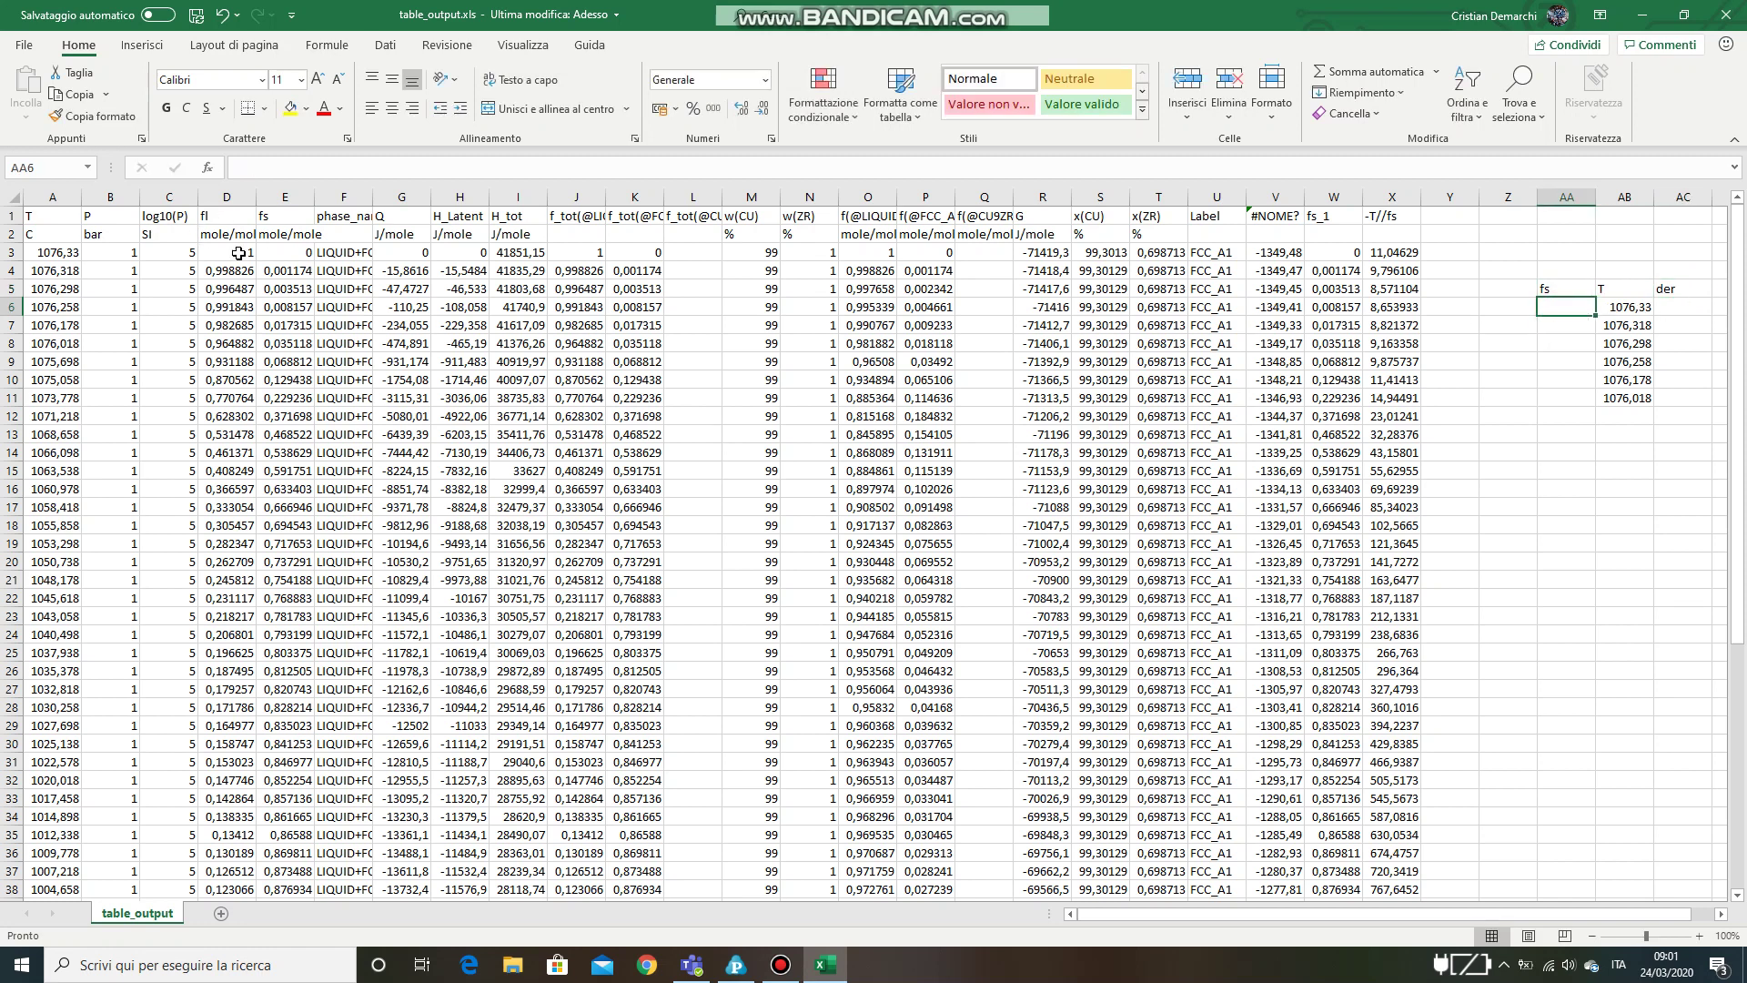
# Copy the first six fs values (E3:E8) to AA6:AA11 under the fs header.
pyautogui.moveTo(300, 261); pyautogui.dragTo(302, 343)
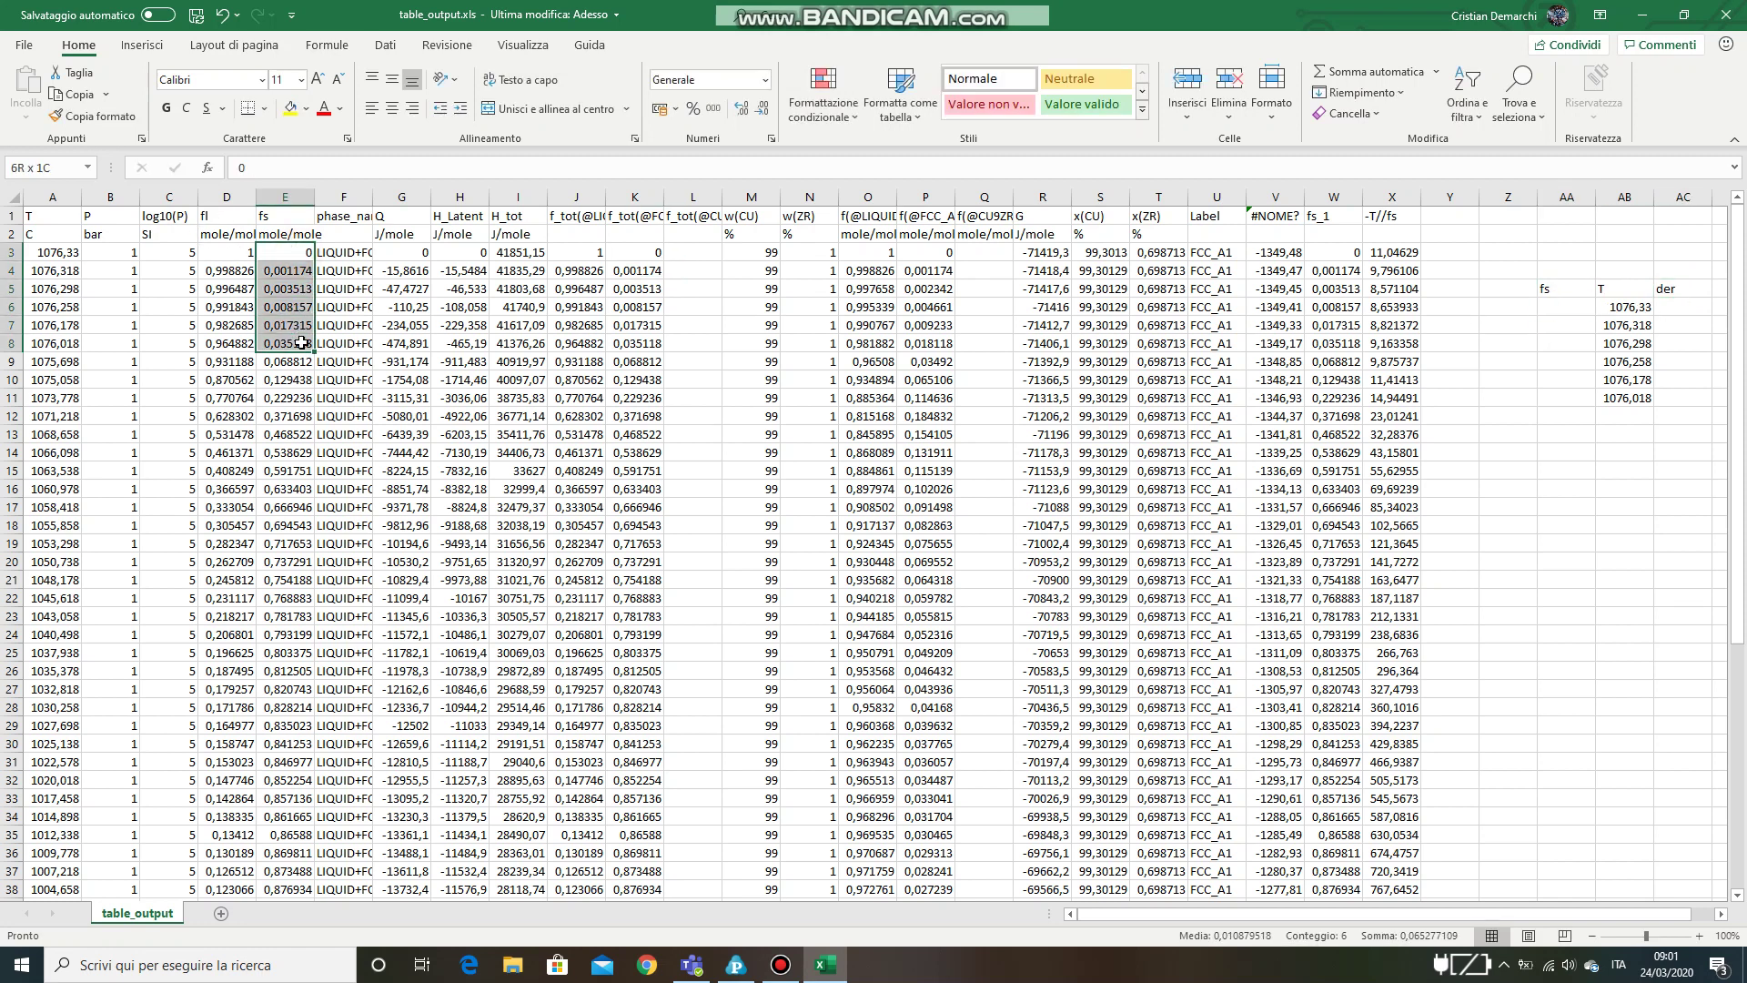
pyautogui.hotkey('ctrl', 'c')
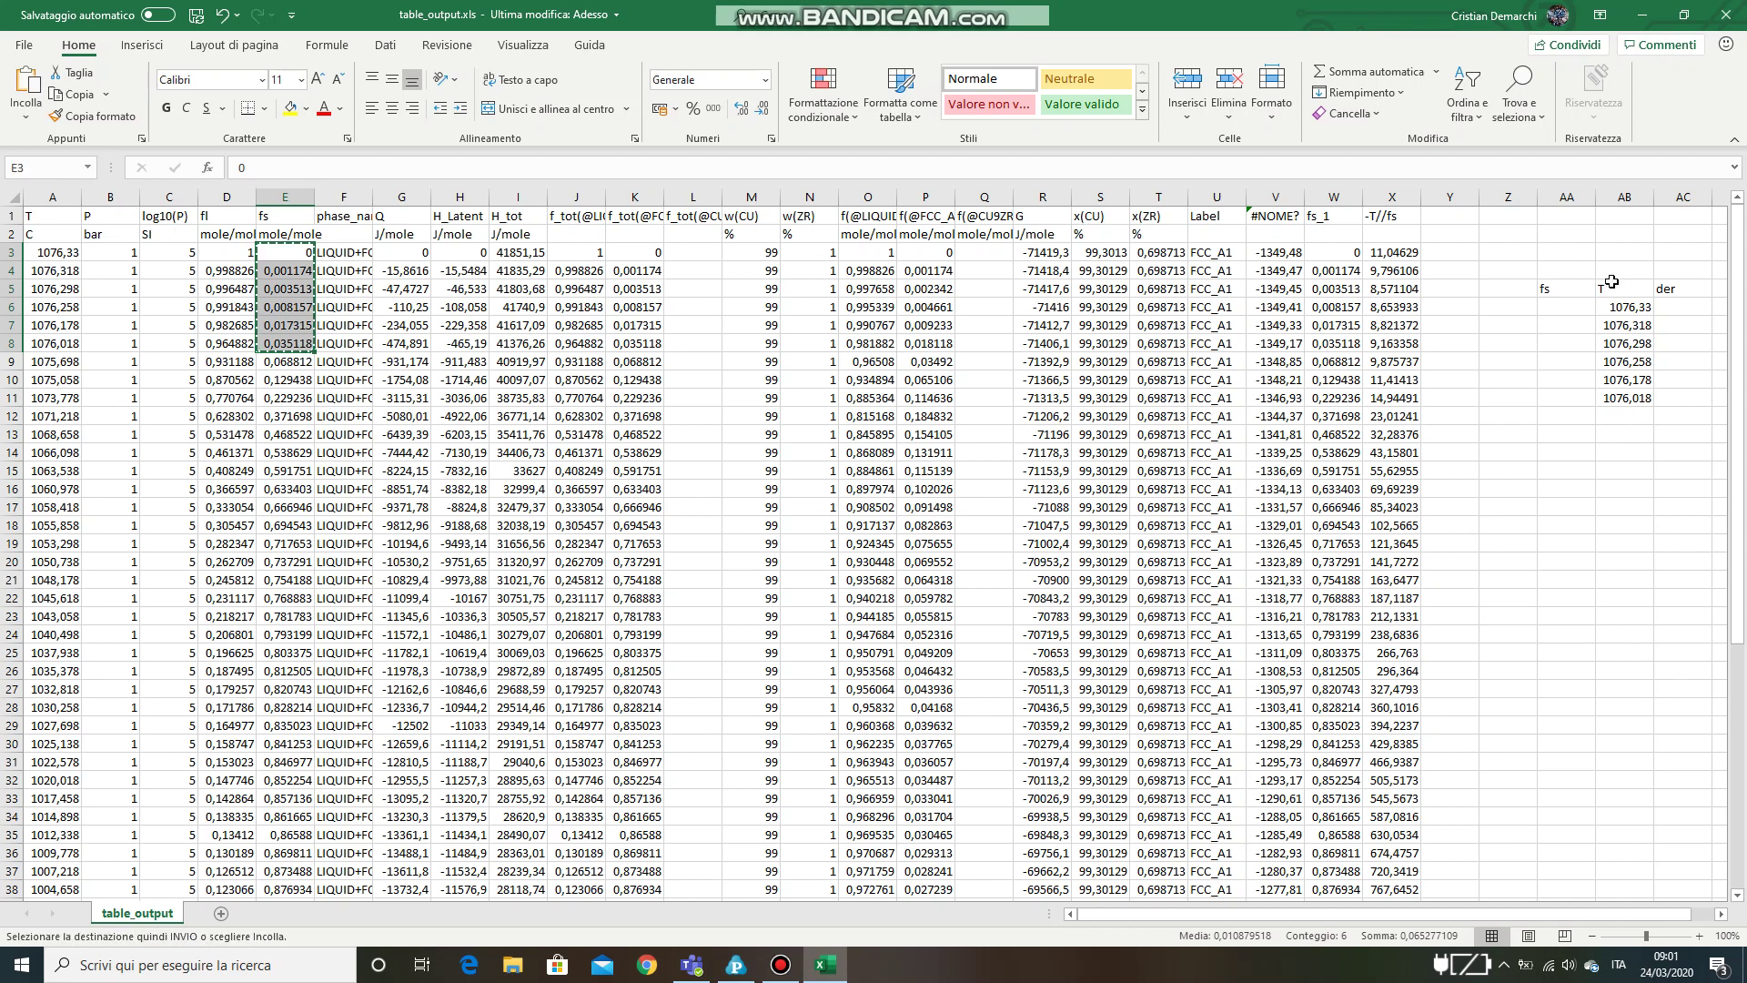
pyautogui.click(1544, 308)
pyautogui.hotkey('ctrl', 'v')
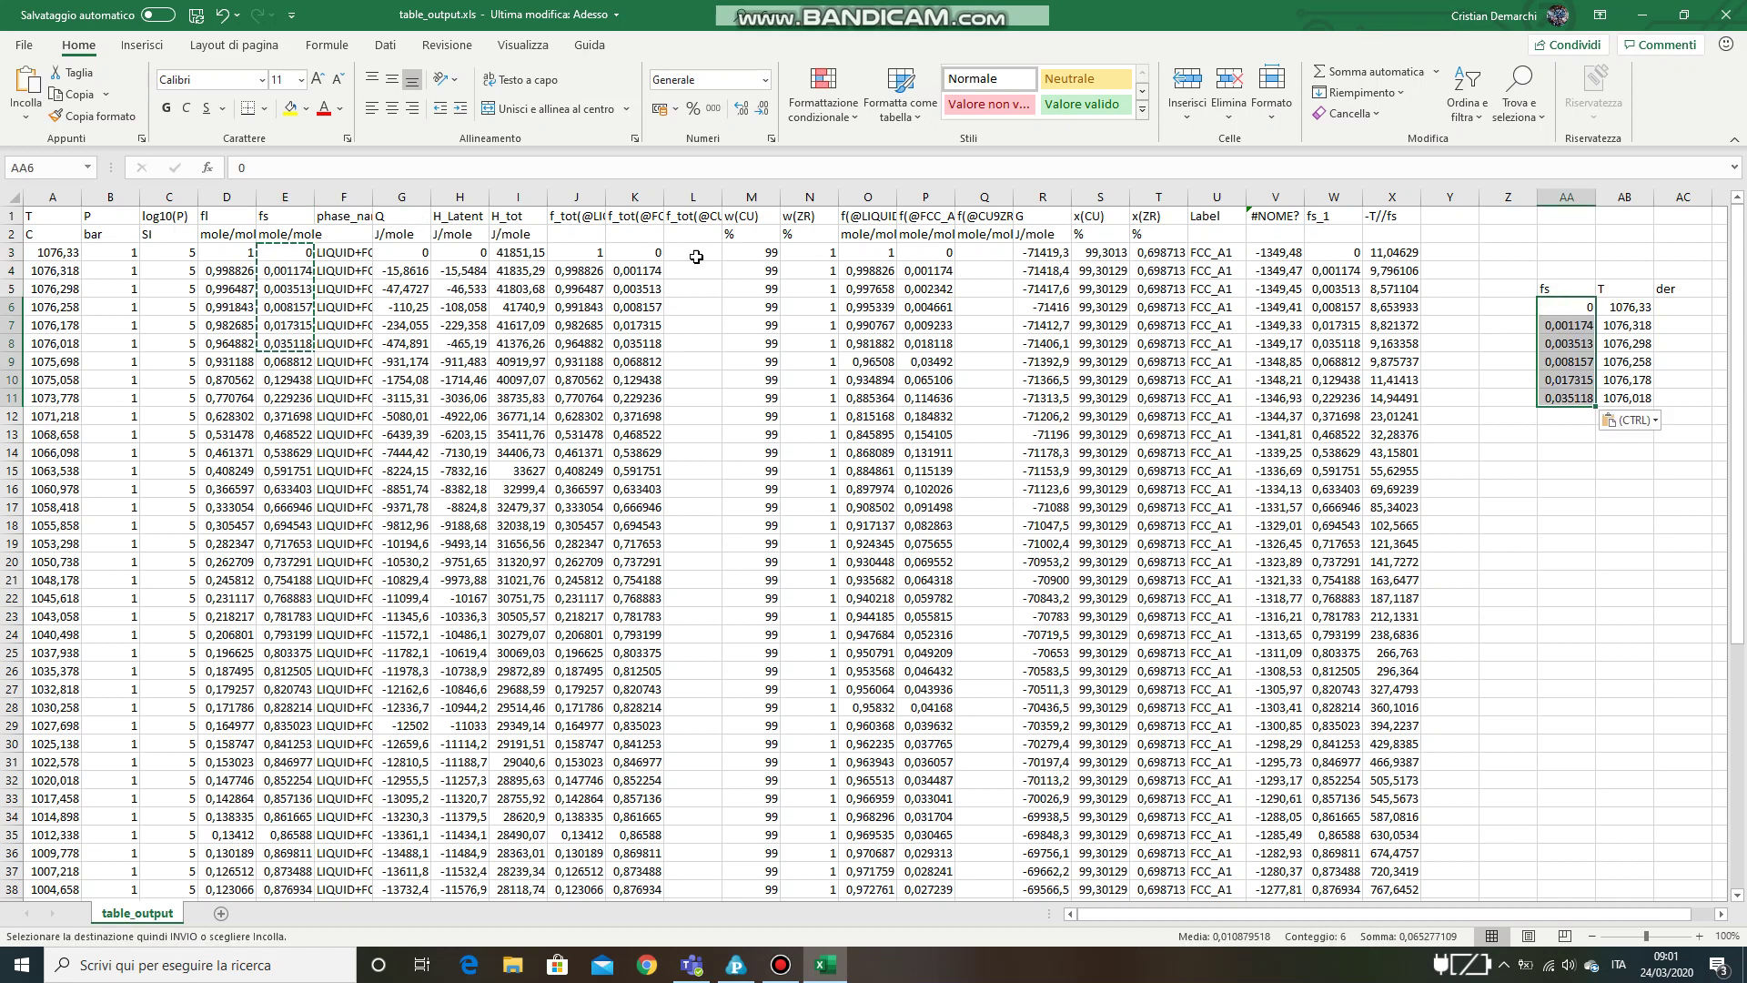
# Copy the first six -T//fs values (X3:X8) to AC6:AC11 under the der header.
pyautogui.moveTo(1401, 253); pyautogui.dragTo(1388, 342)
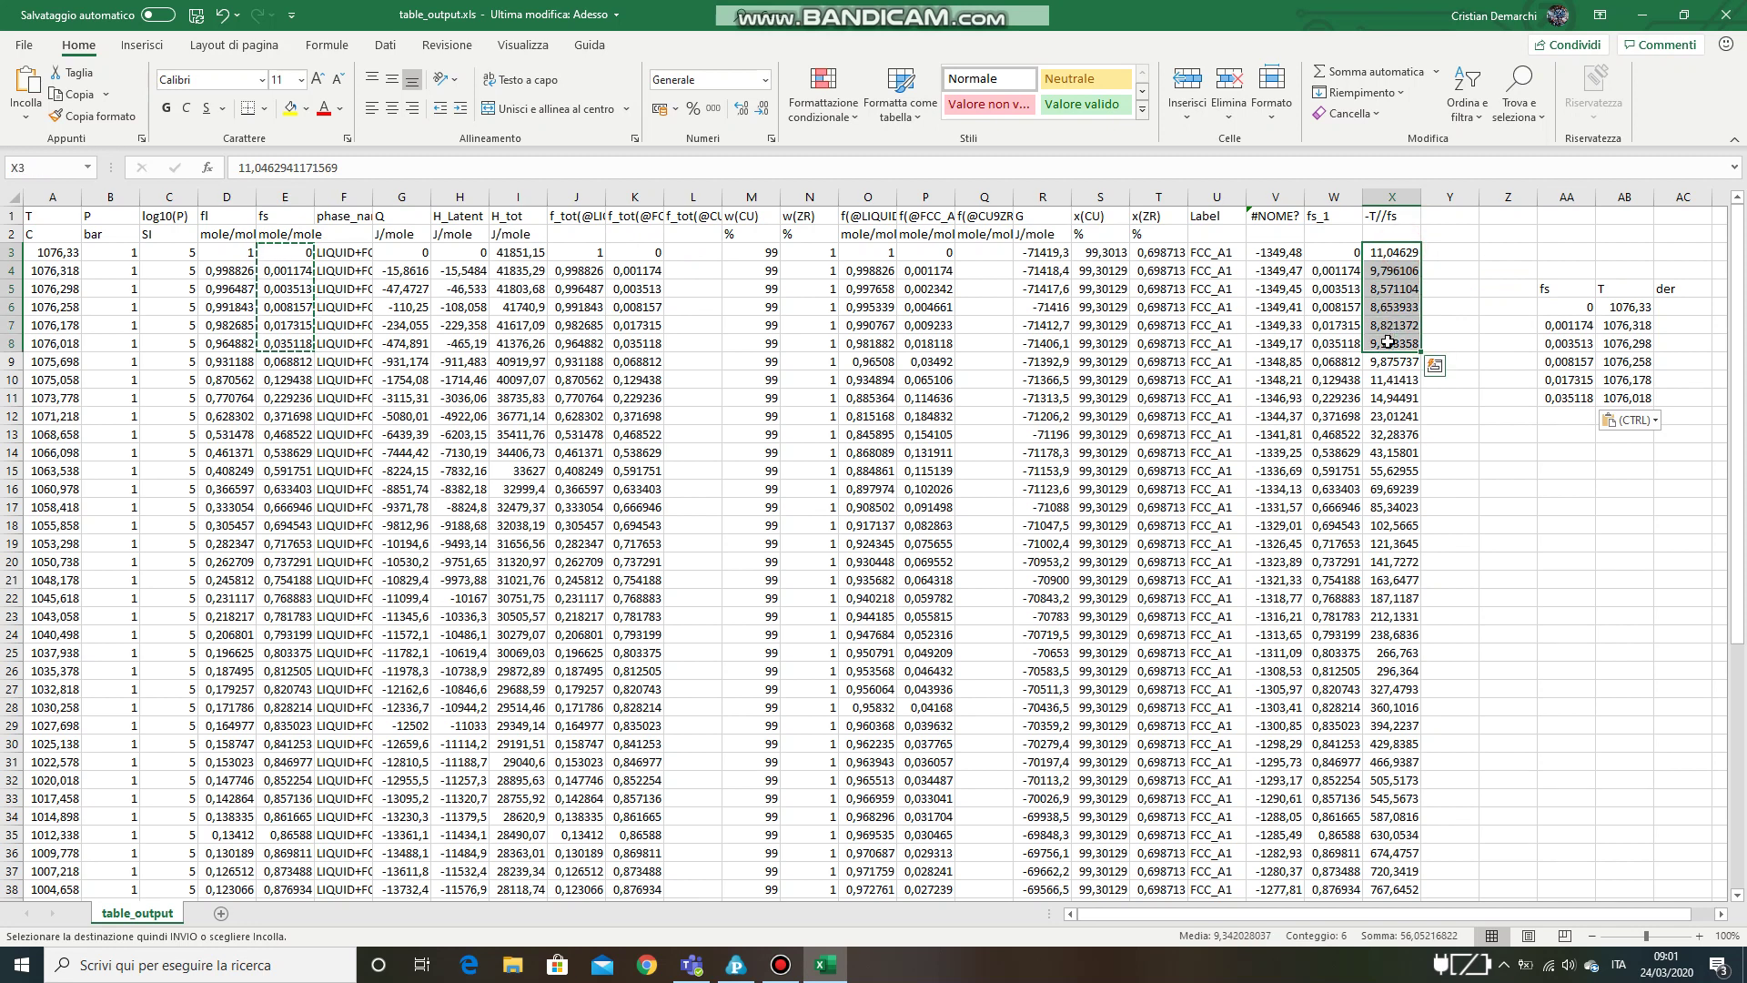
pyautogui.hotkey('ctrl', 'c')
pyautogui.click(1665, 307)
pyautogui.hotkey('ctrl', 'v')
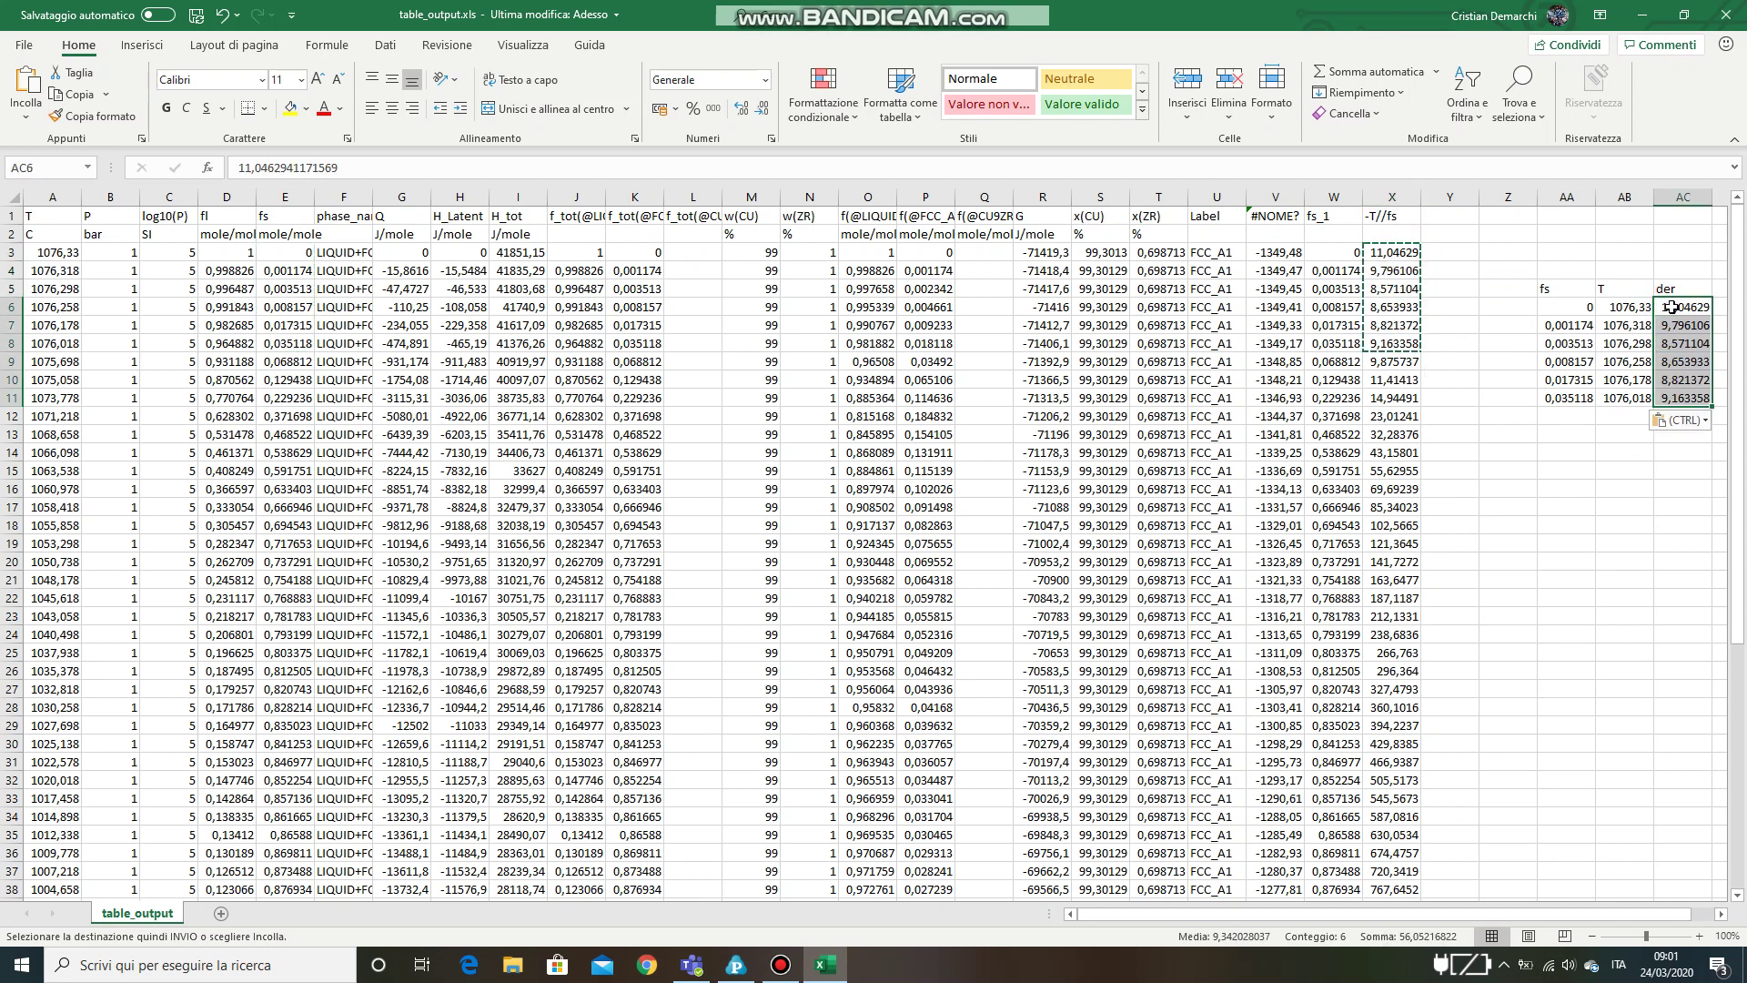
pyautogui.click(1619, 415)
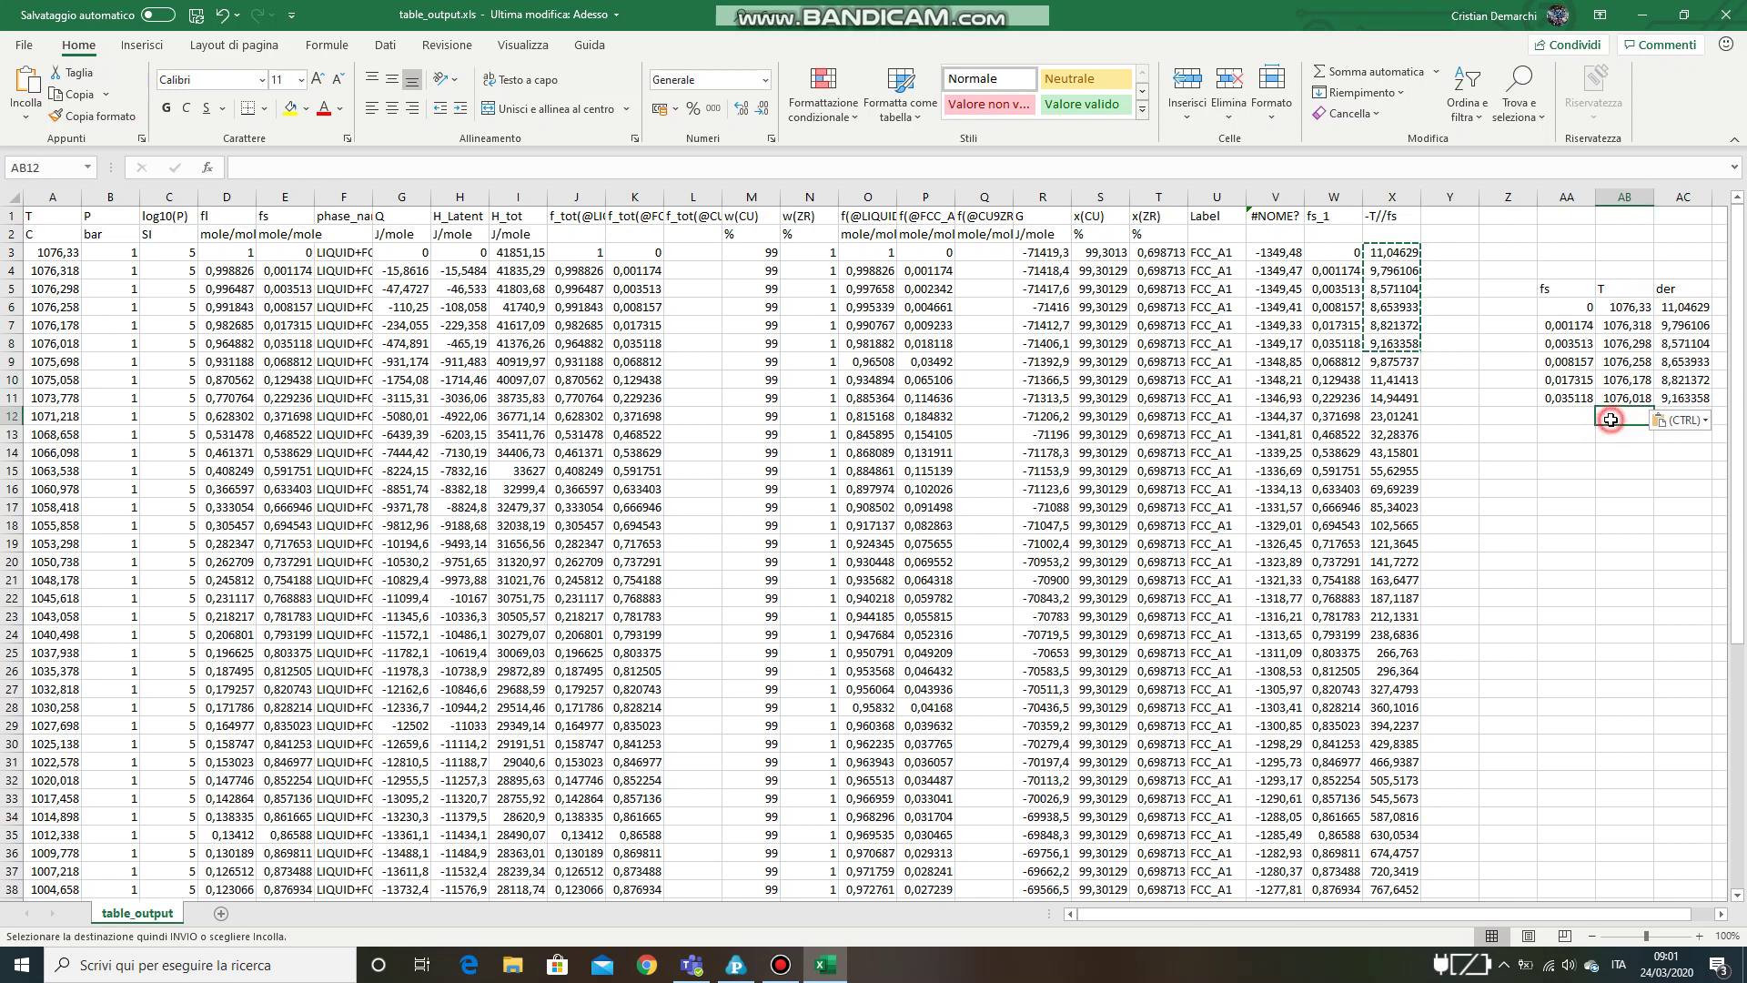
pyautogui.click(1567, 484)
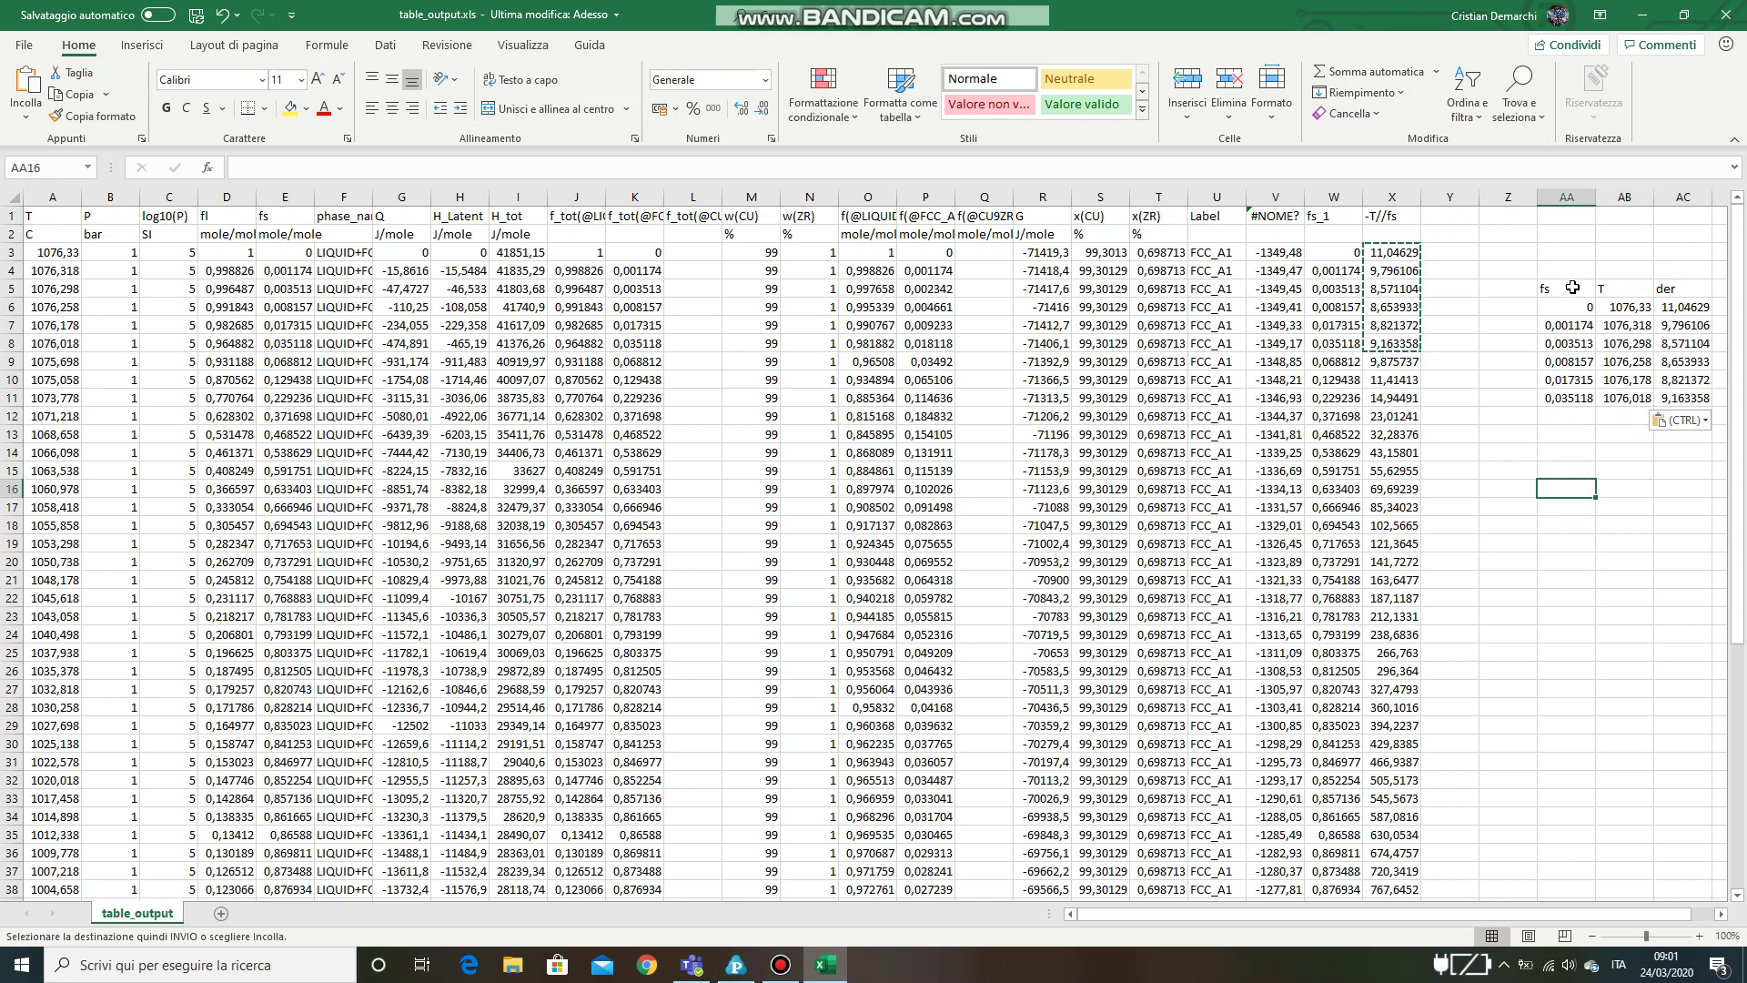
# Insert a scatter chart with smooth lines and markers plotting T against fs from AA5:AB11.
pyautogui.moveTo(1568, 288); pyautogui.dragTo(1622, 397)
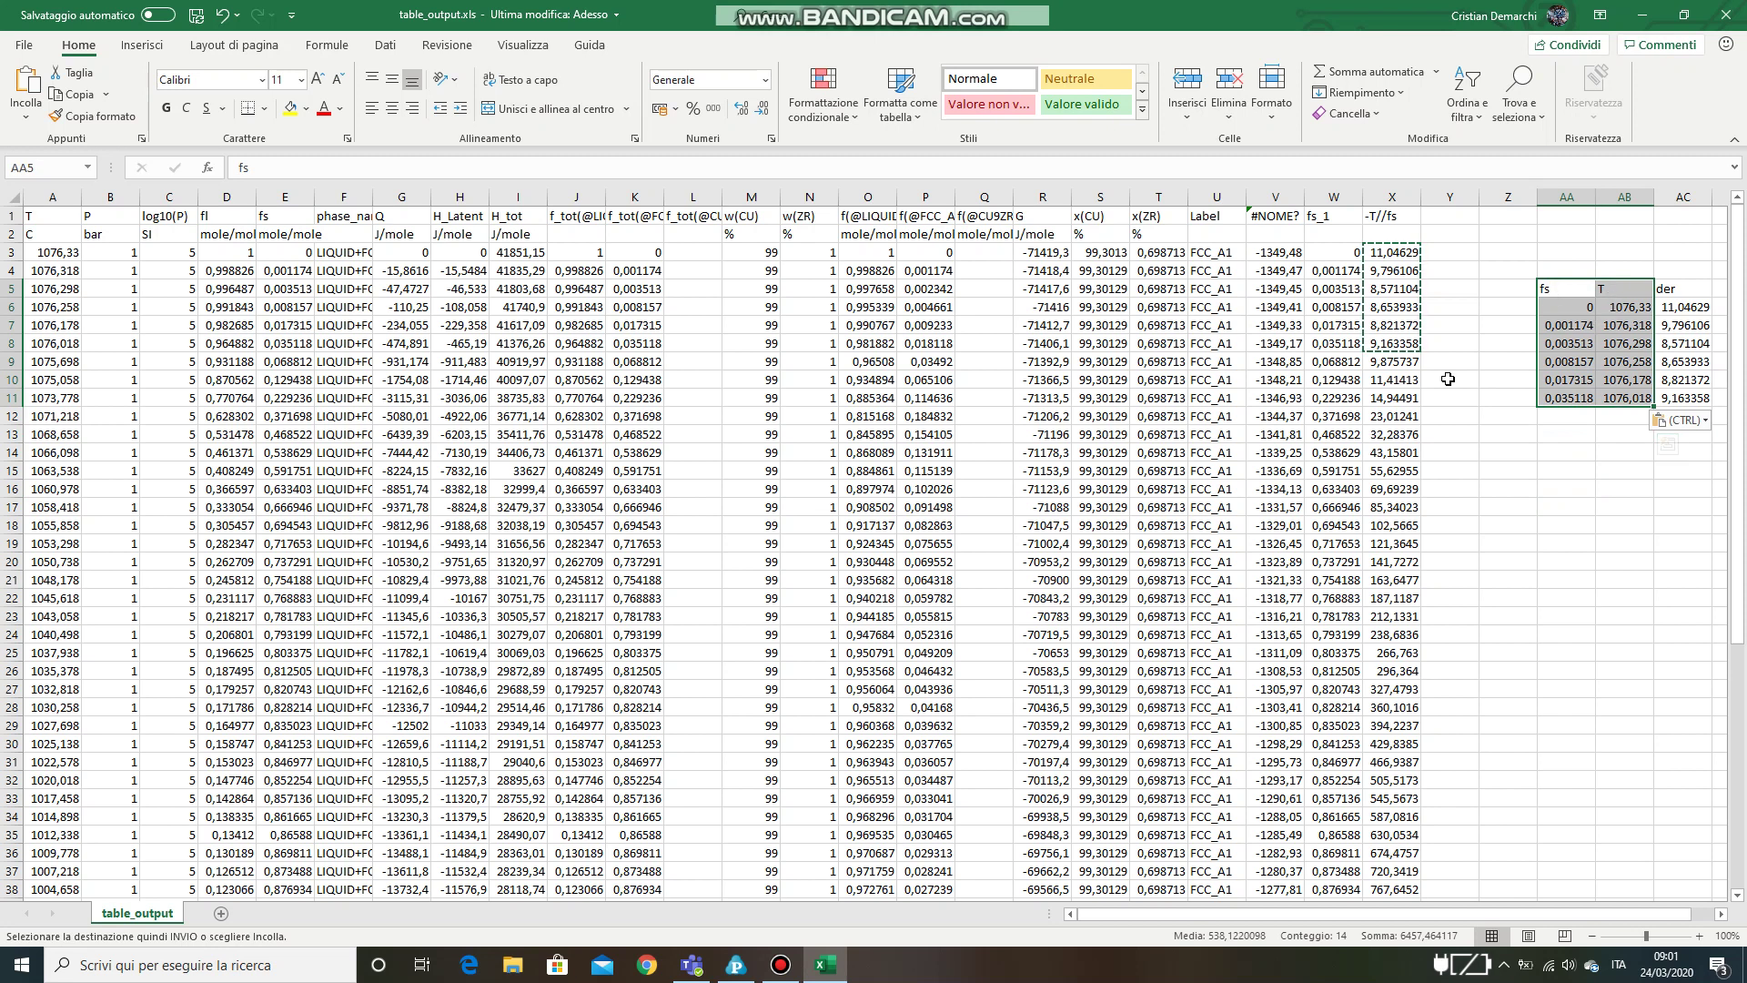
pyautogui.click(141, 45)
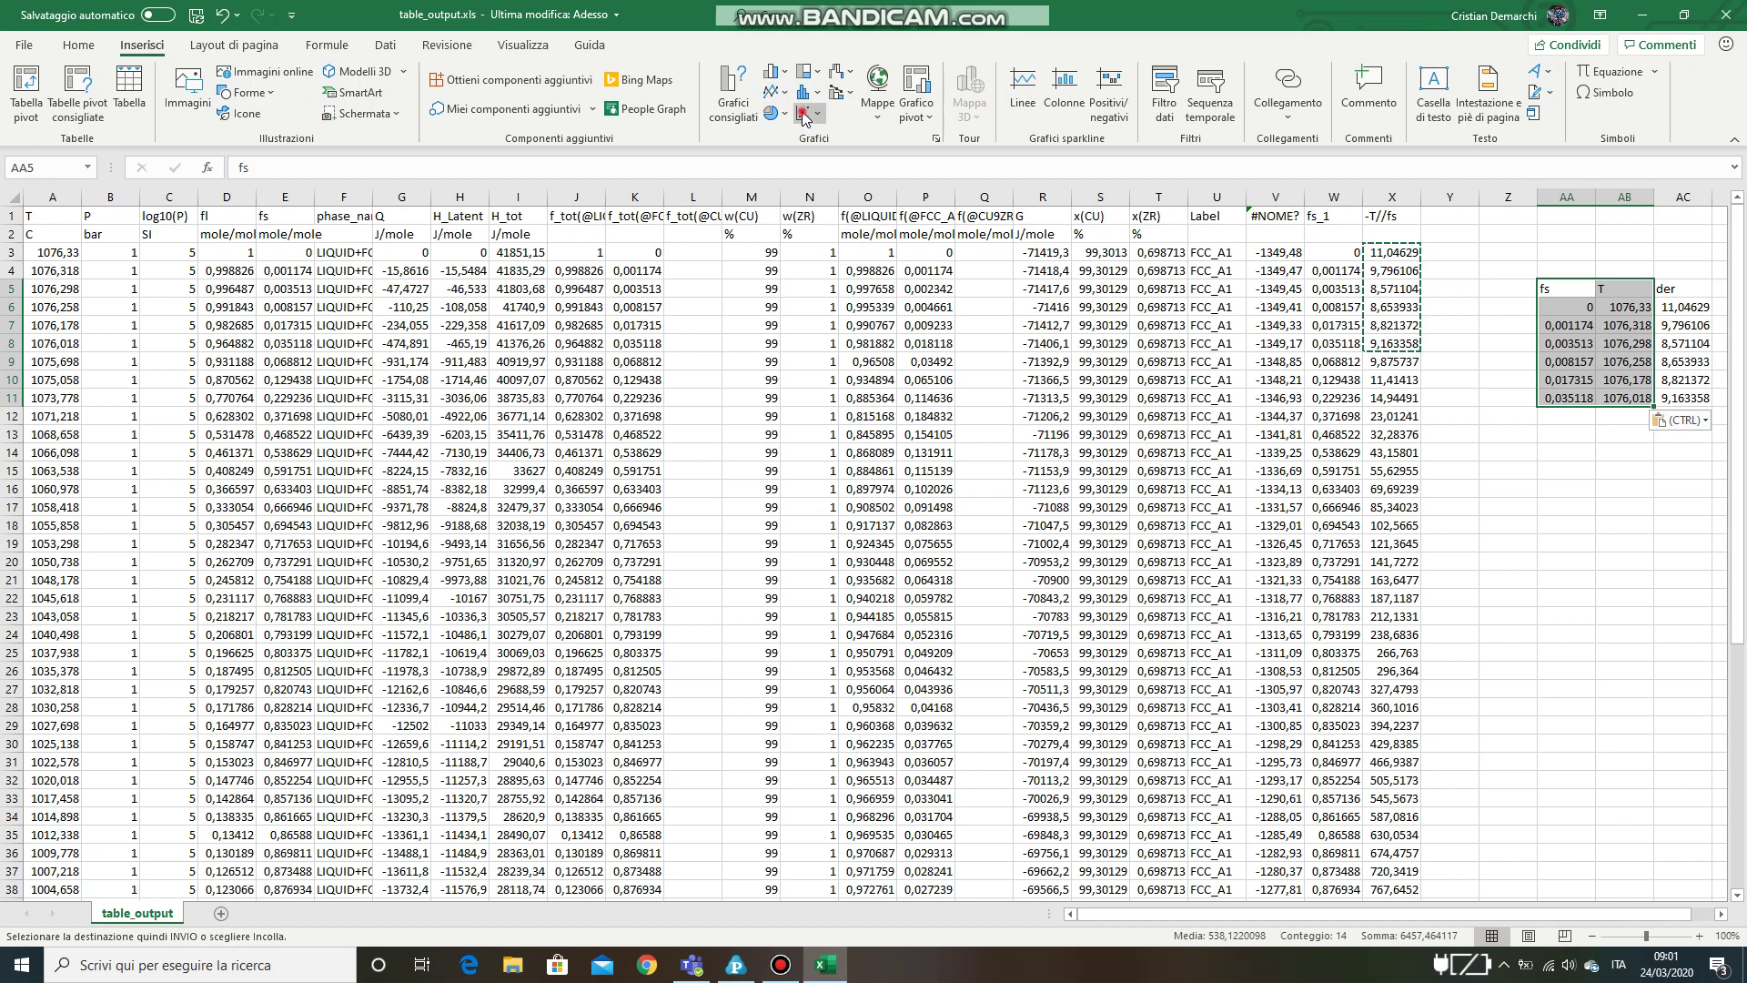
pyautogui.click(803, 113)
pyautogui.click(871, 178)
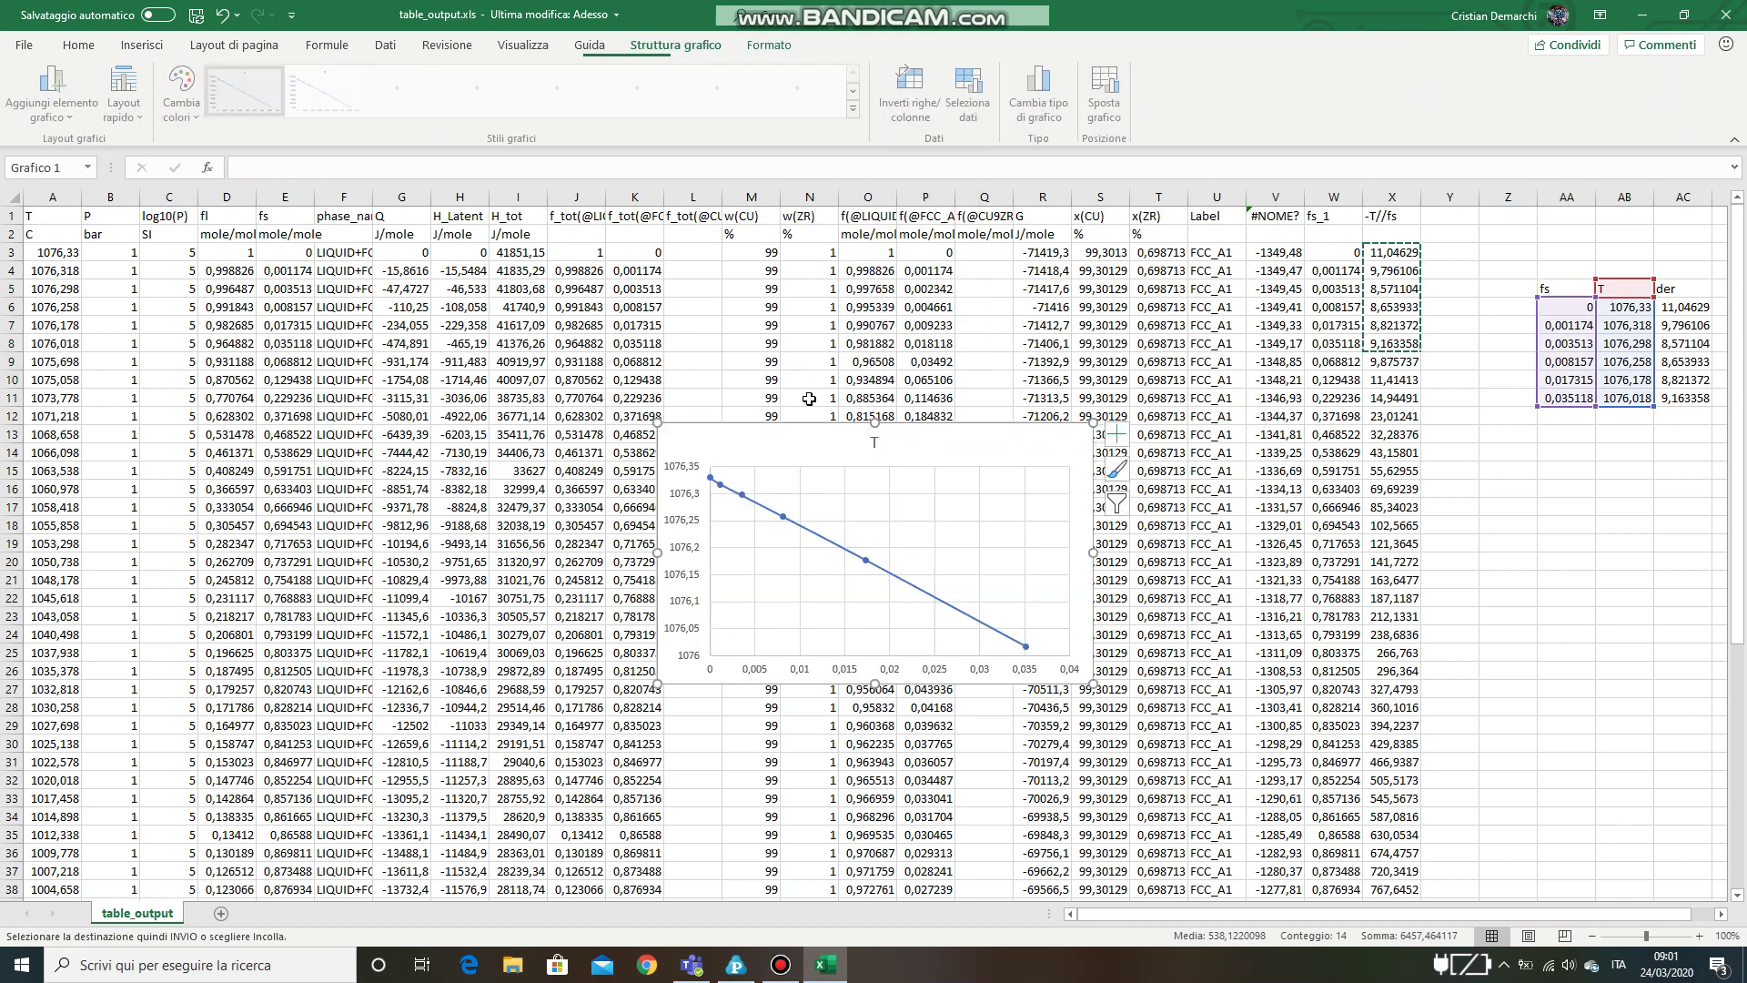
# Add a linear trendline to the T series and display its equation on the chart.
pyautogui.rightClick(828, 548)
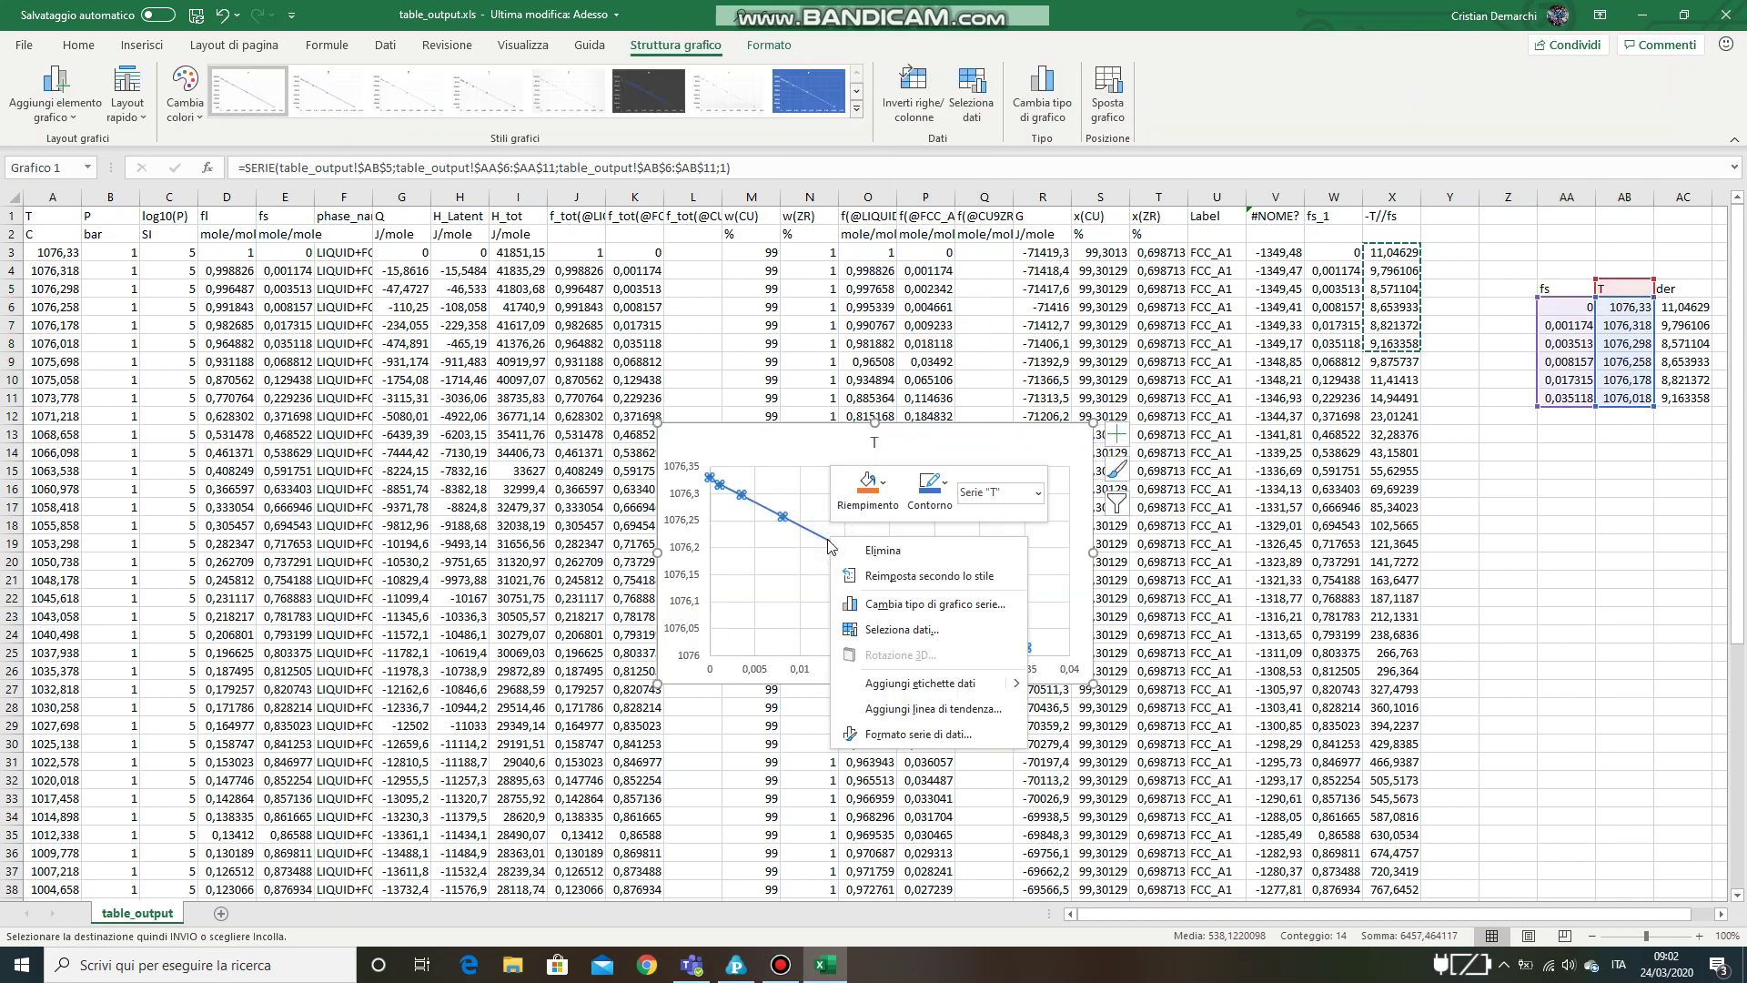
pyautogui.click(871, 719)
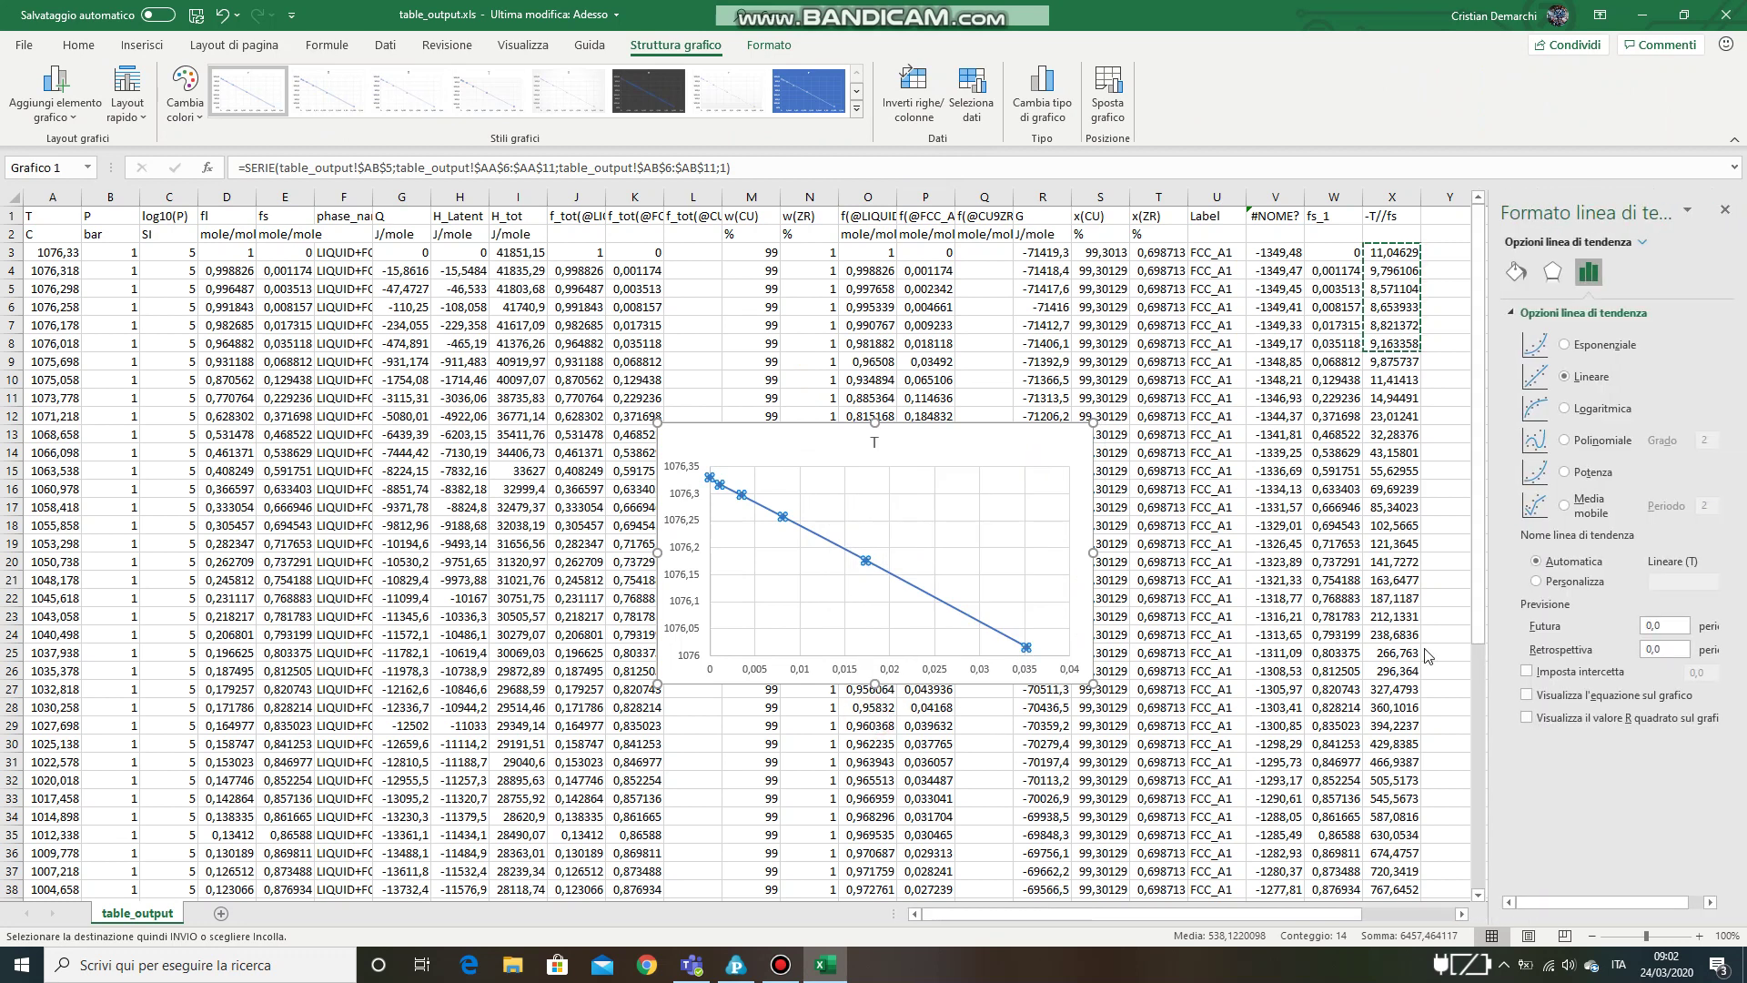
pyautogui.click(1527, 695)
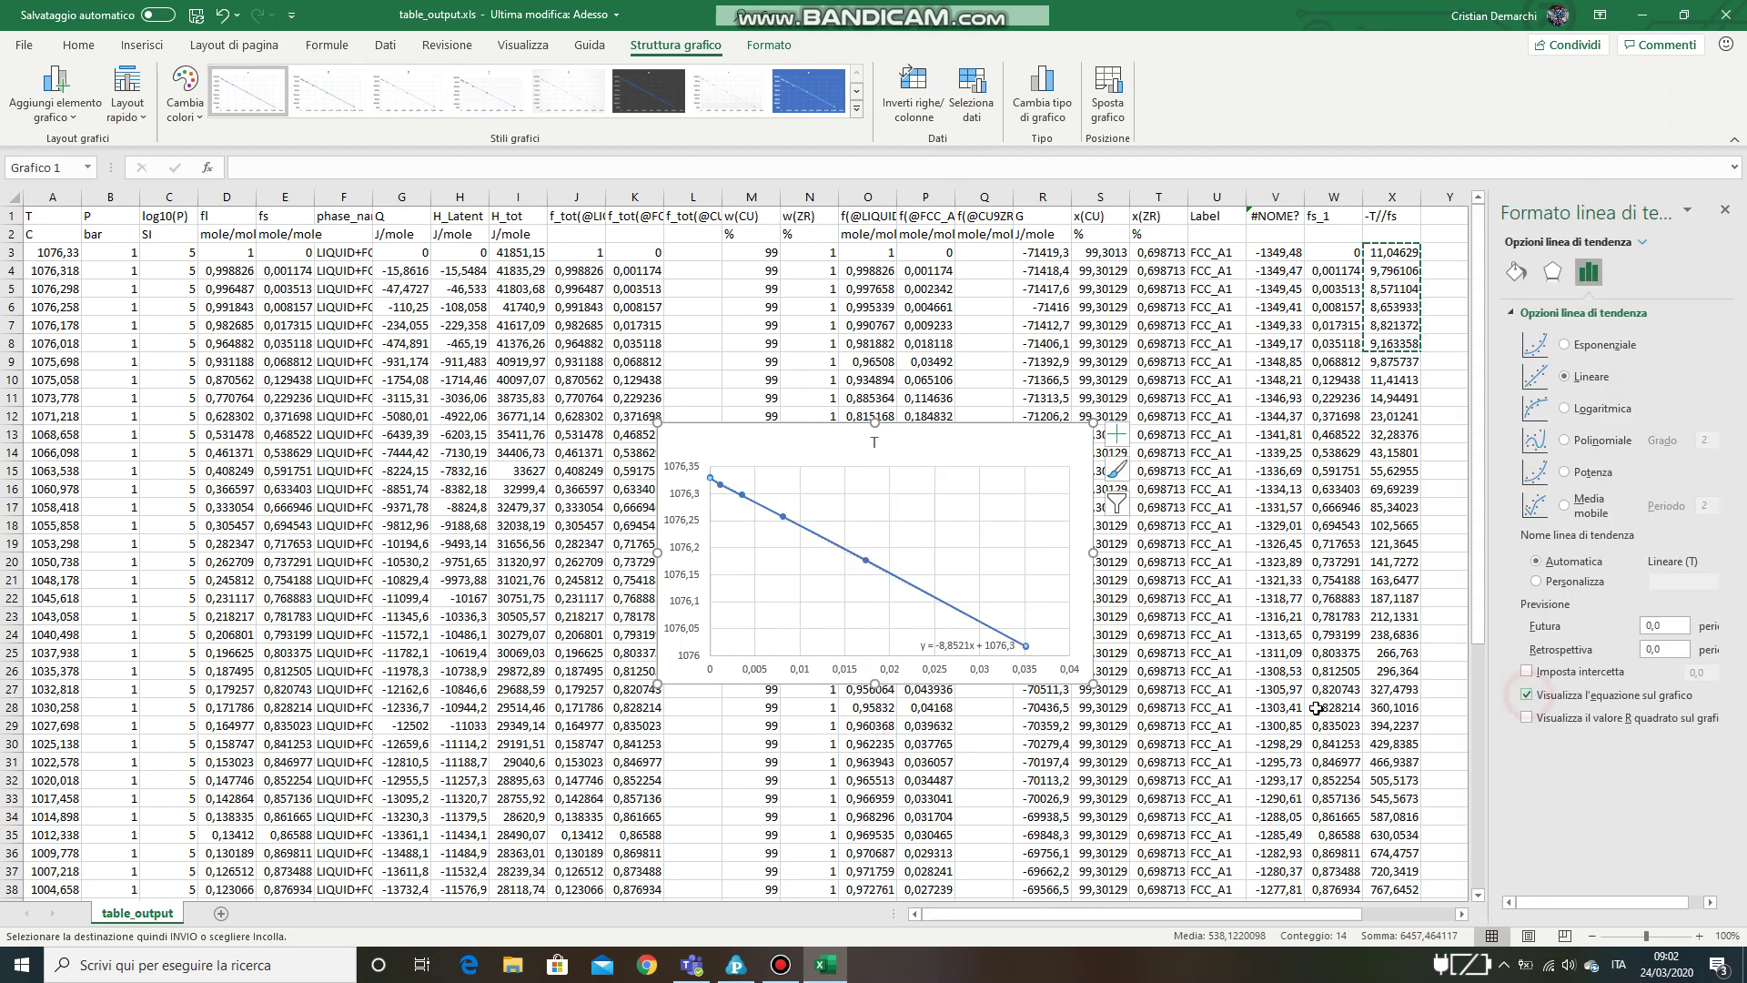
# Move the trendline equation label on the T chart off the curve into the empty area below it.
pyautogui.click(962, 645)
pyautogui.rightClick(863, 608)
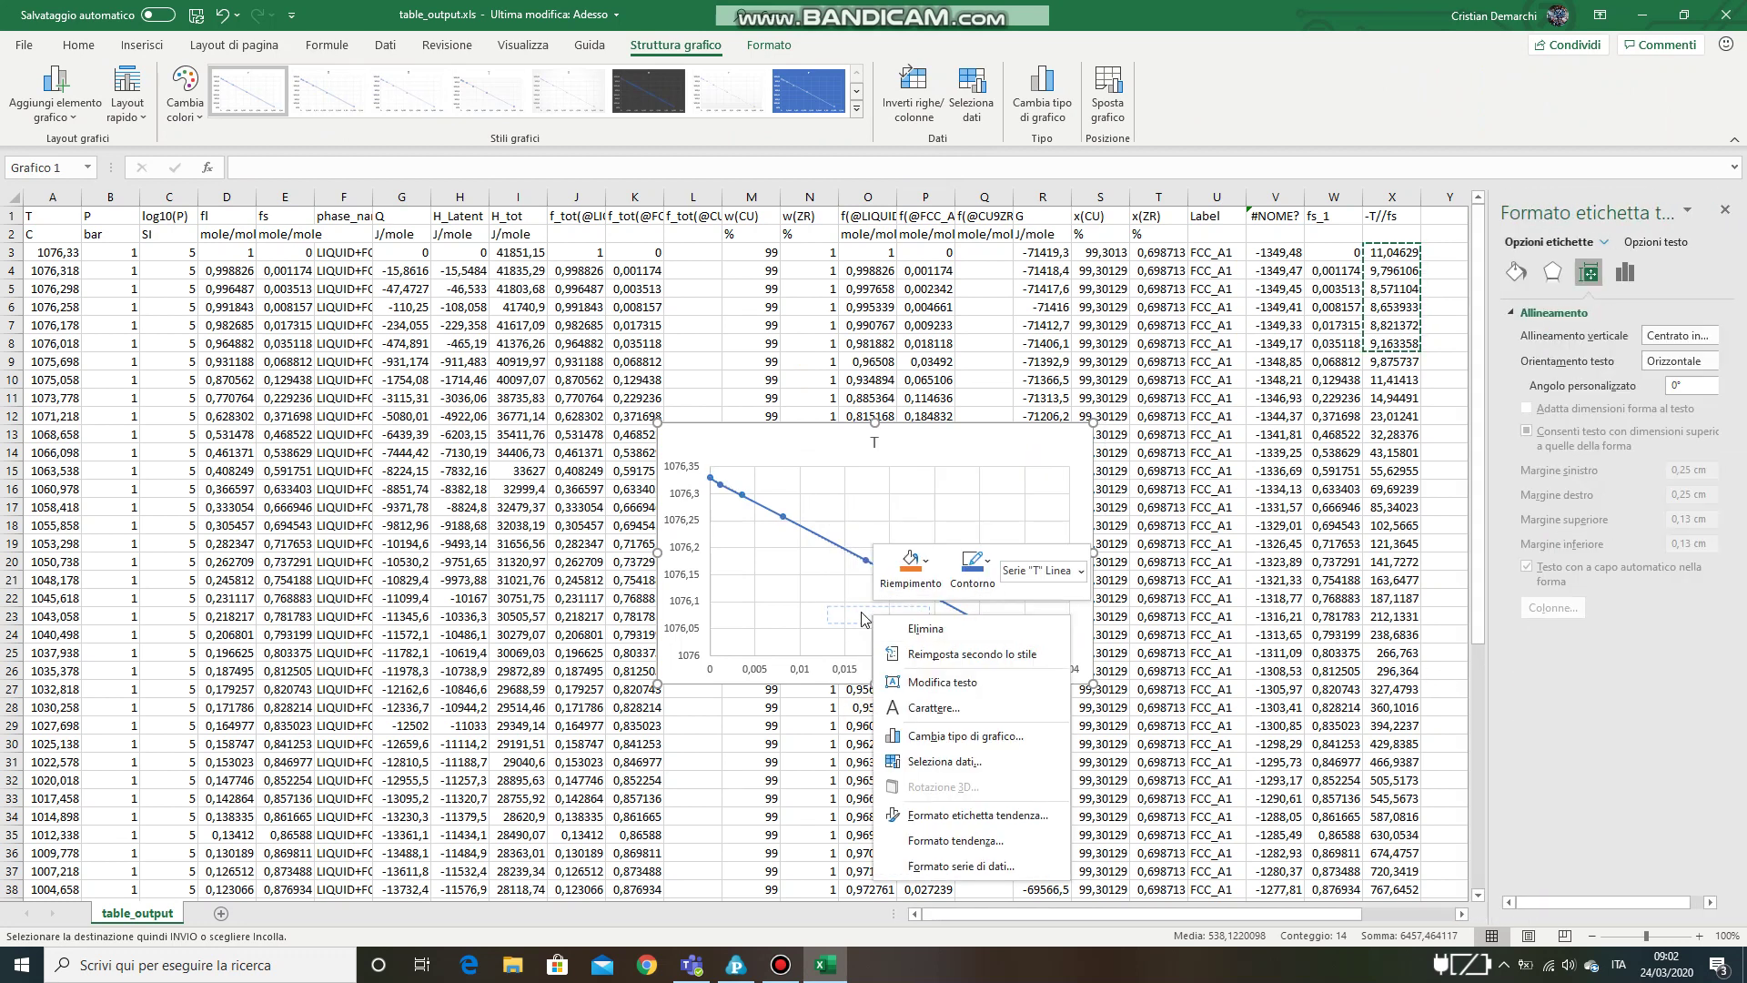
pyautogui.click(859, 613)
pyautogui.click(952, 645)
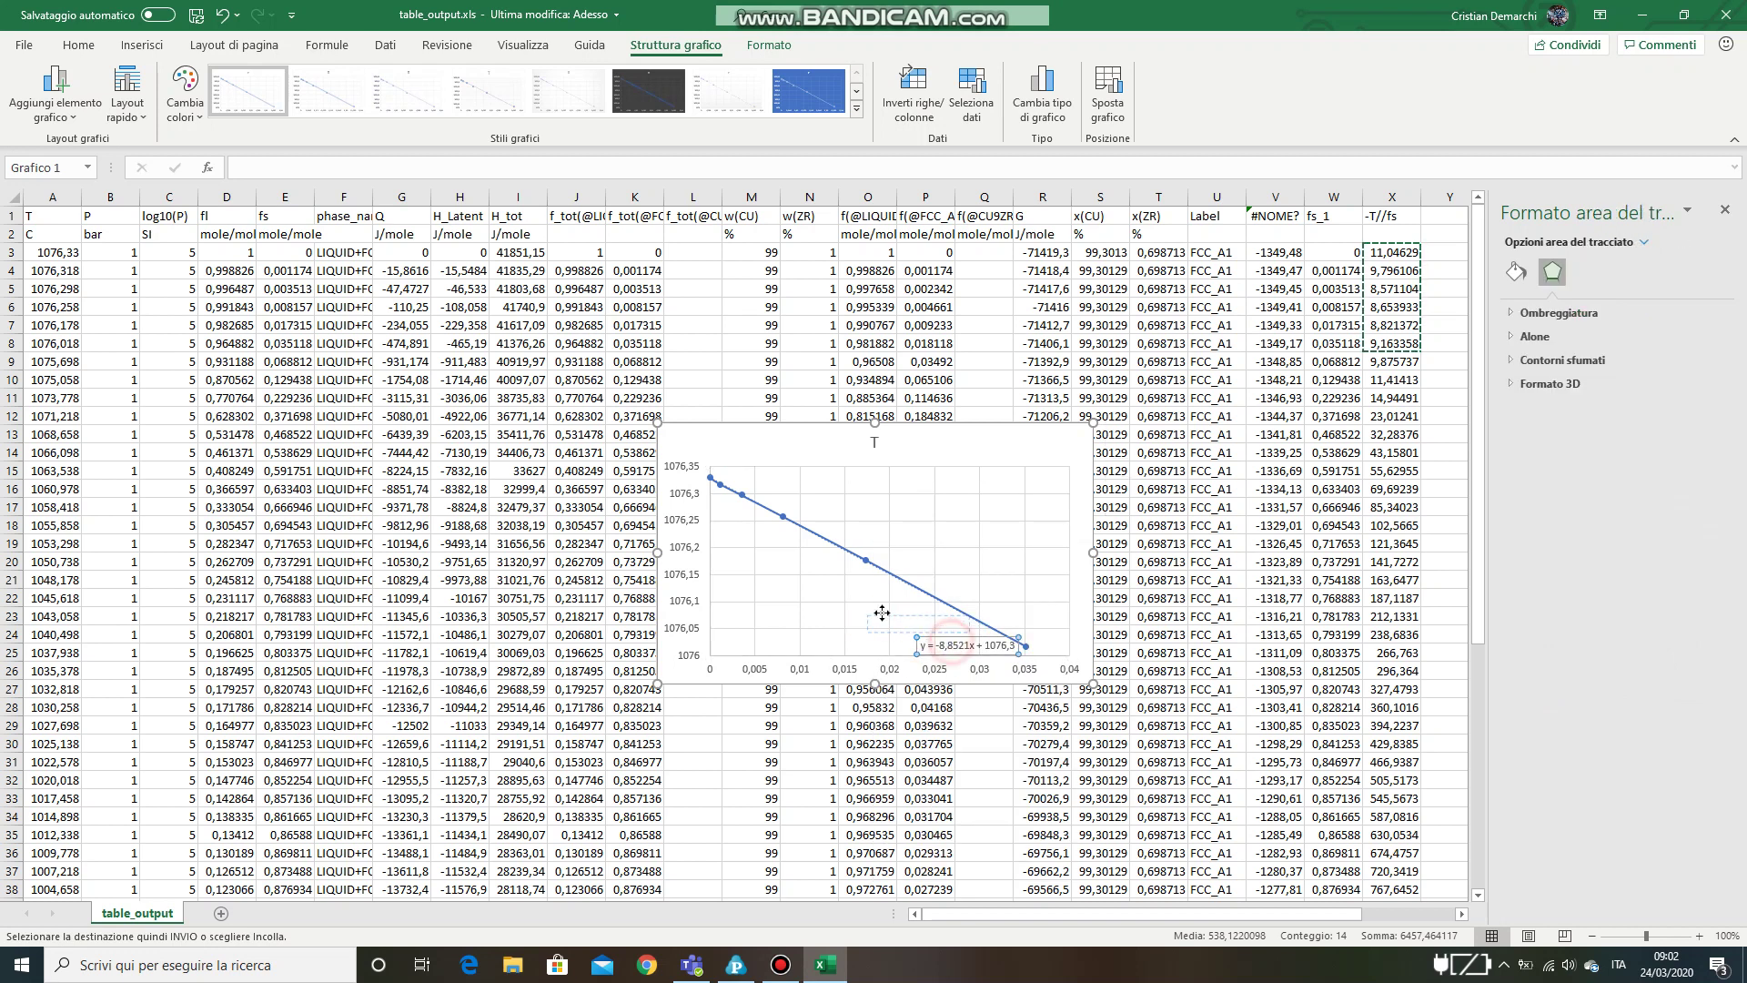
pyautogui.moveTo(952, 644); pyautogui.dragTo(846, 606)
pyautogui.click(945, 639)
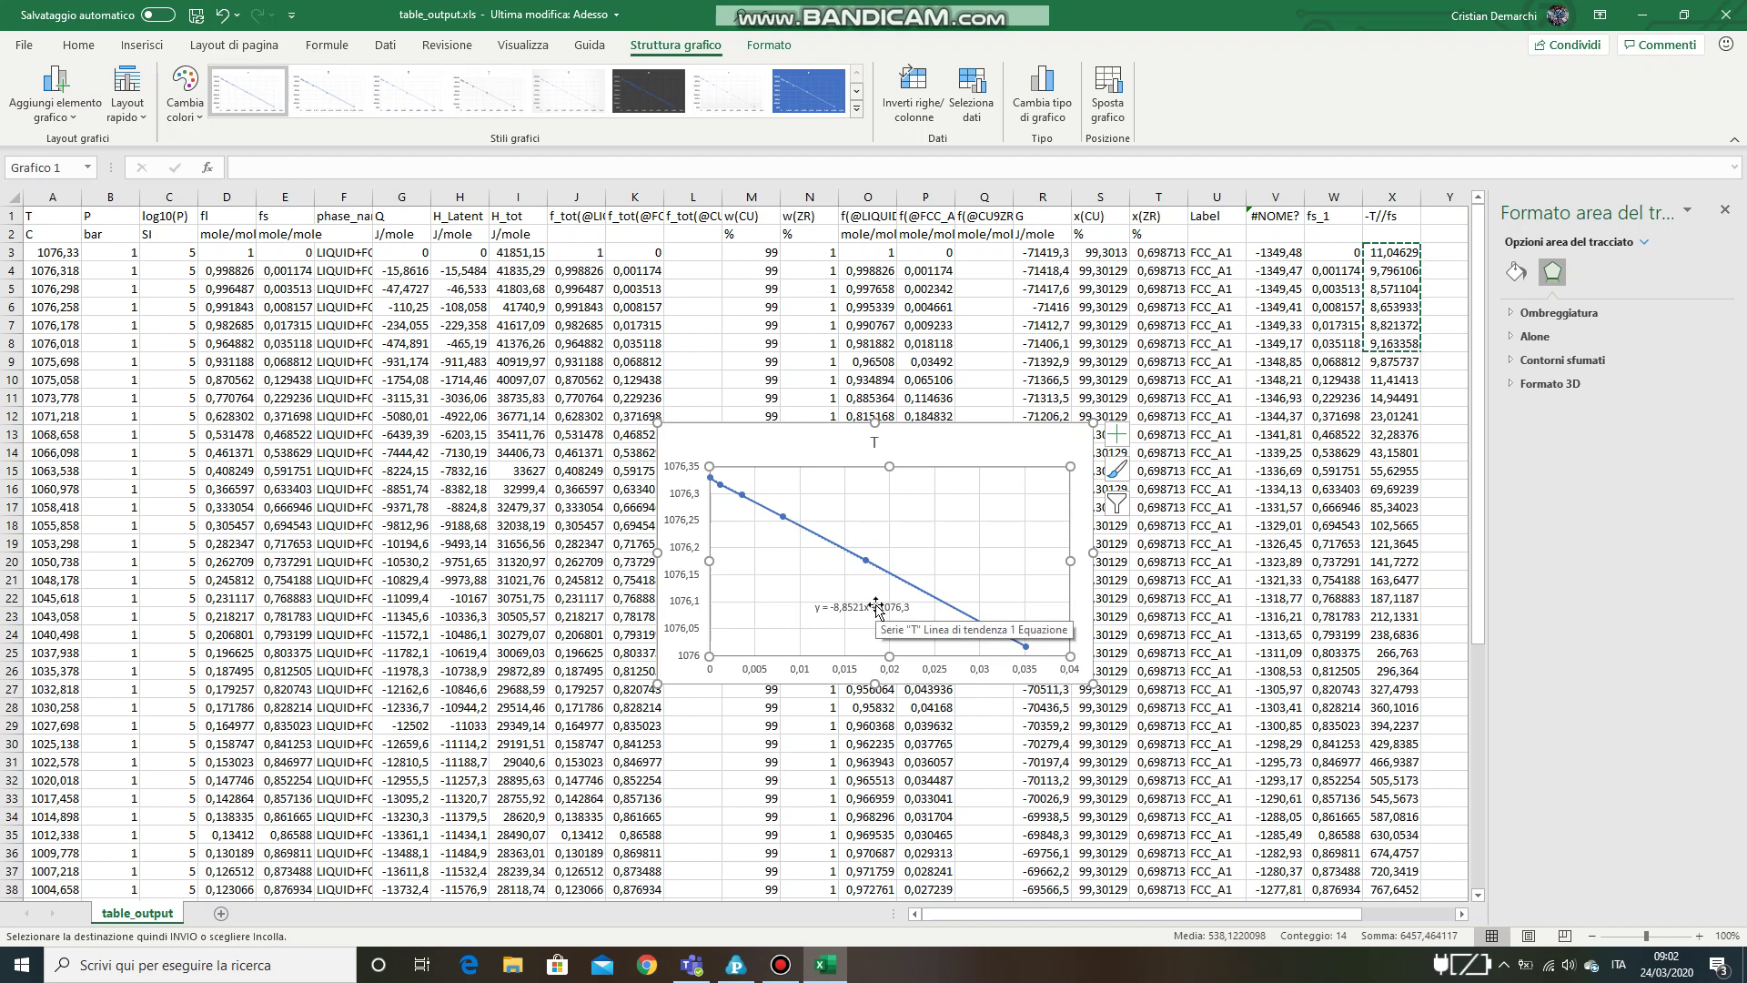
pyautogui.click(875, 606)
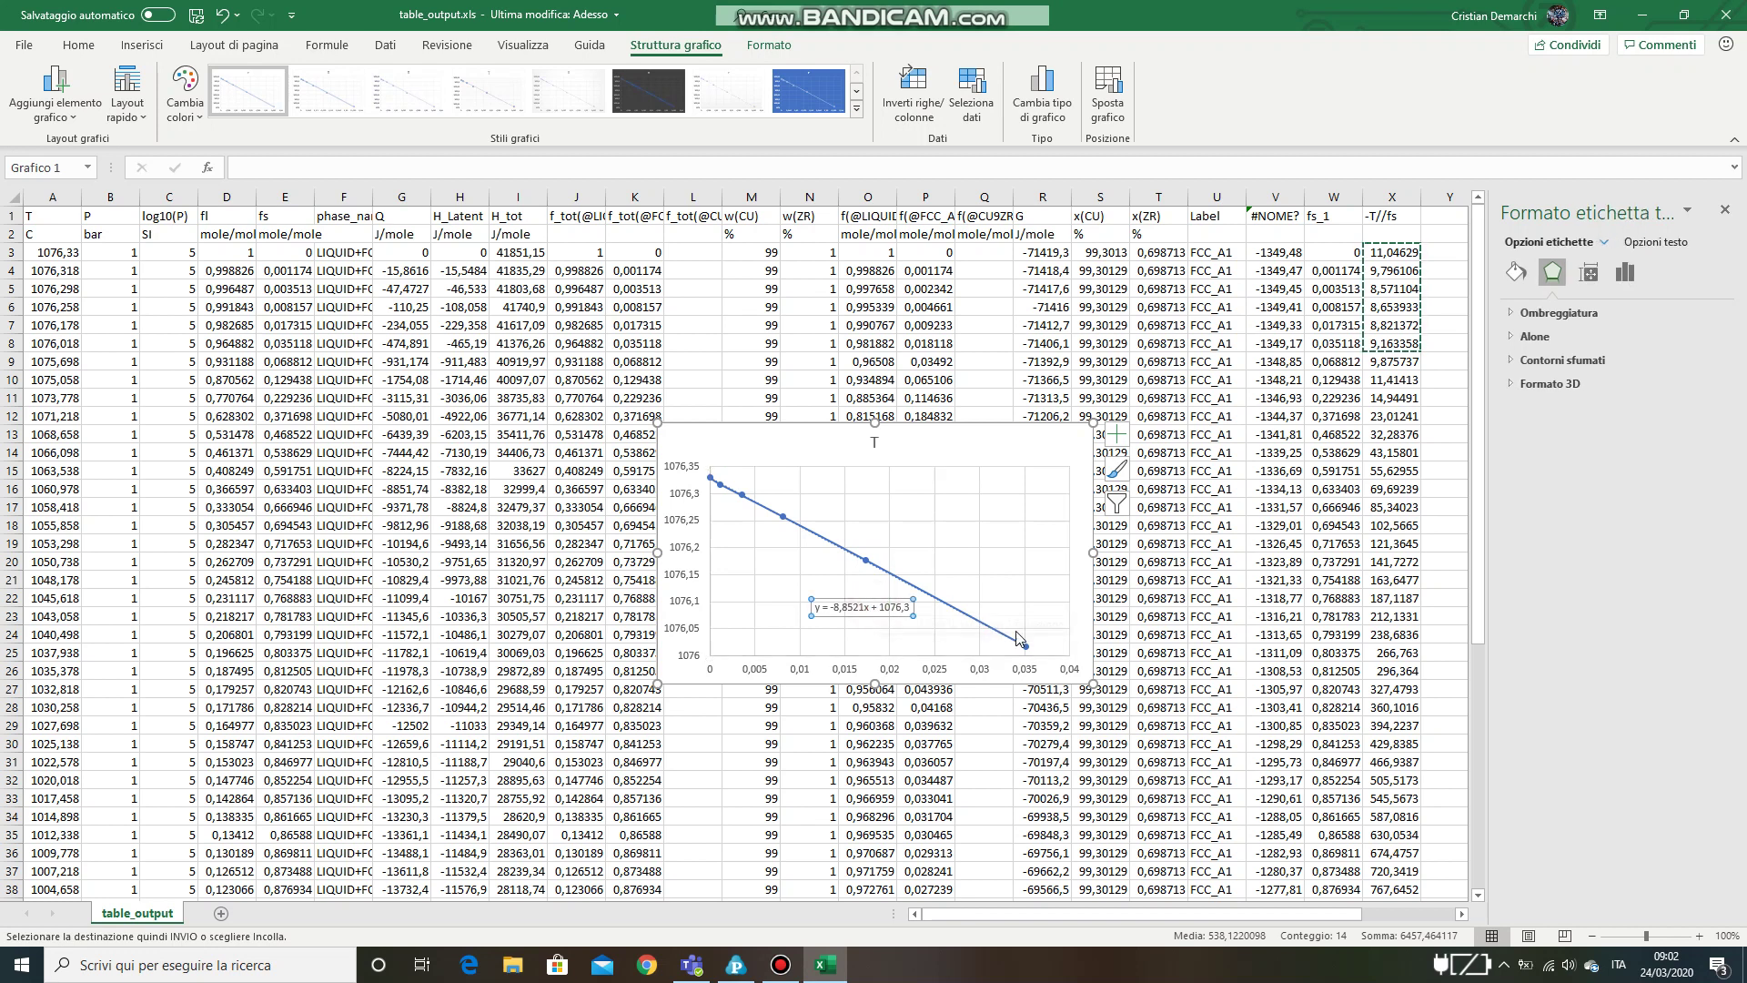
# Insert a scatter chart with smooth lines and markers plotting der (AC5:AC11) against fs (AA5:AA11).
pyautogui.moveTo(1216, 913); pyautogui.dragTo(1331, 890)
pyautogui.click(1317, 583)
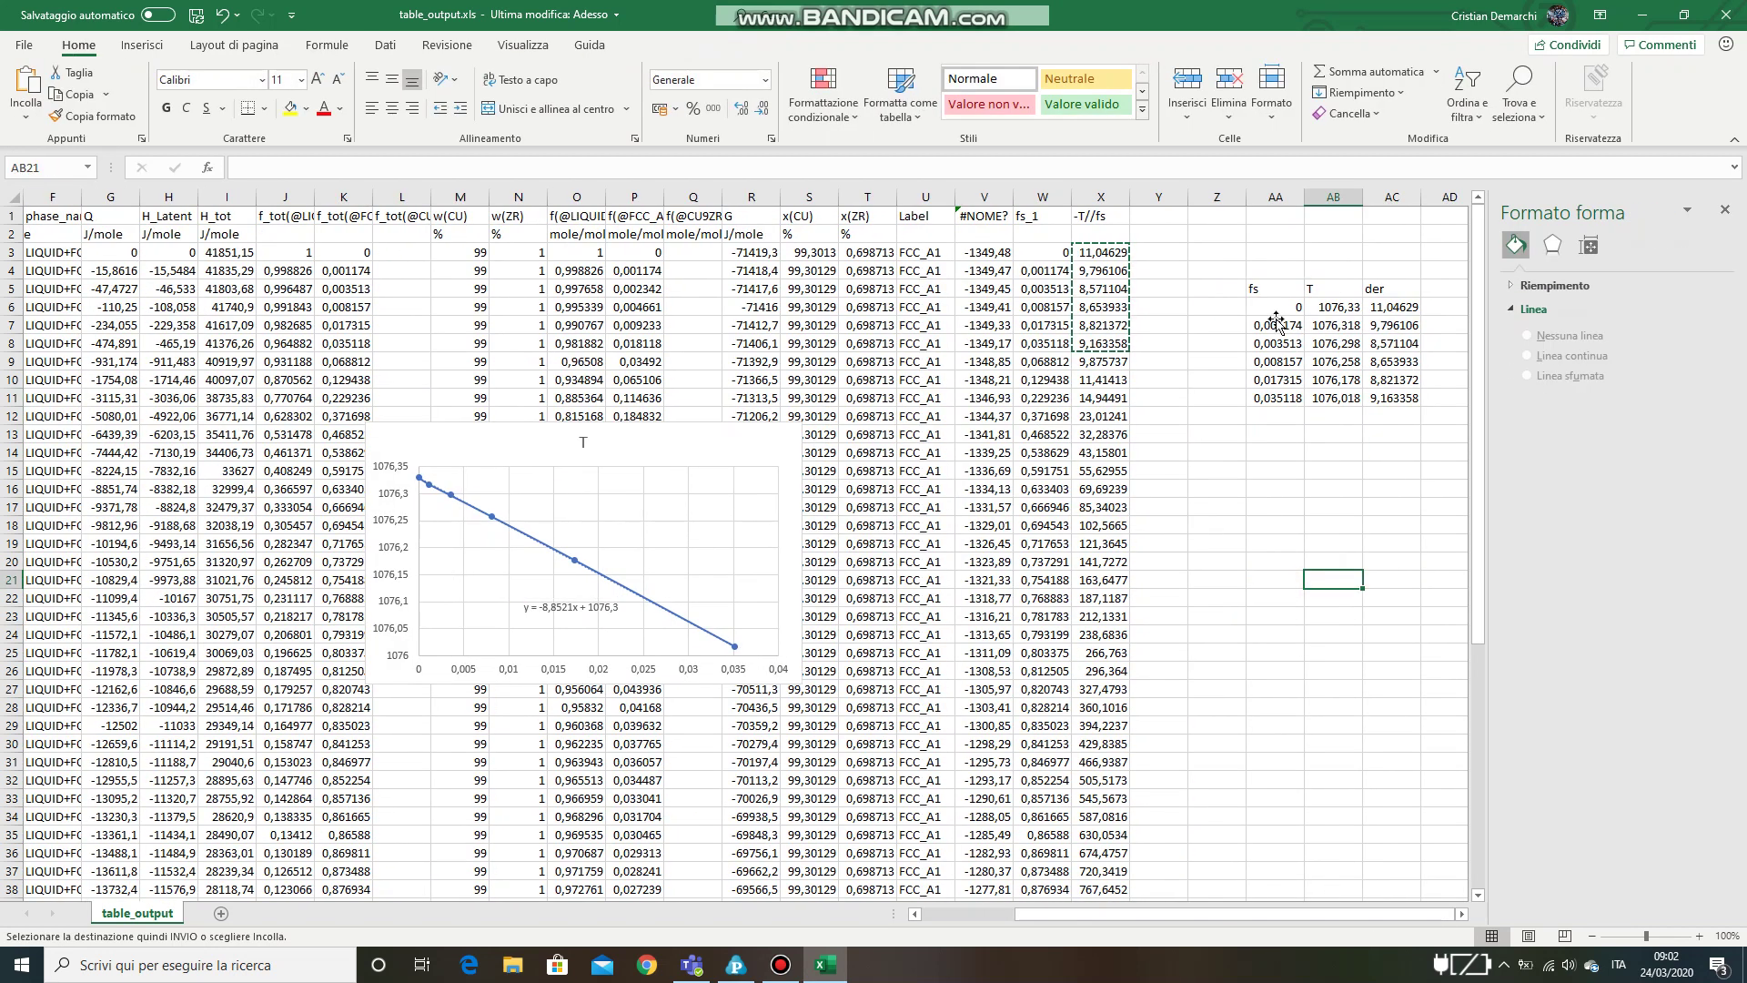
pyautogui.moveTo(1271, 289); pyautogui.dragTo(1280, 393)
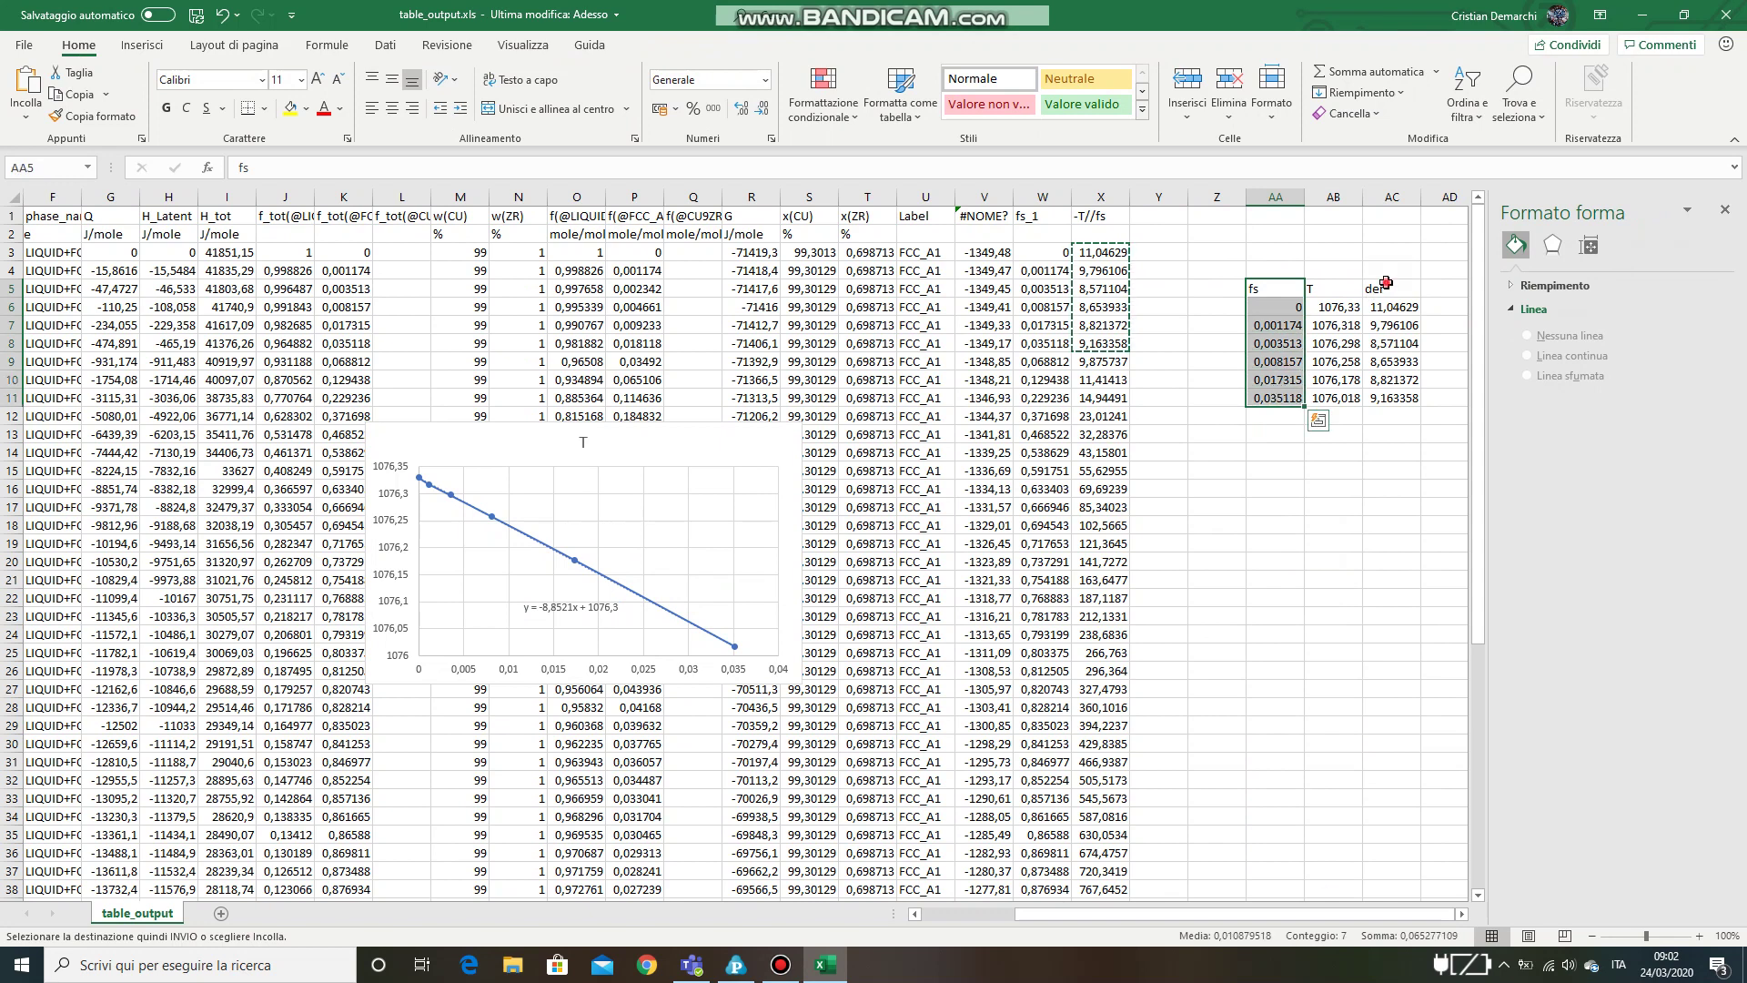
pyautogui.moveTo(1379, 289); pyautogui.dragTo(1396, 398)
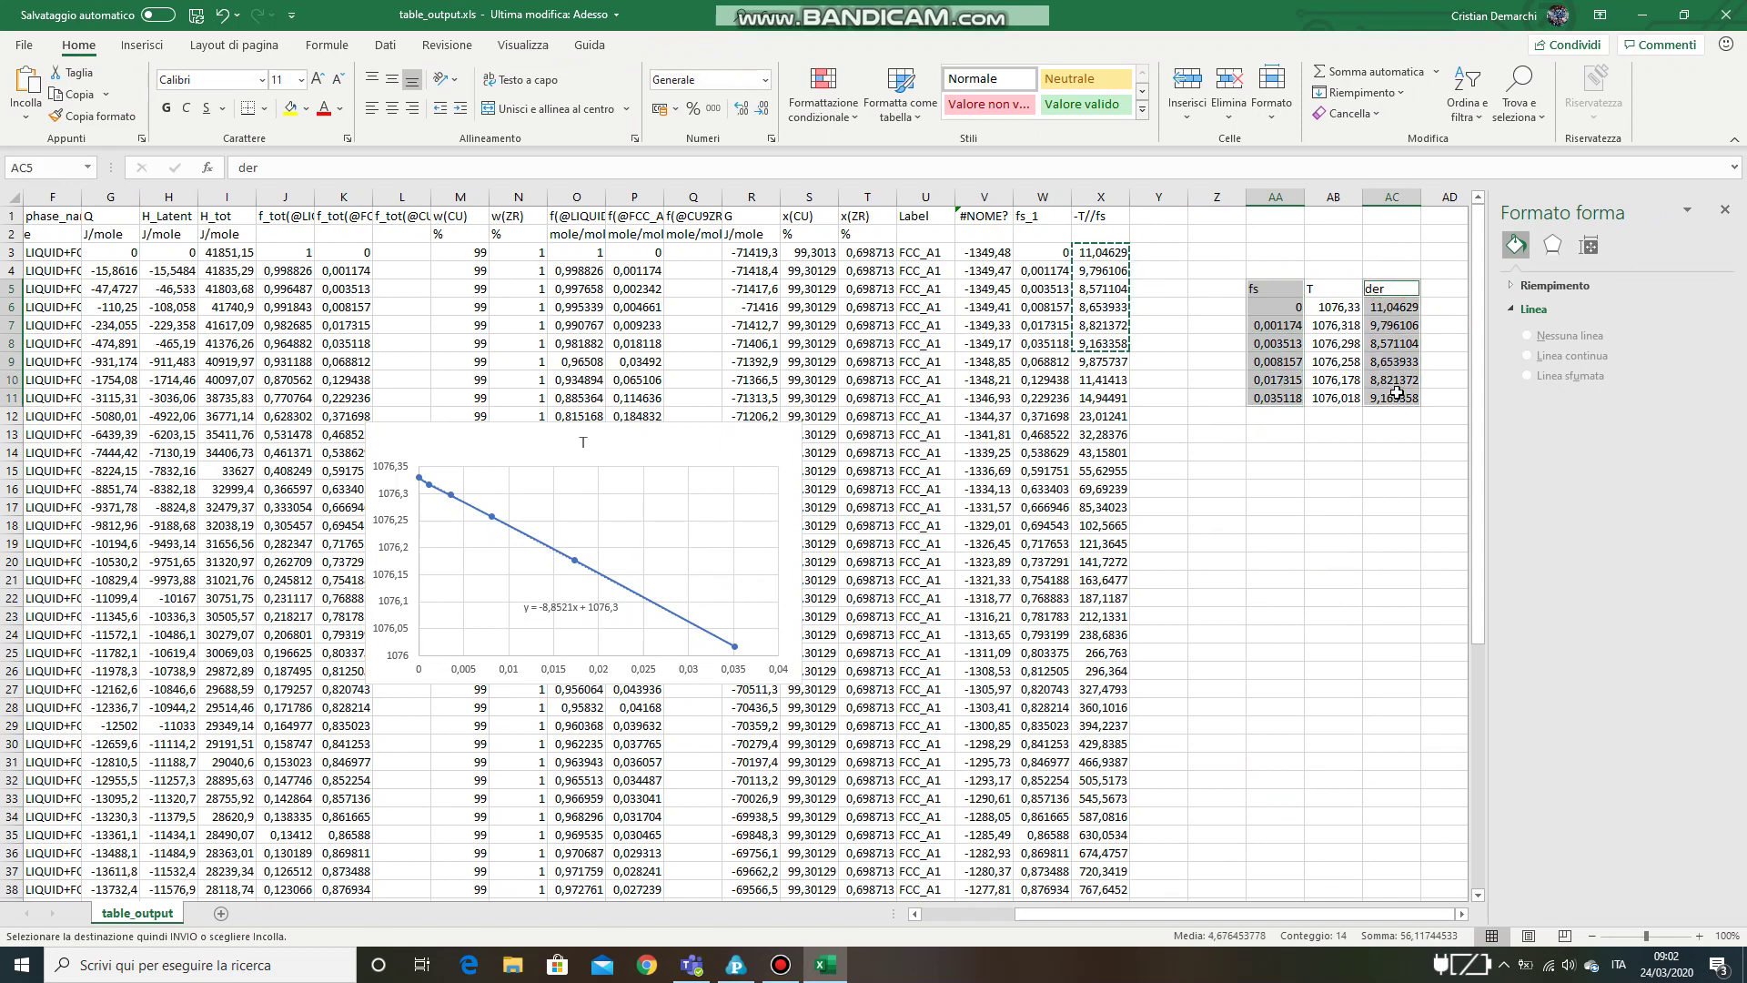
pyautogui.click(142, 45)
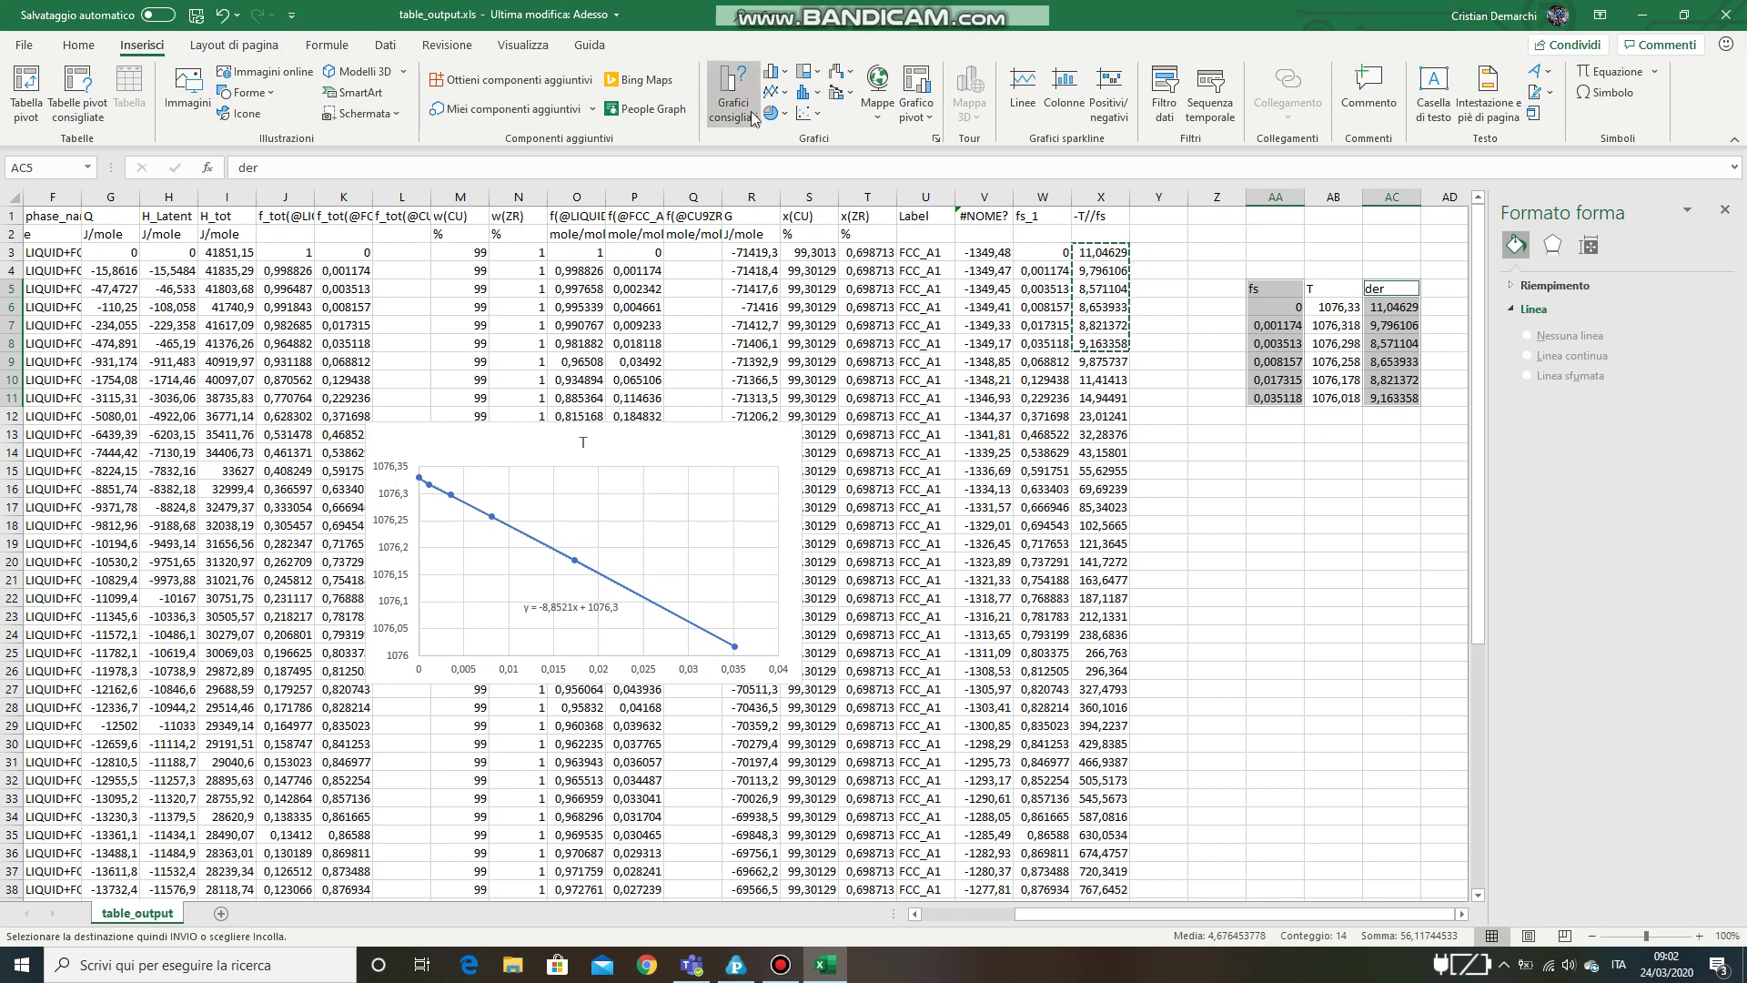
pyautogui.click(804, 111)
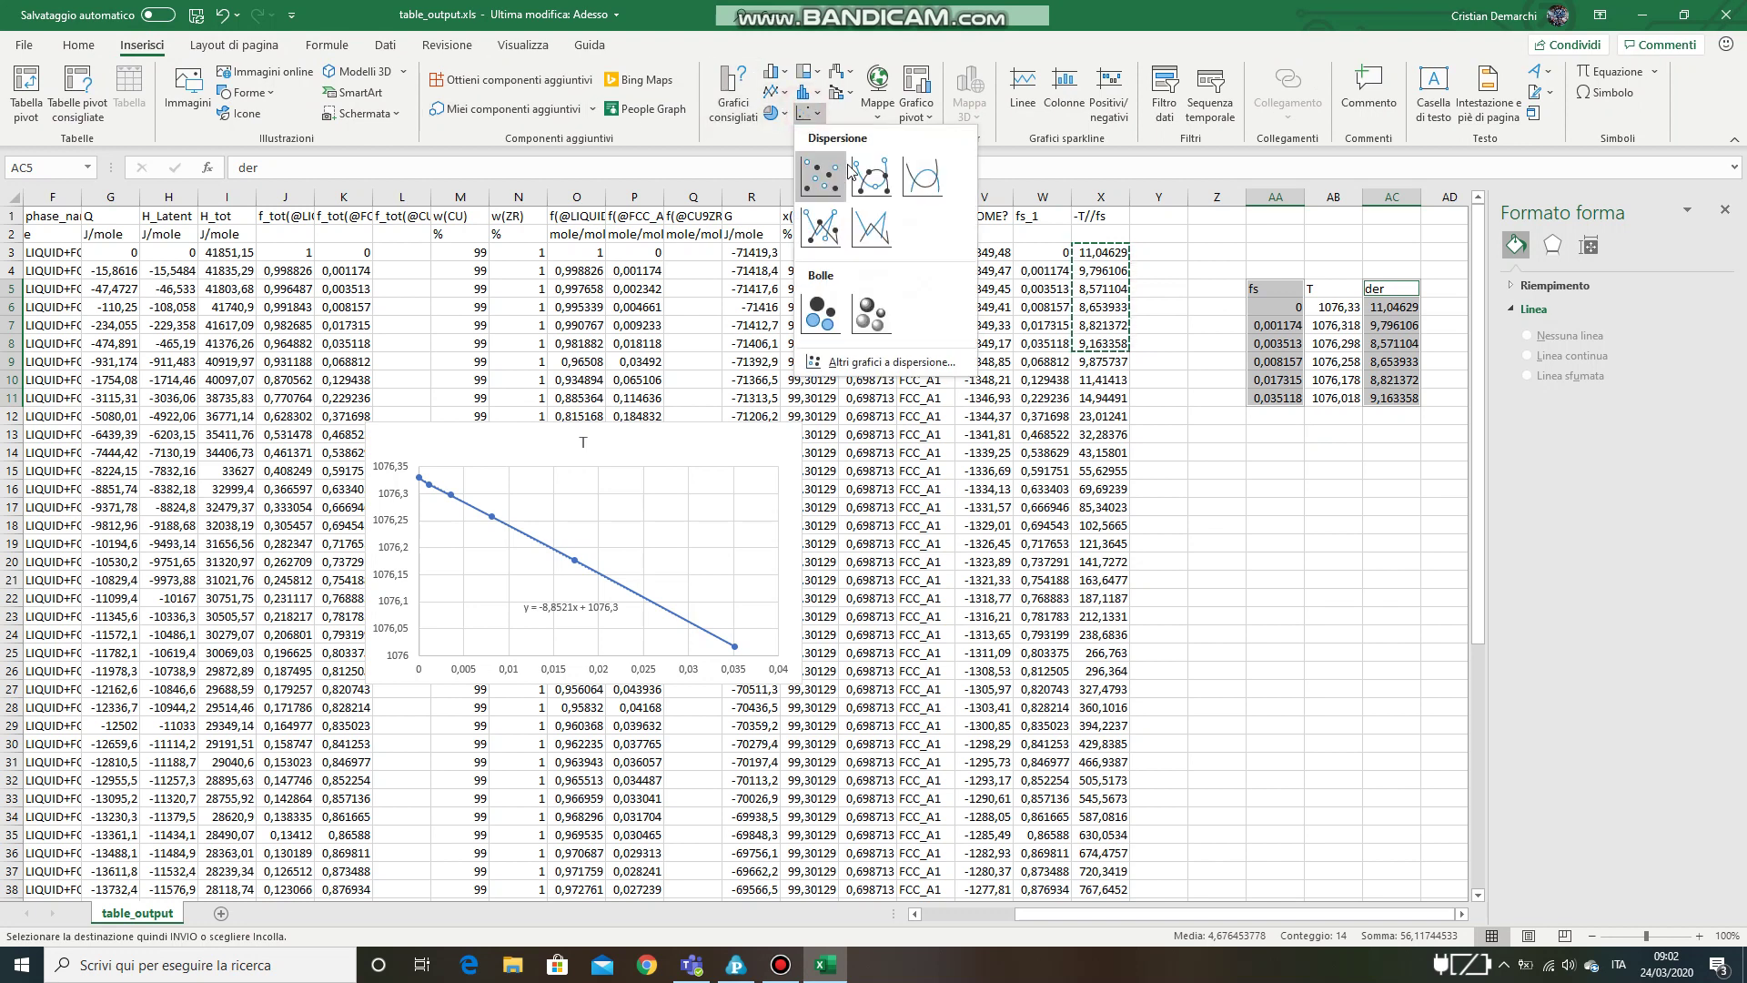
pyautogui.click(855, 175)
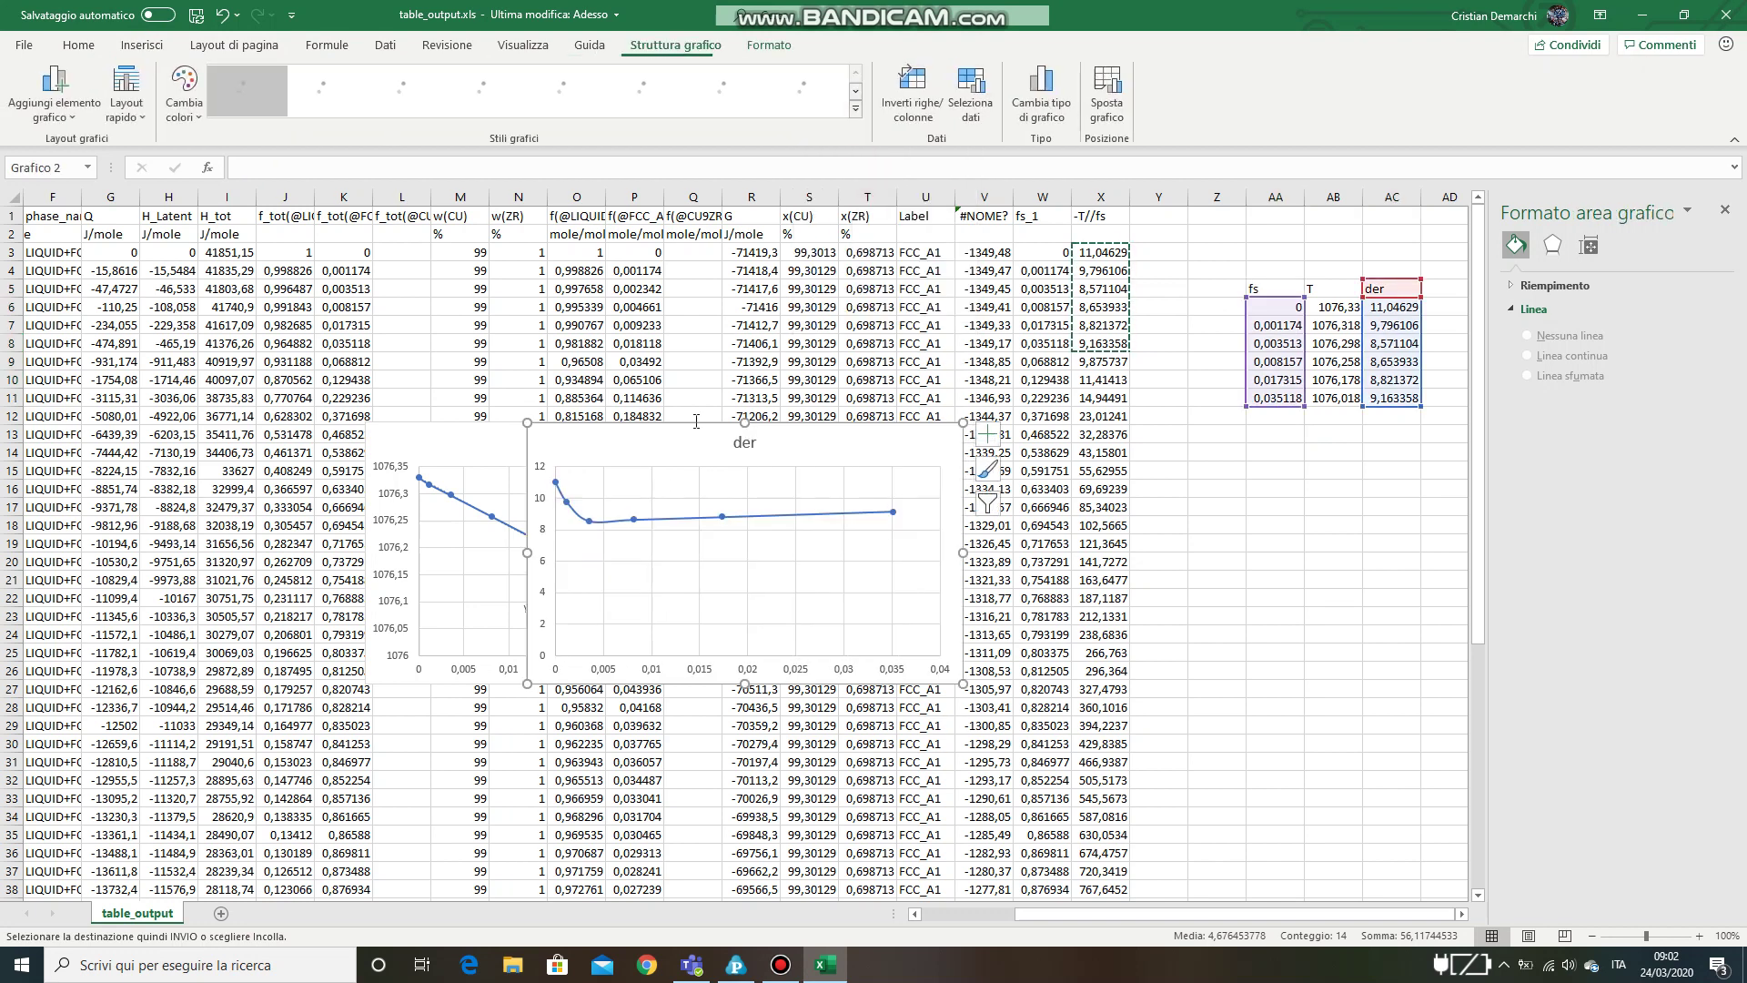
# Add a linear trendline to the der series and display its equation on the chart.
pyautogui.click(674, 517)
pyautogui.rightClick(674, 516)
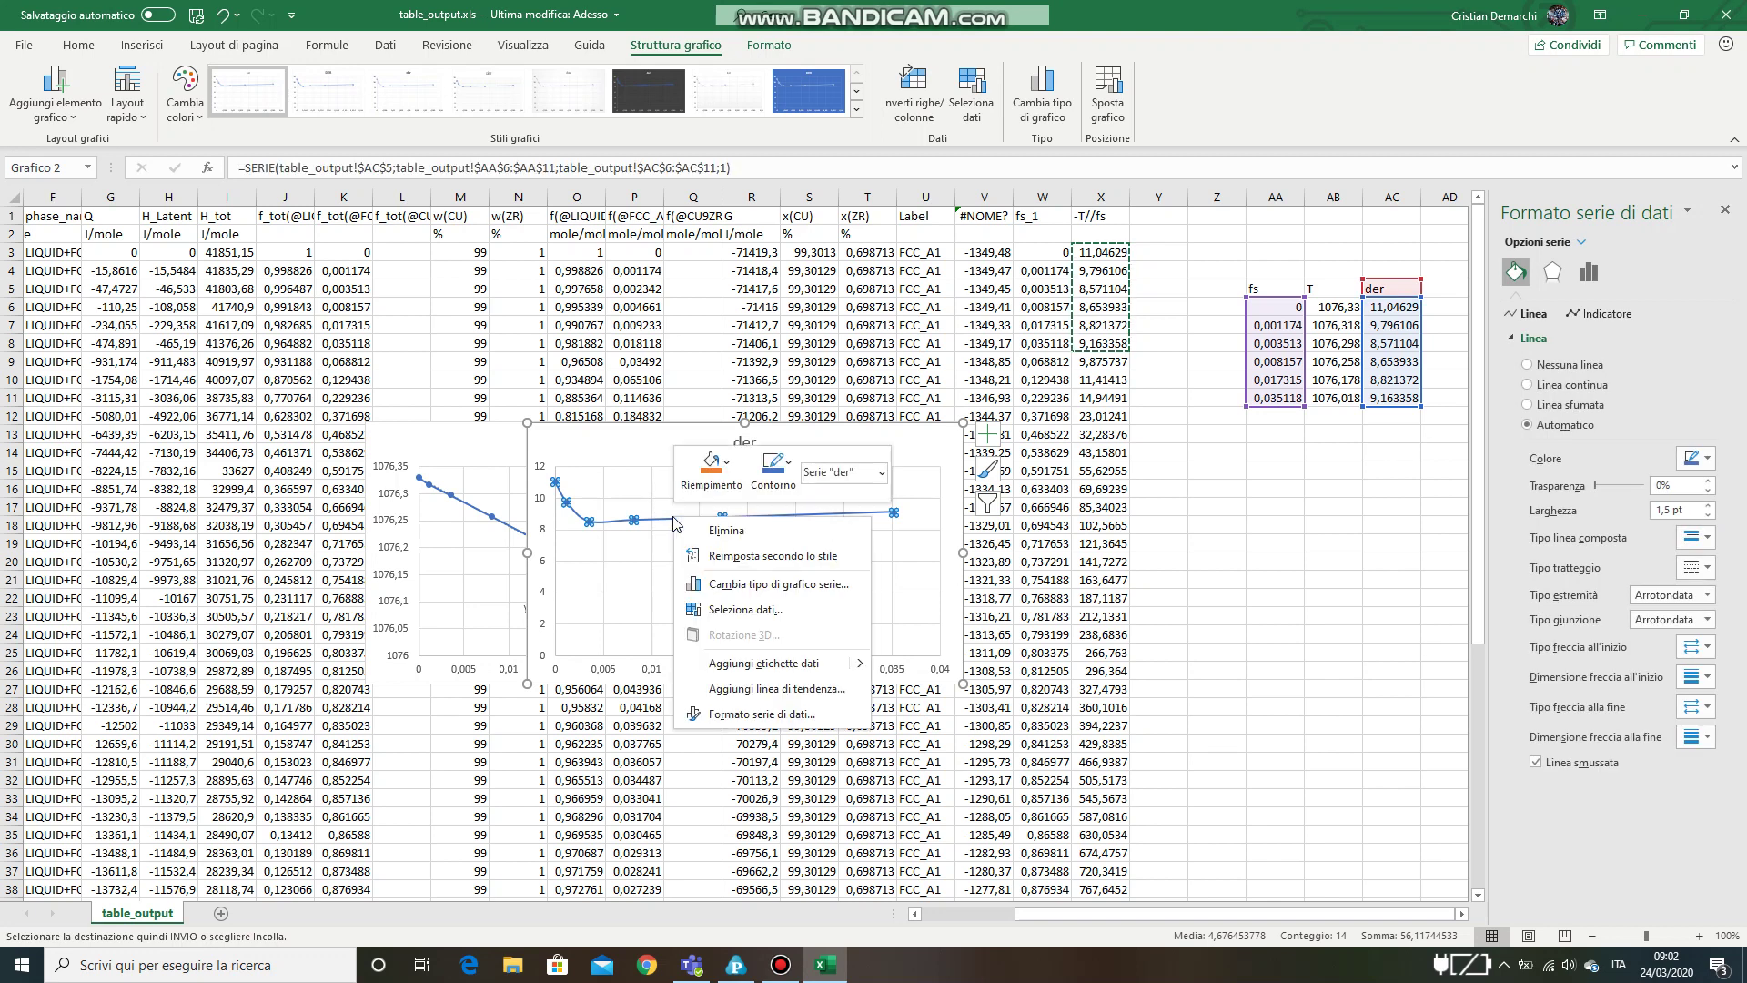
pyautogui.click(715, 675)
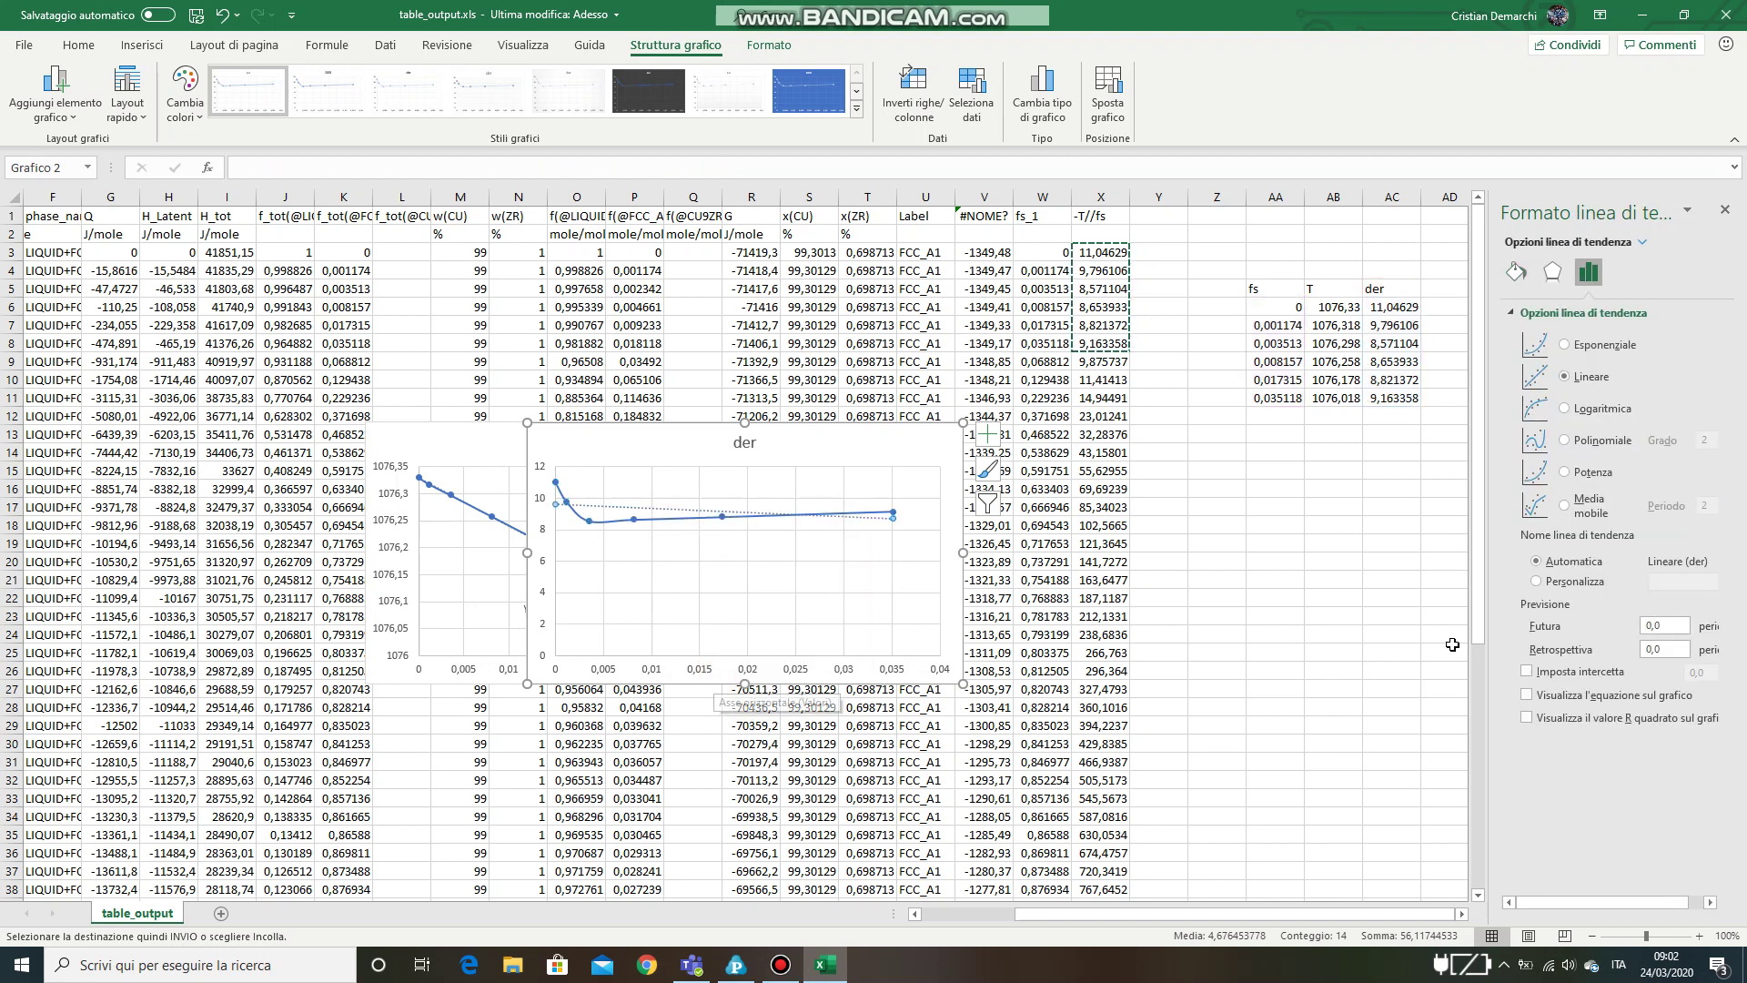
pyautogui.click(1528, 695)
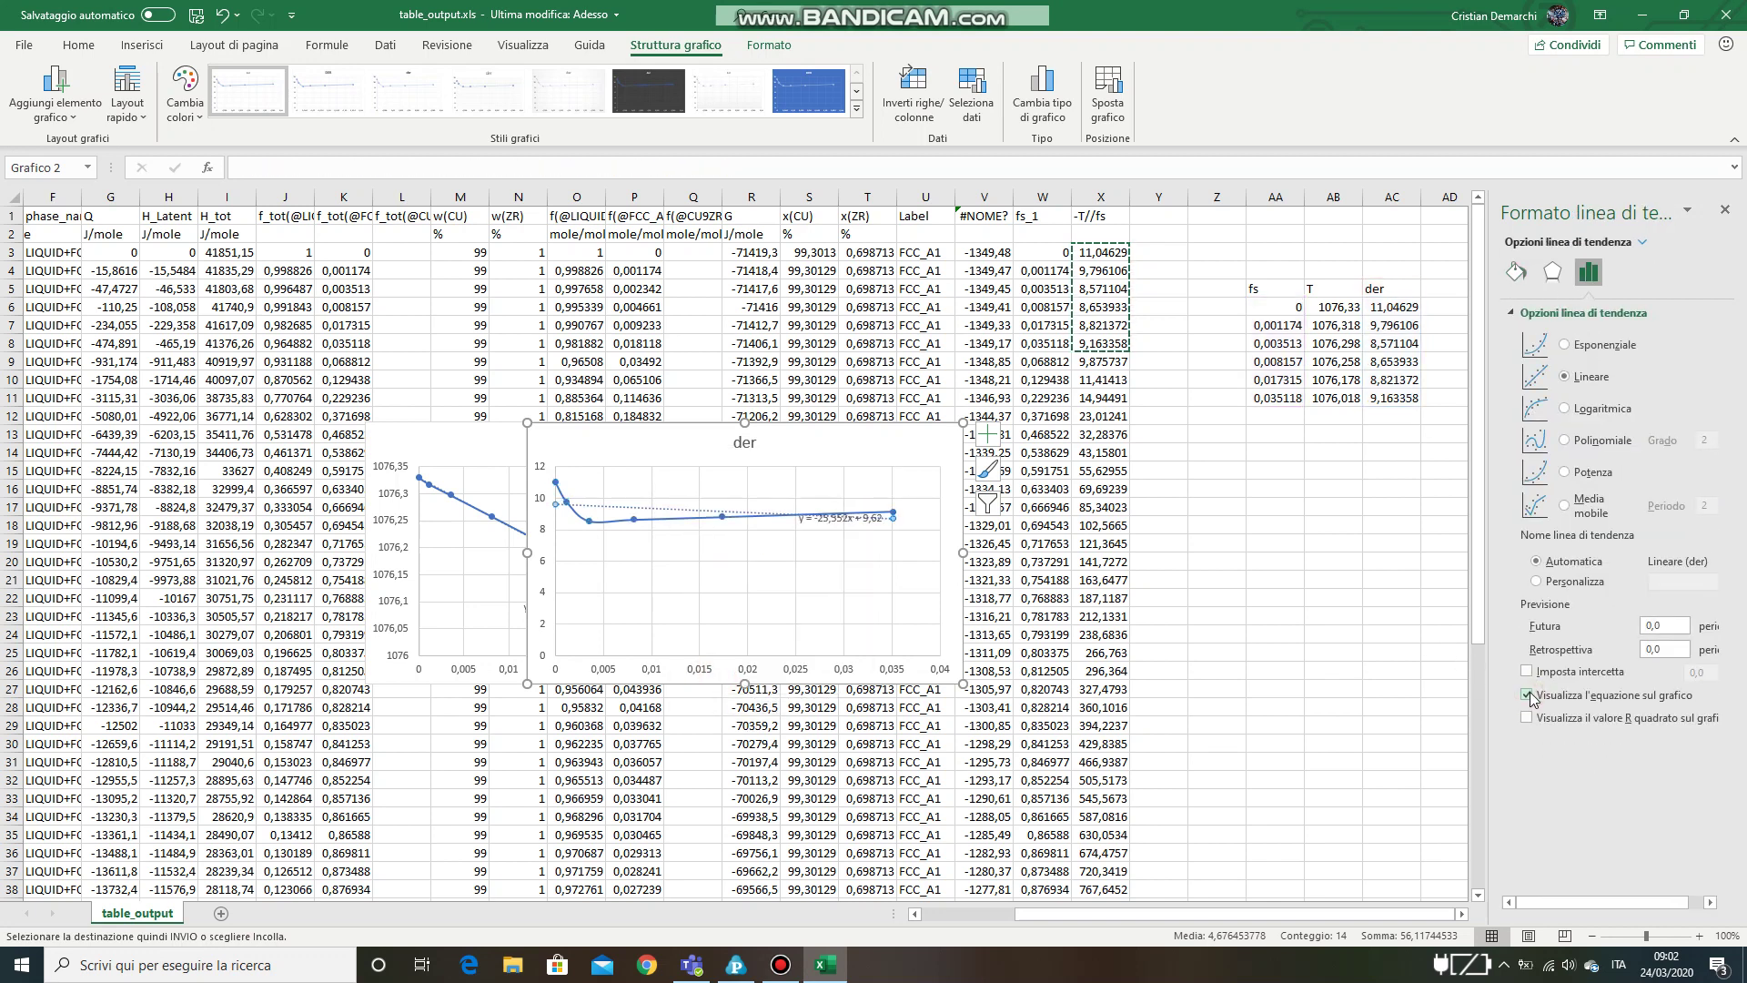
# Move the trendline equation label on the der chart to the clear area just below the curve.
pyautogui.click(847, 526)
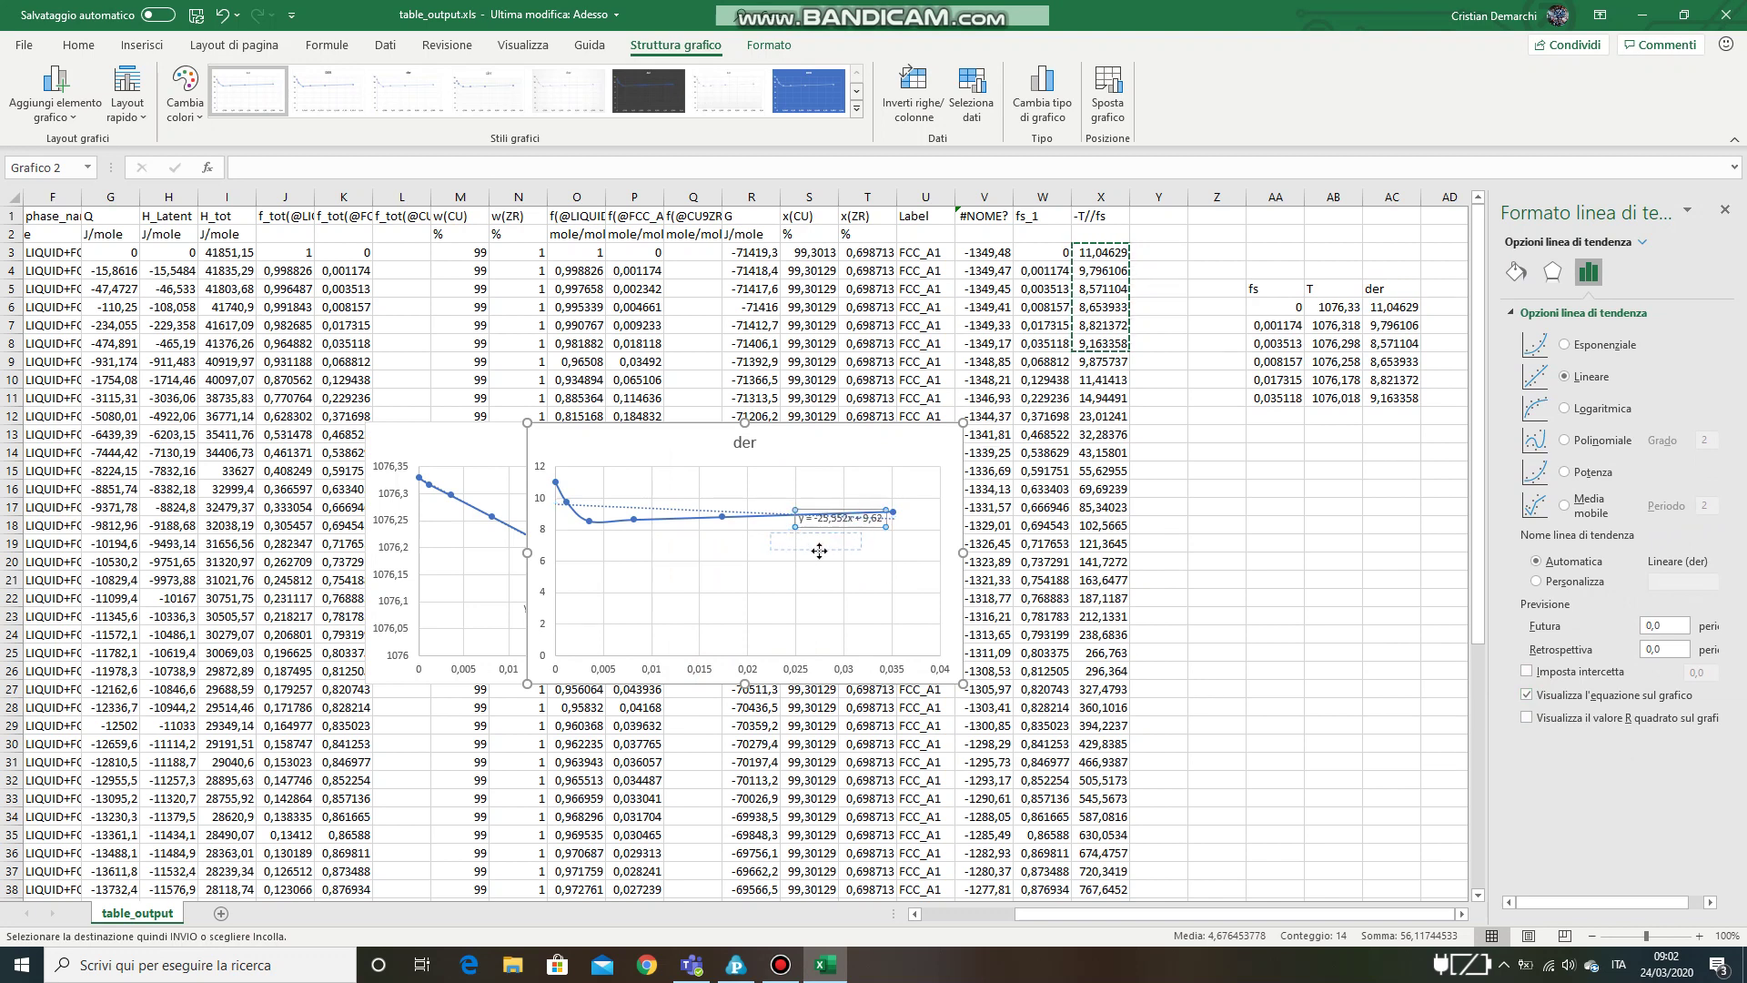
pyautogui.moveTo(819, 560); pyautogui.dragTo(819, 559)
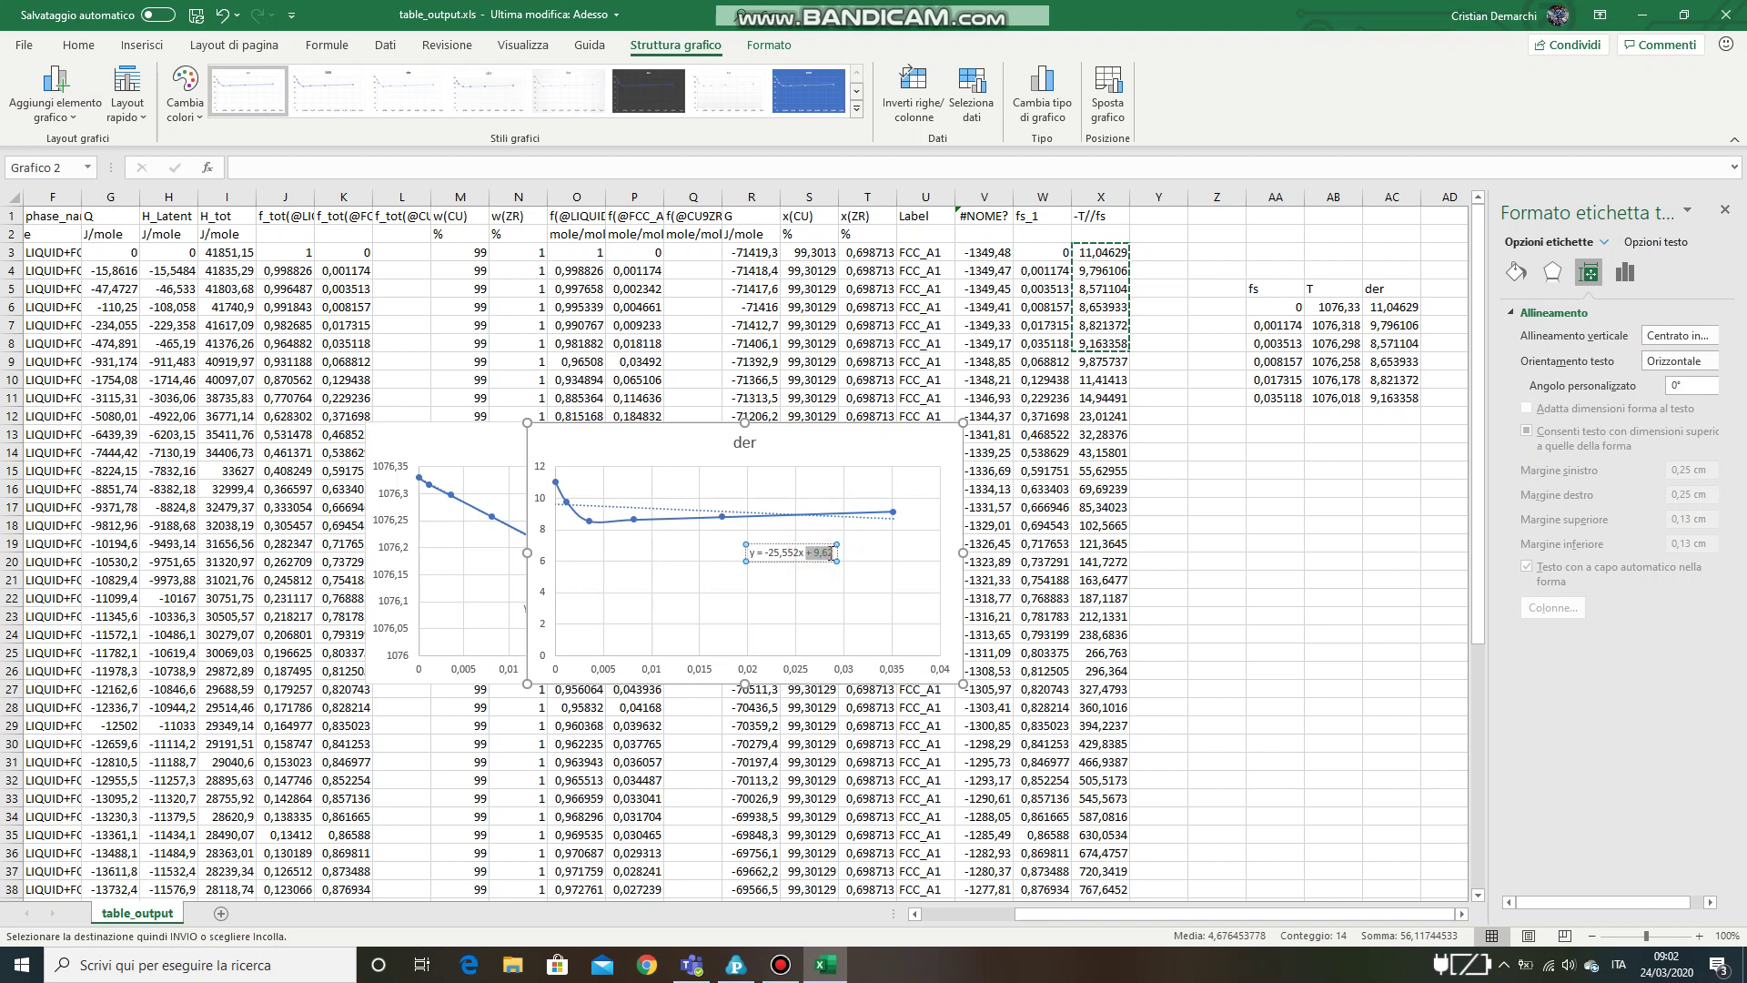
pyautogui.click(829, 553)
# Reposition the der chart so it partly overlaps the upper part of the T chart and leaves the -T//fs column uncovered.
pyautogui.moveTo(703, 451); pyautogui.dragTo(672, 524)
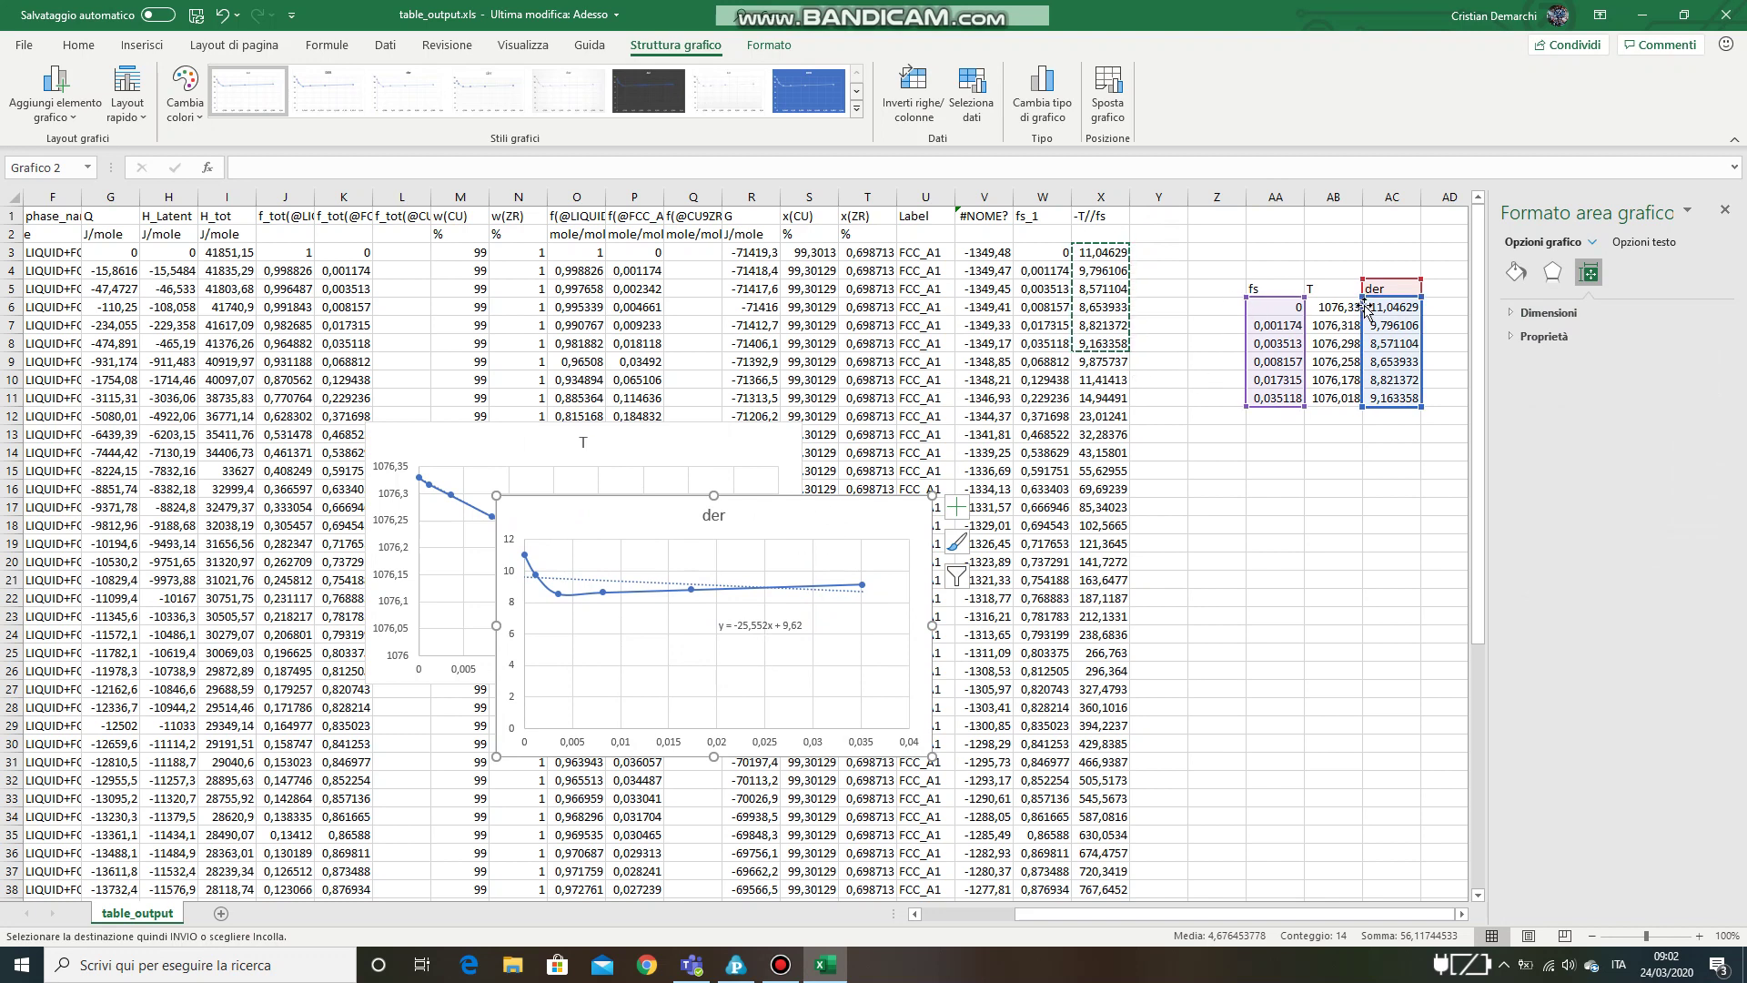
pyautogui.moveTo(860, 521); pyautogui.dragTo(1134, 456)
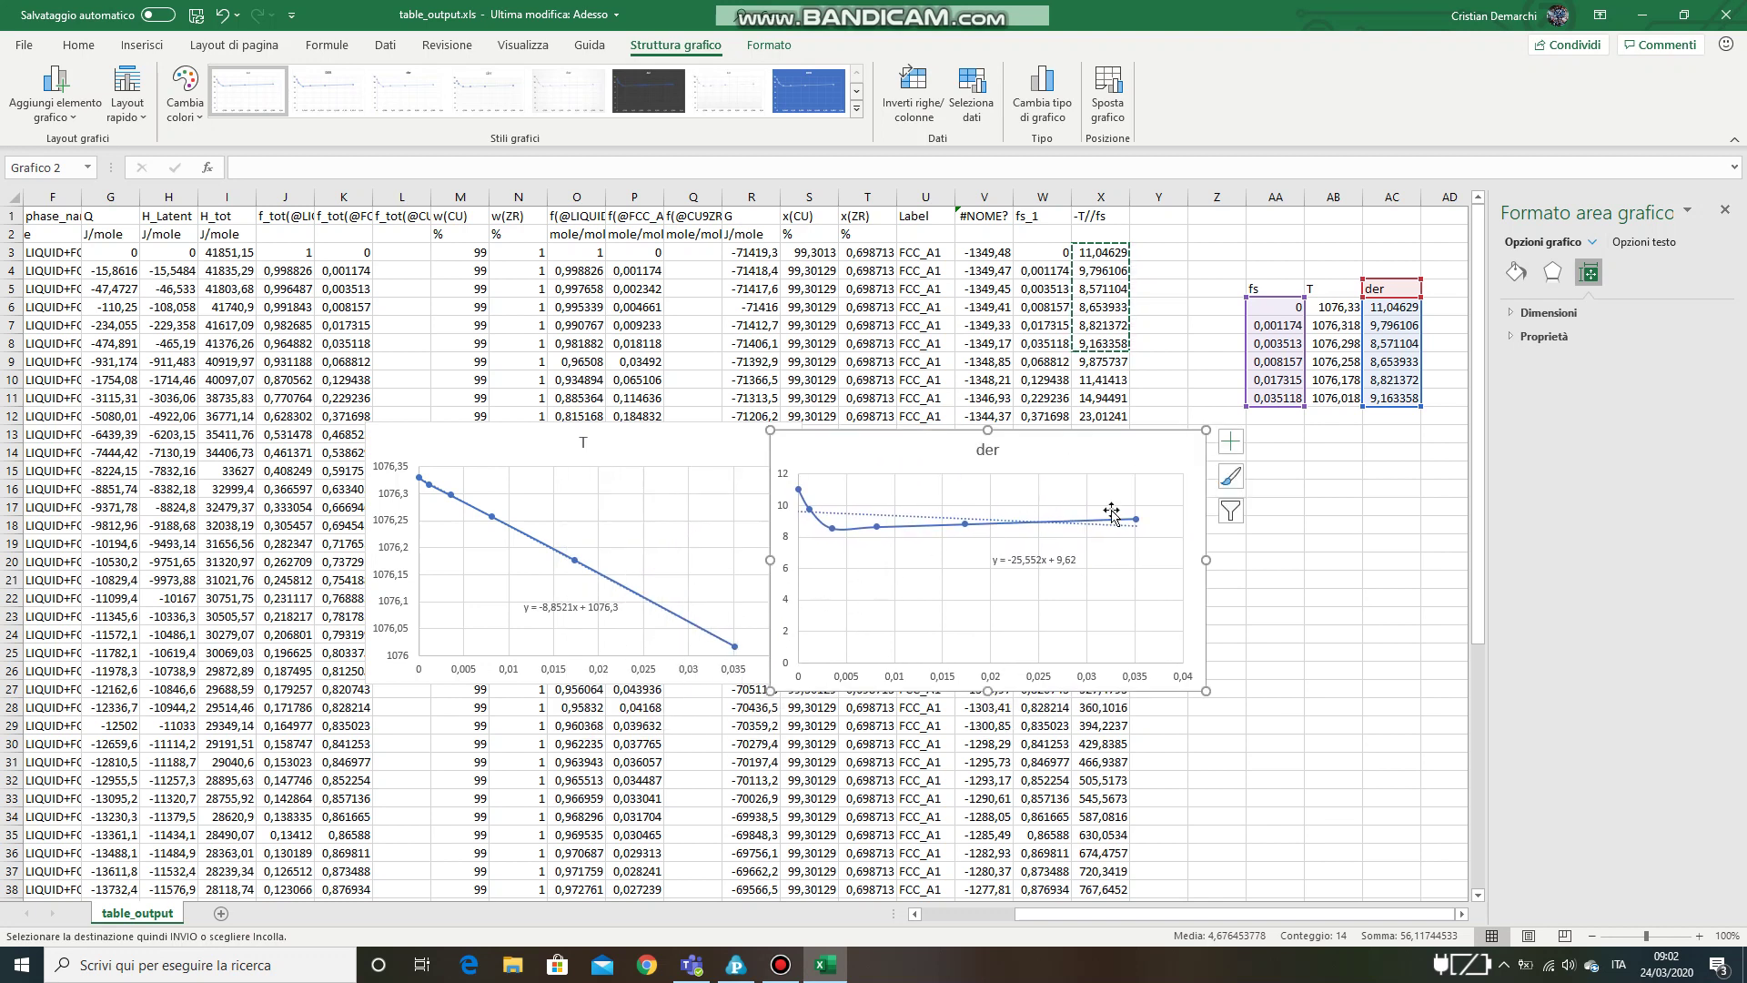
pyautogui.click(1312, 544)
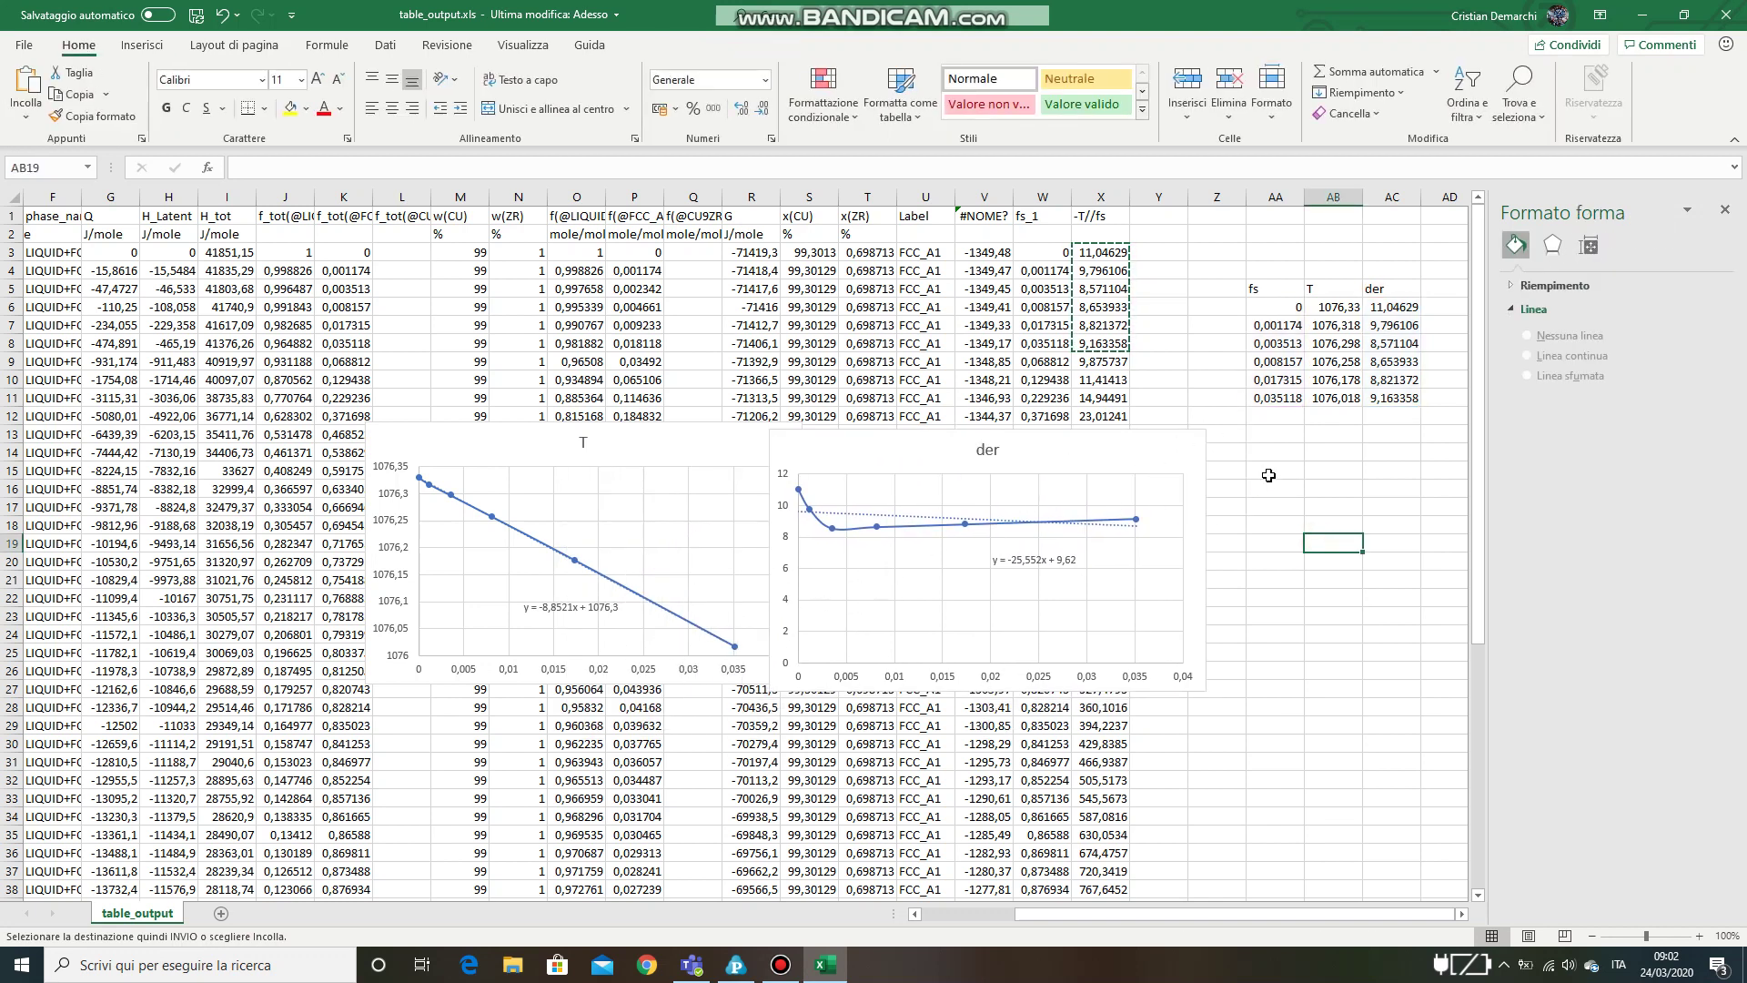
pyautogui.moveTo(1074, 460); pyautogui.dragTo(802, 355)
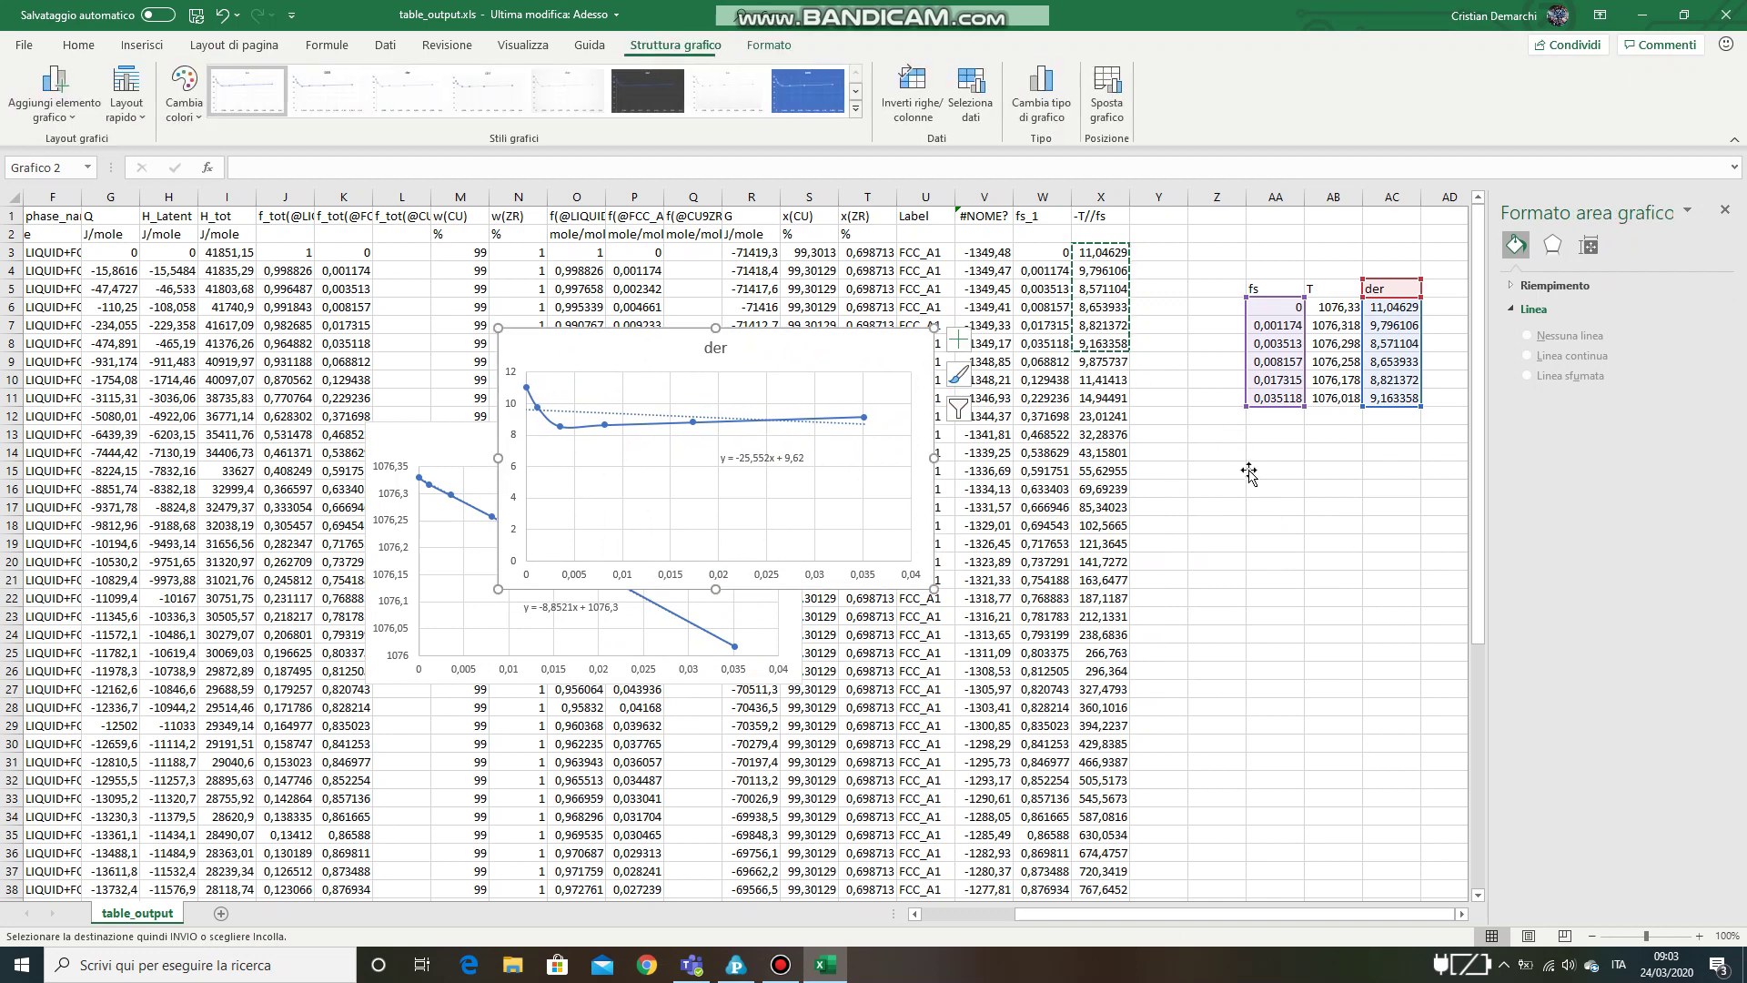
# Calculate the average of the der values AC6:AC11 in cell AA15 with the MEDIA function.
pyautogui.click(1263, 469)
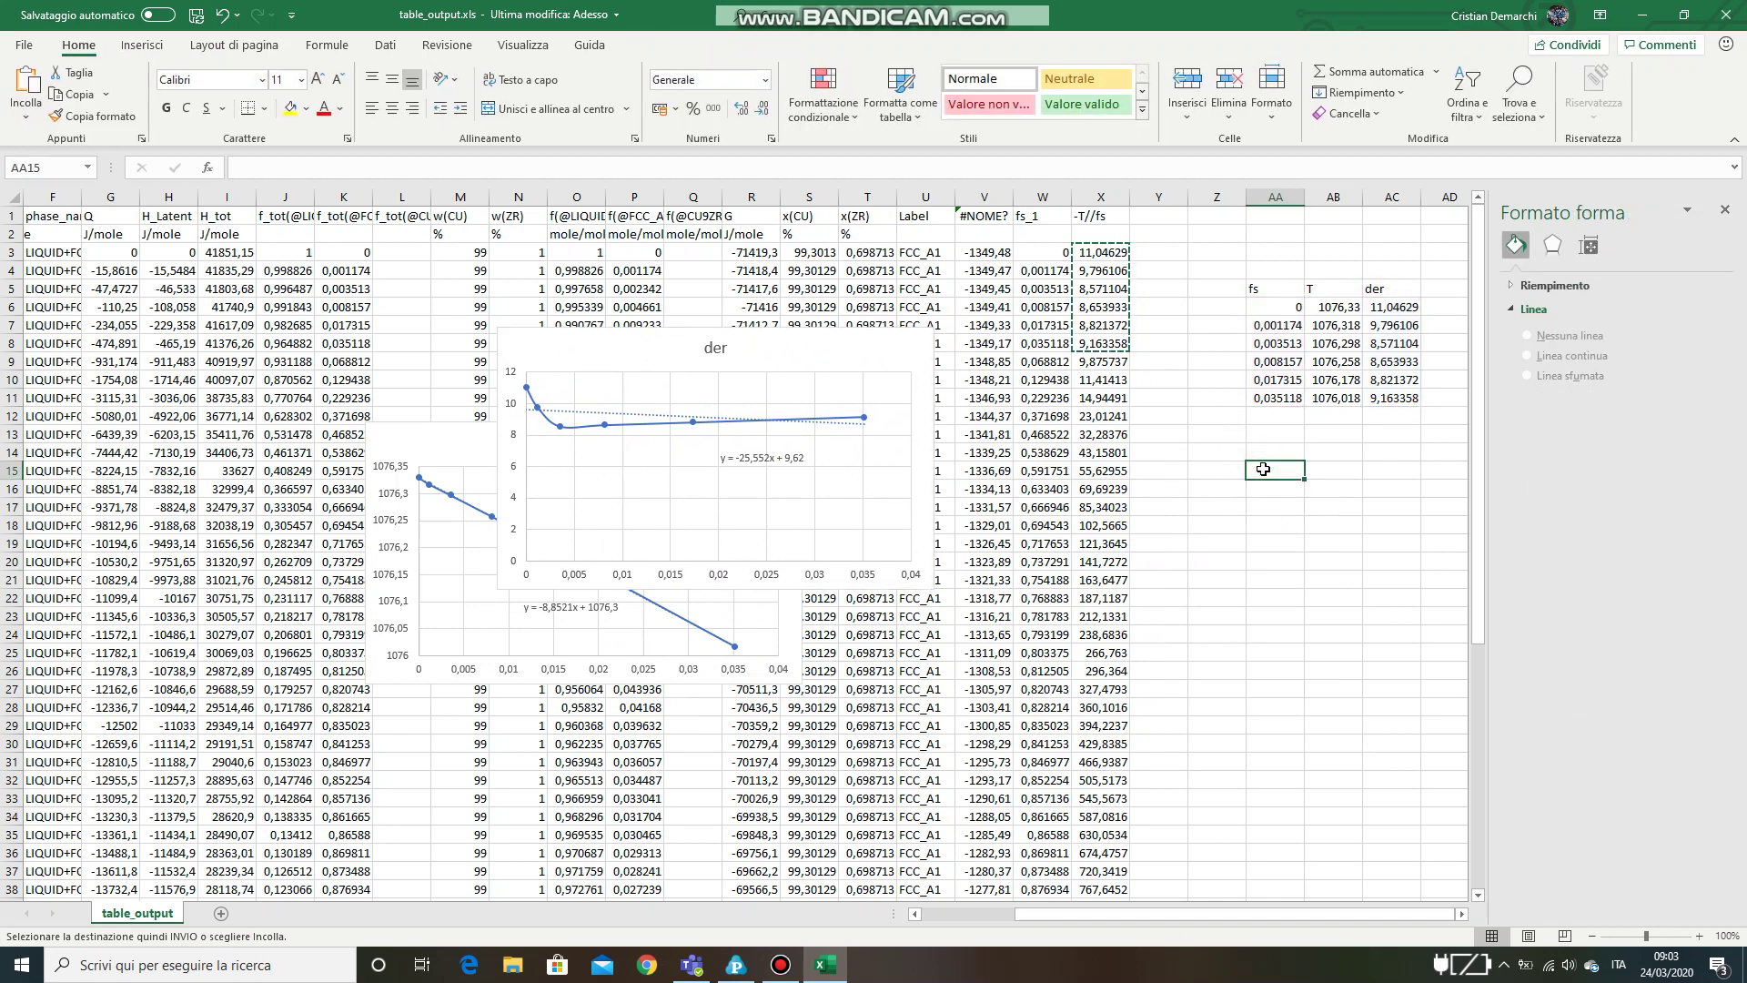
pyautogui.write('=')
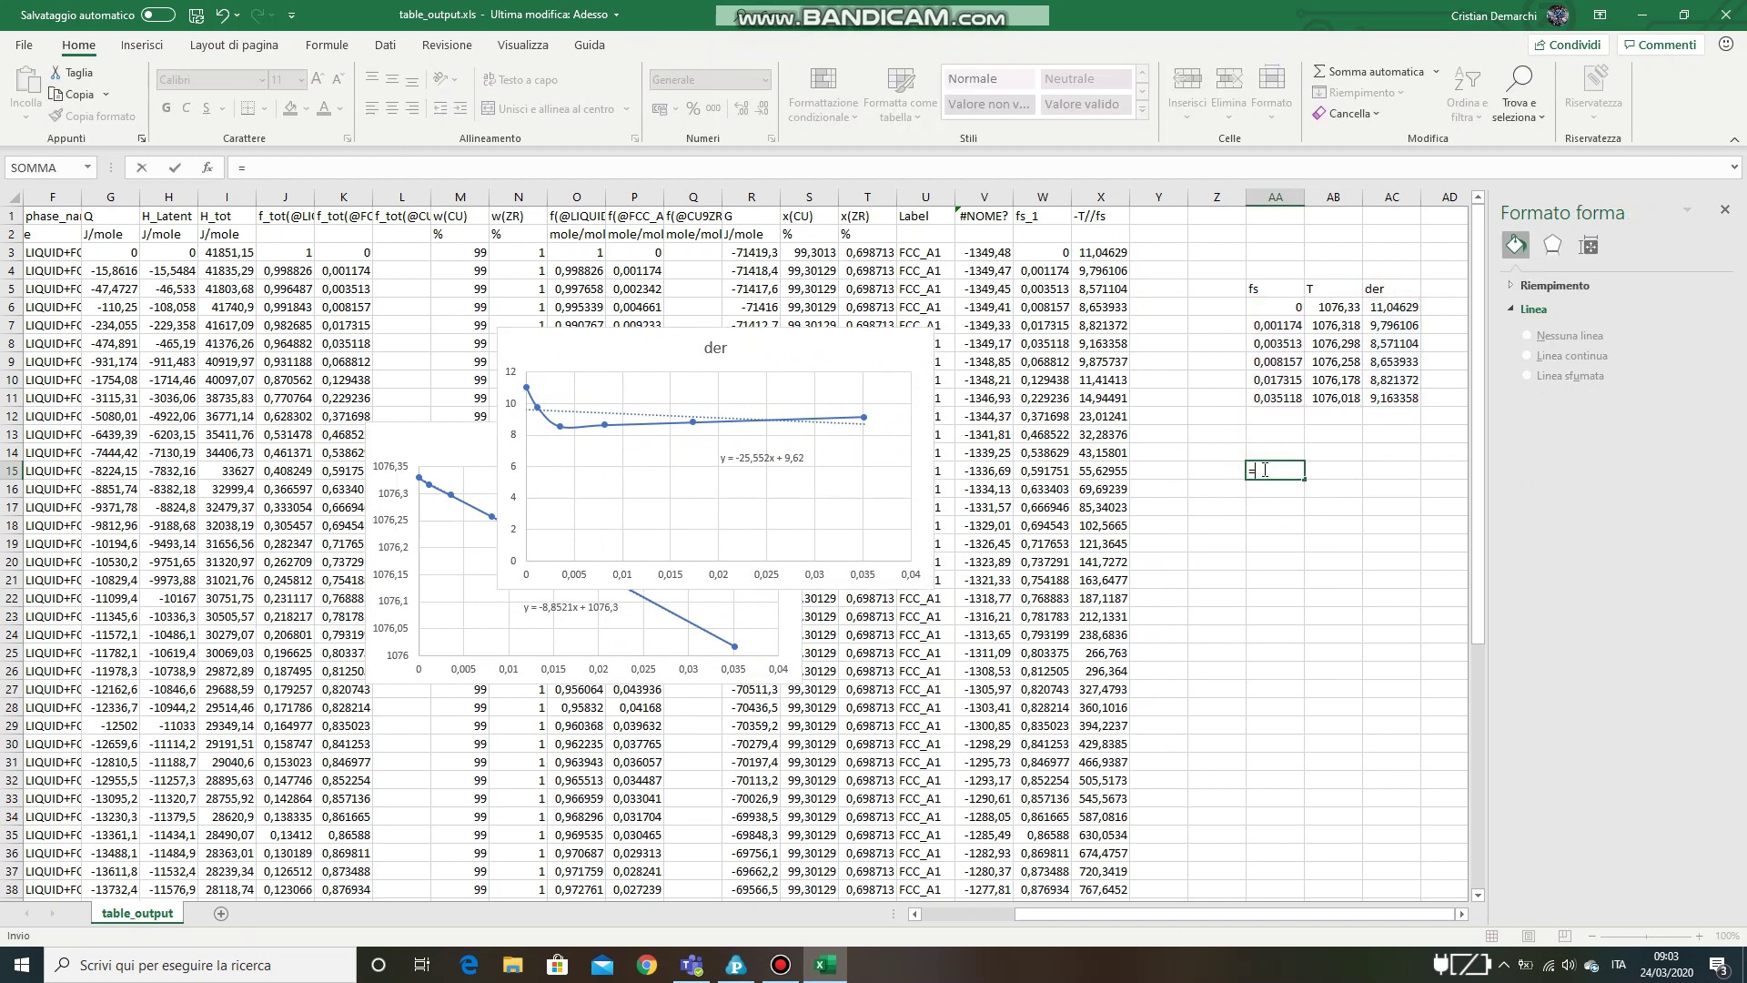
pyautogui.write('media')
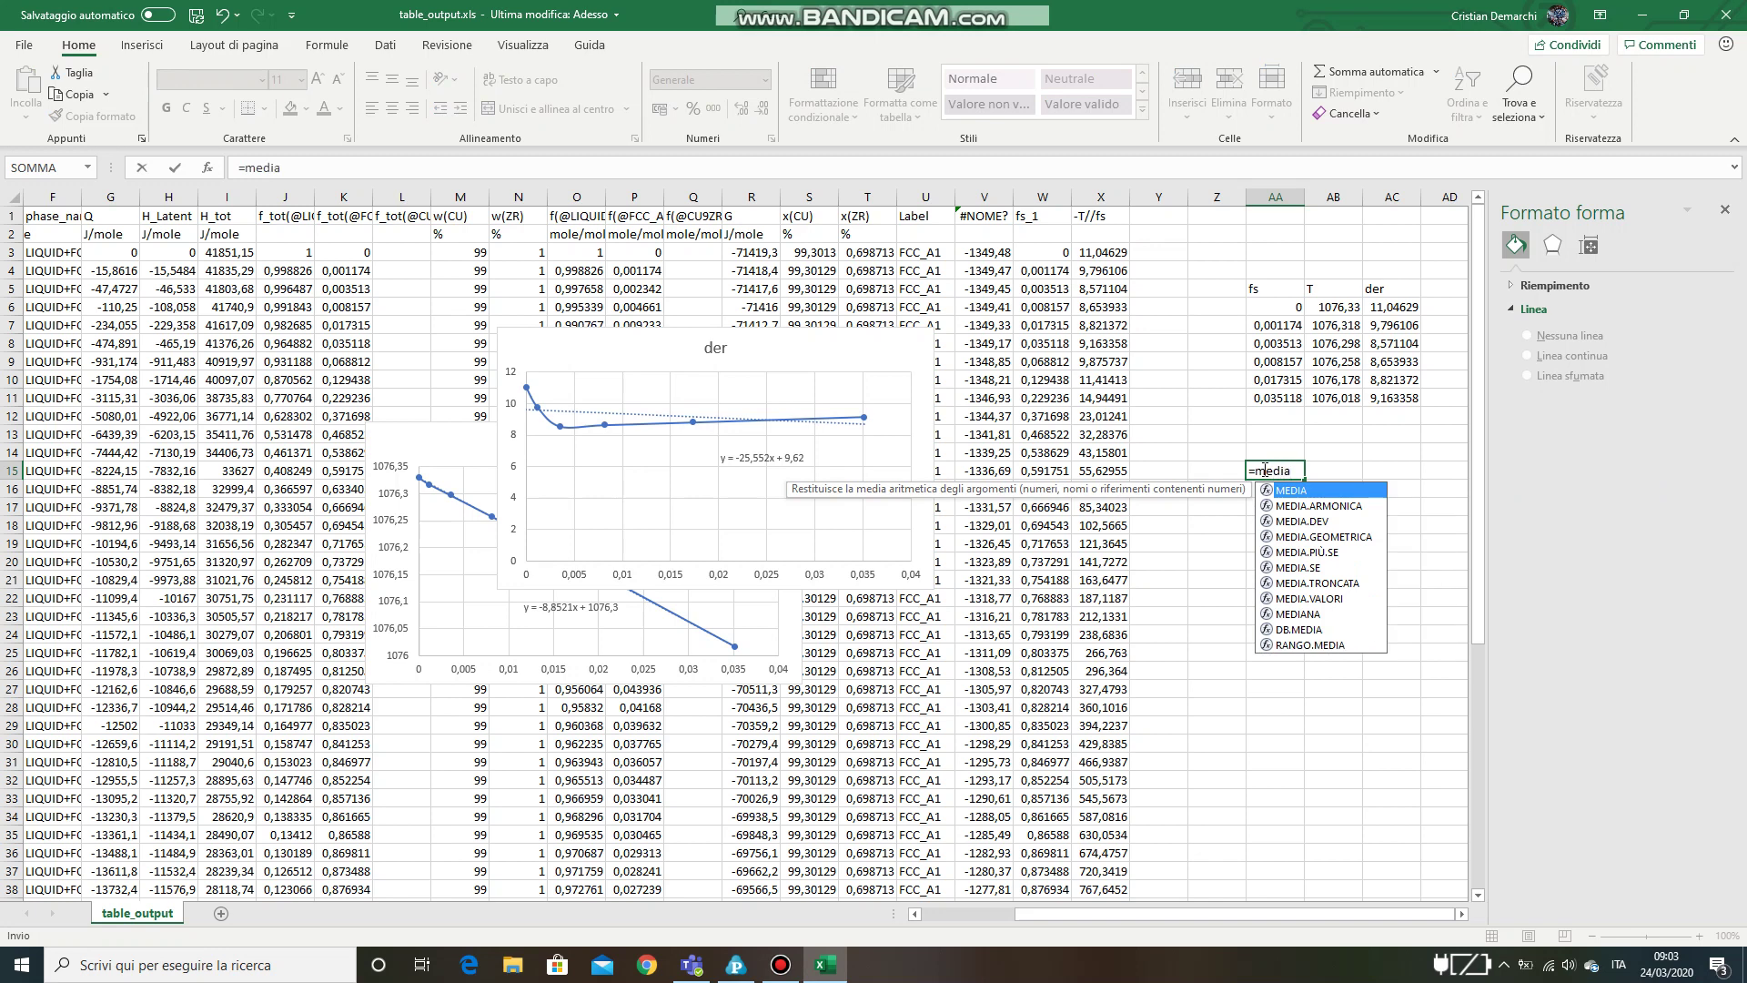
pyautogui.write('(')
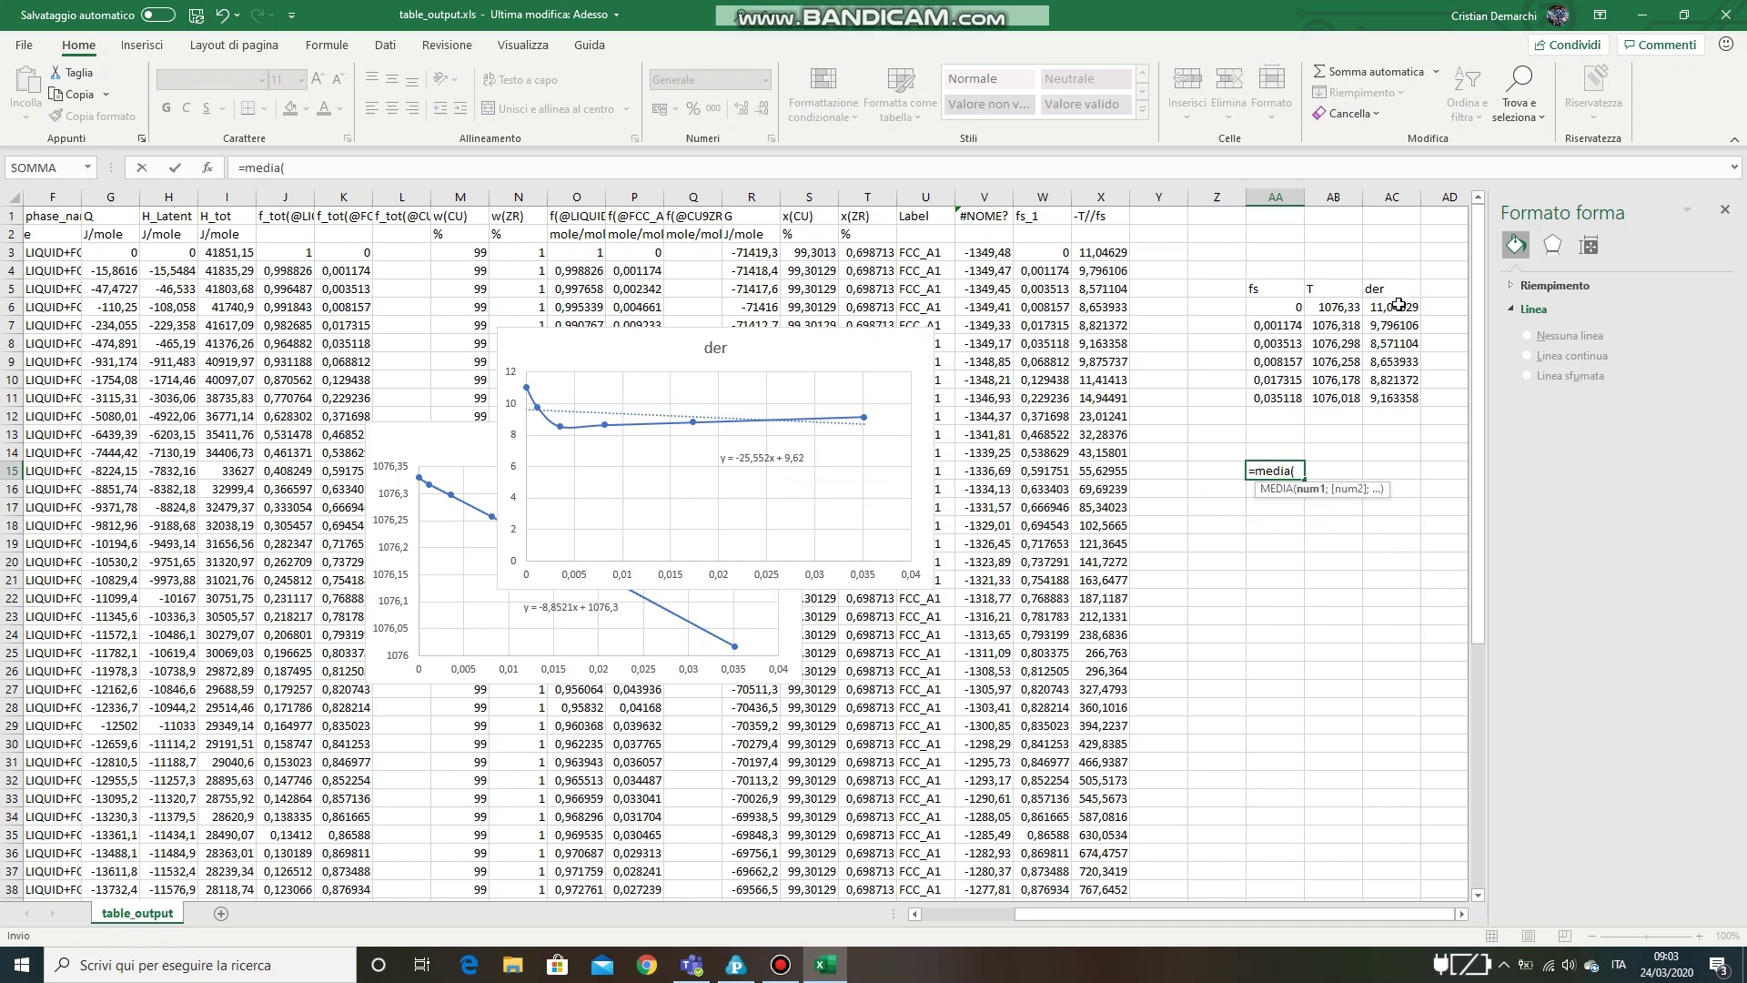
pyautogui.moveTo(1399, 306); pyautogui.dragTo(1392, 398)
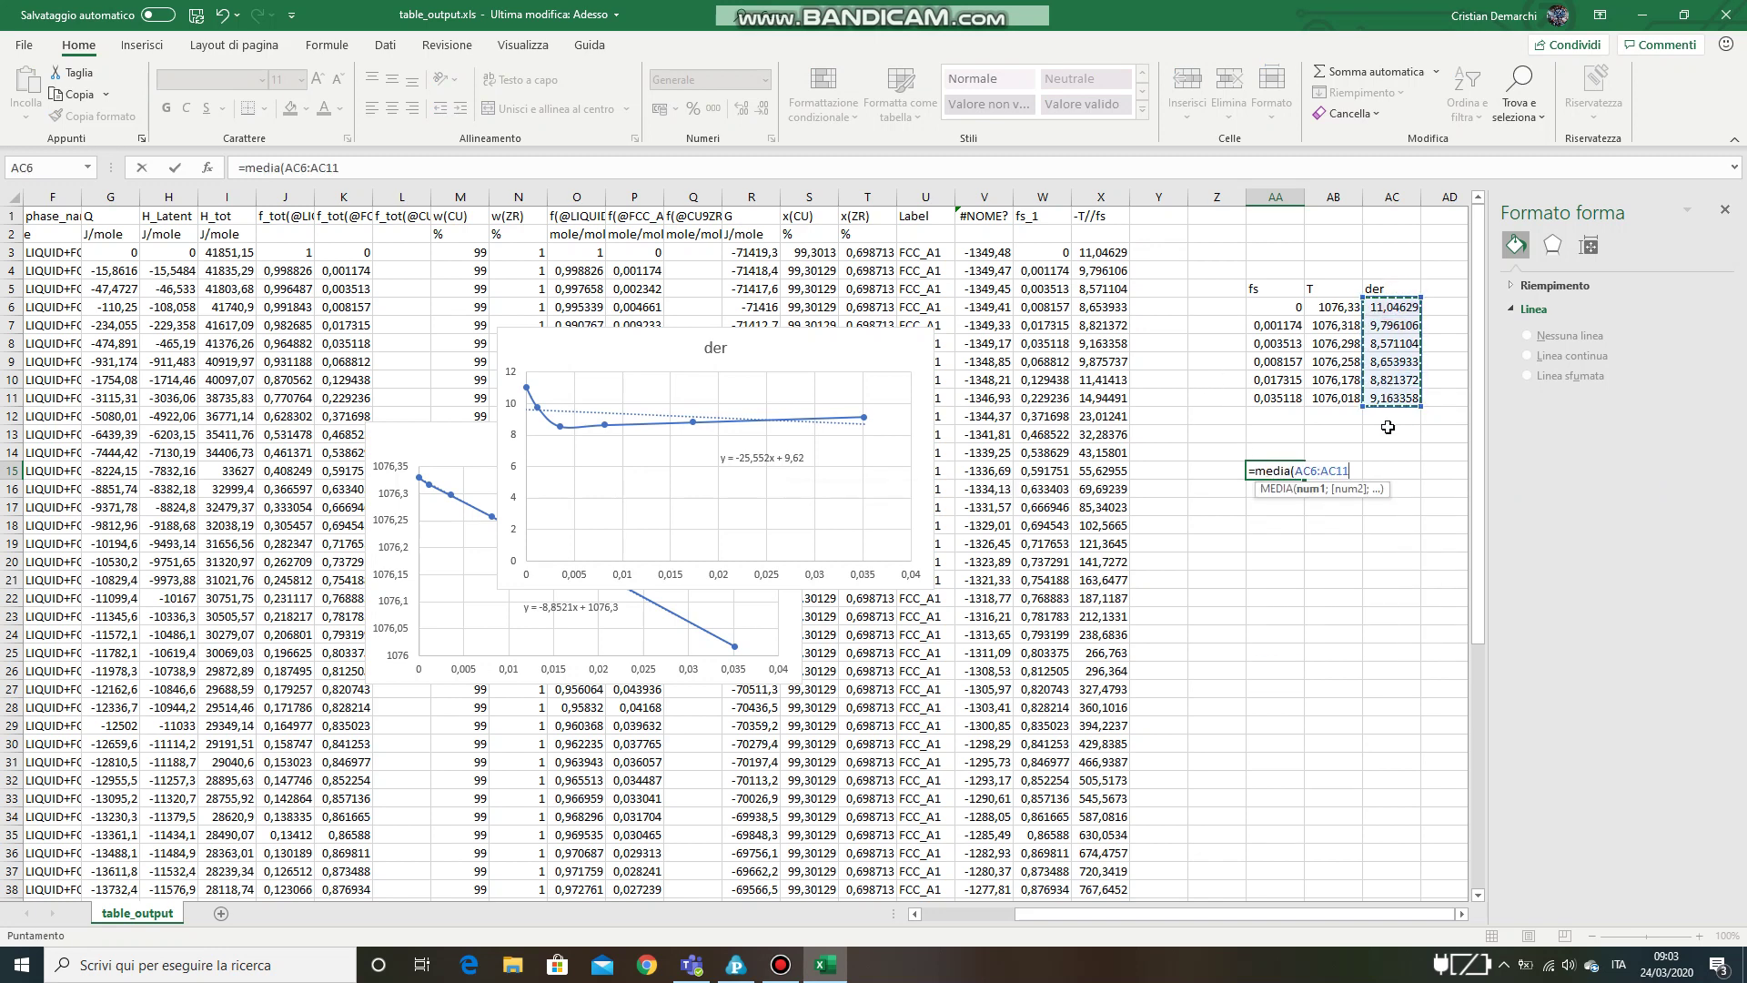
pyautogui.press('Return')
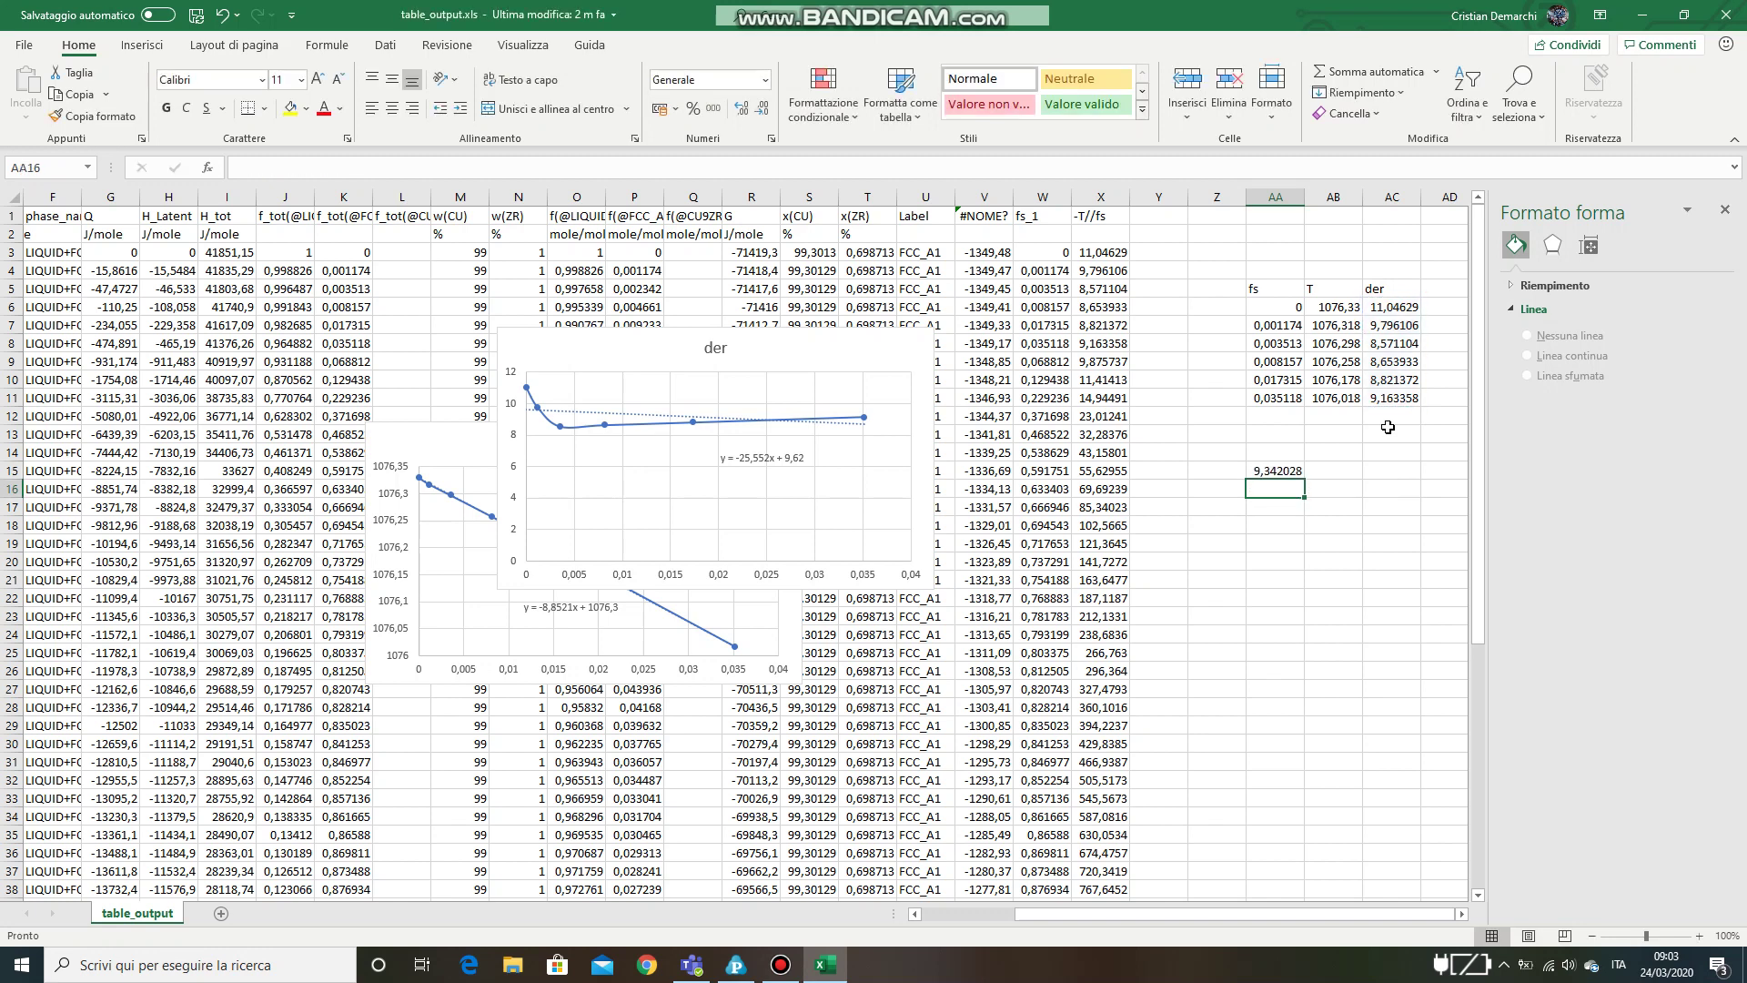
# Move the der chart up beside the fs, T and der table so that the T chart's curve is uncovered.
pyautogui.moveTo(832, 364); pyautogui.dragTo(1122, 264)
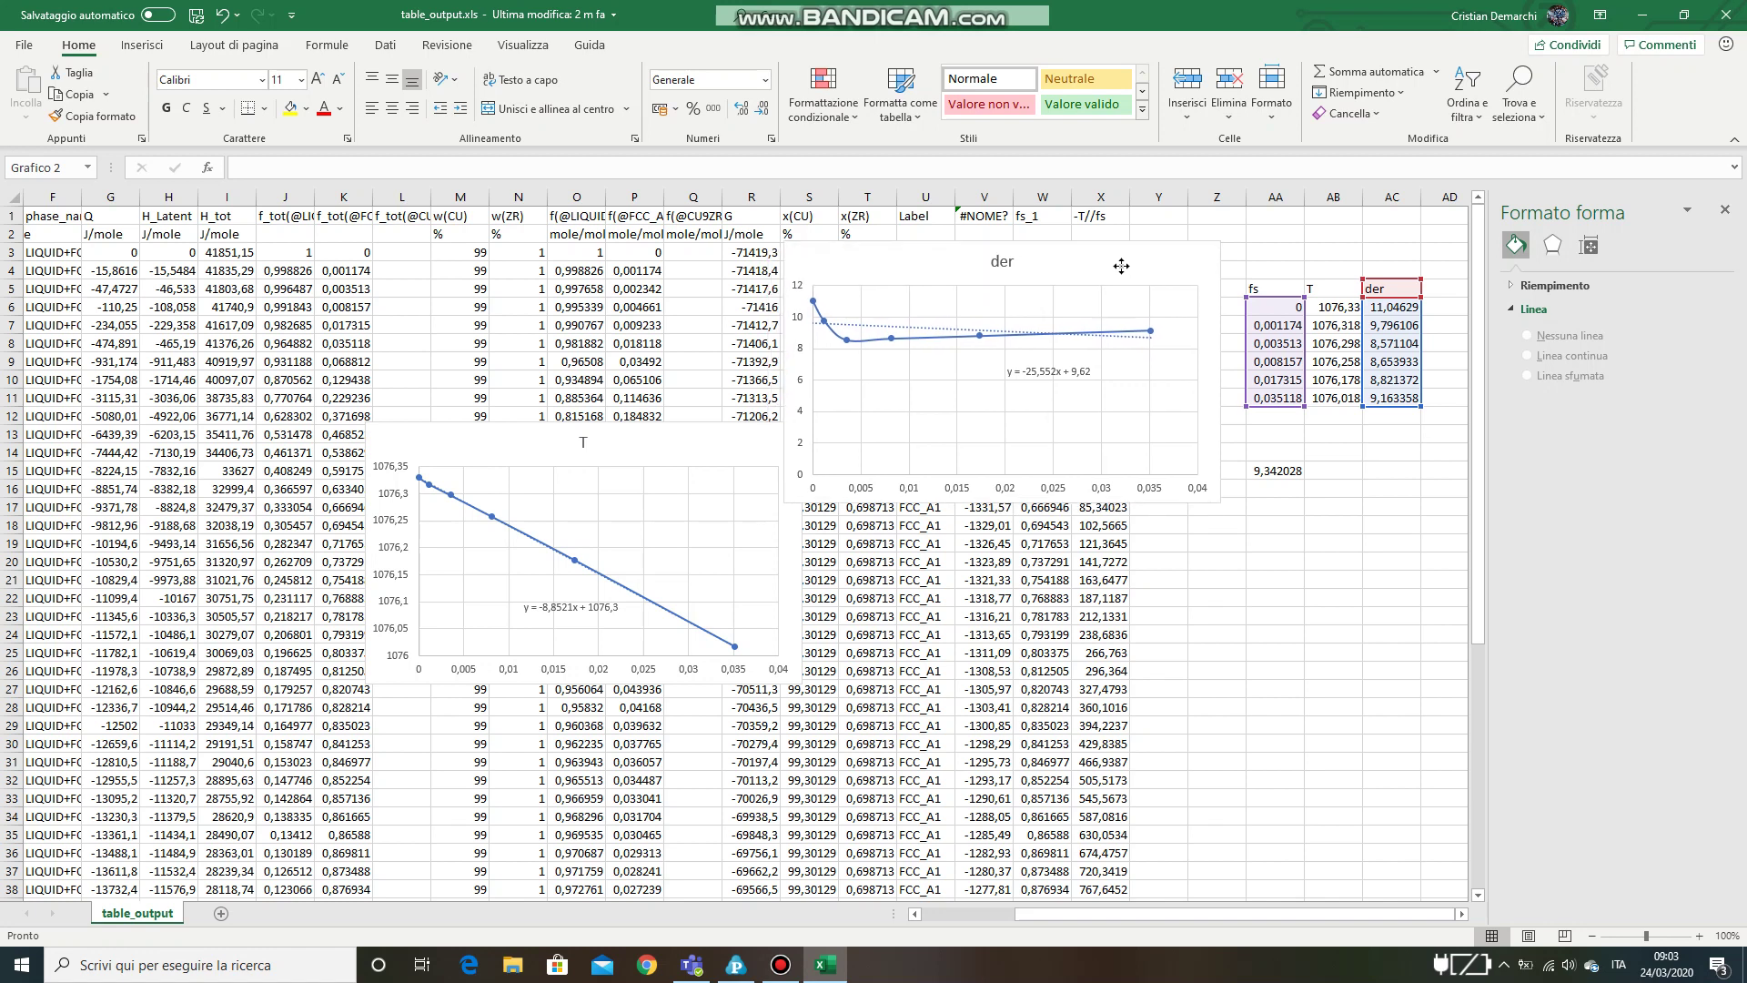
pyautogui.click(767, 585)
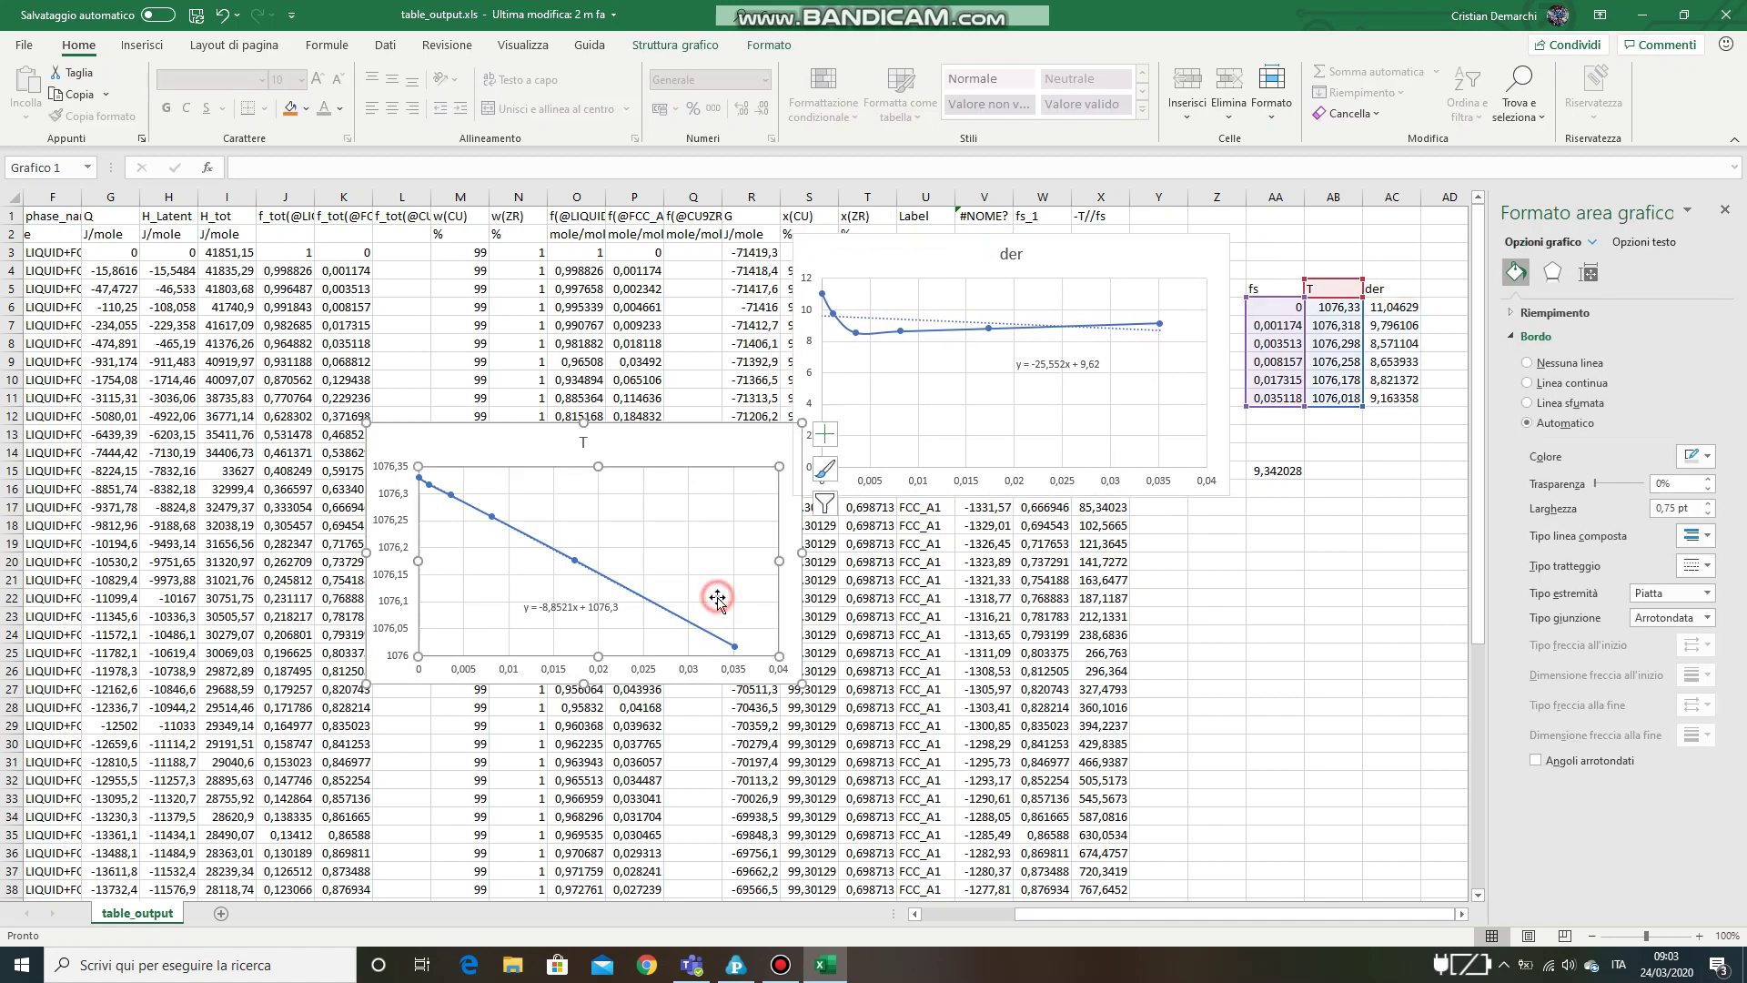
pyautogui.click(1275, 481)
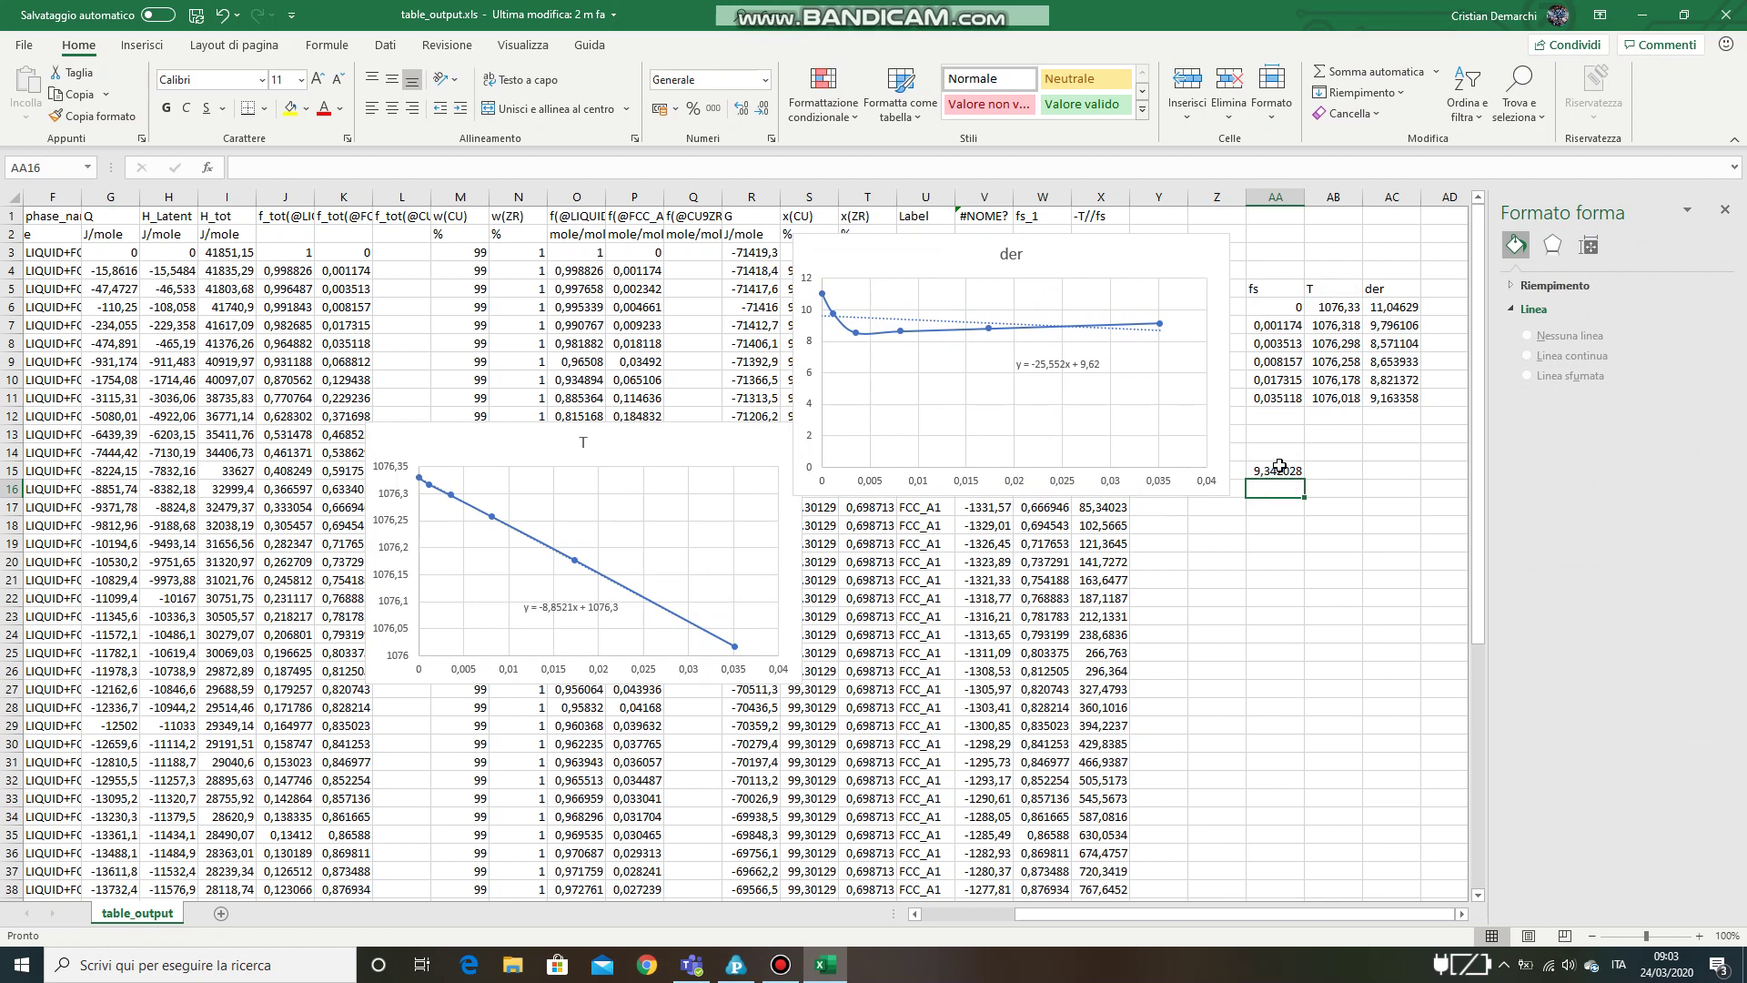
pyautogui.click(1279, 469)
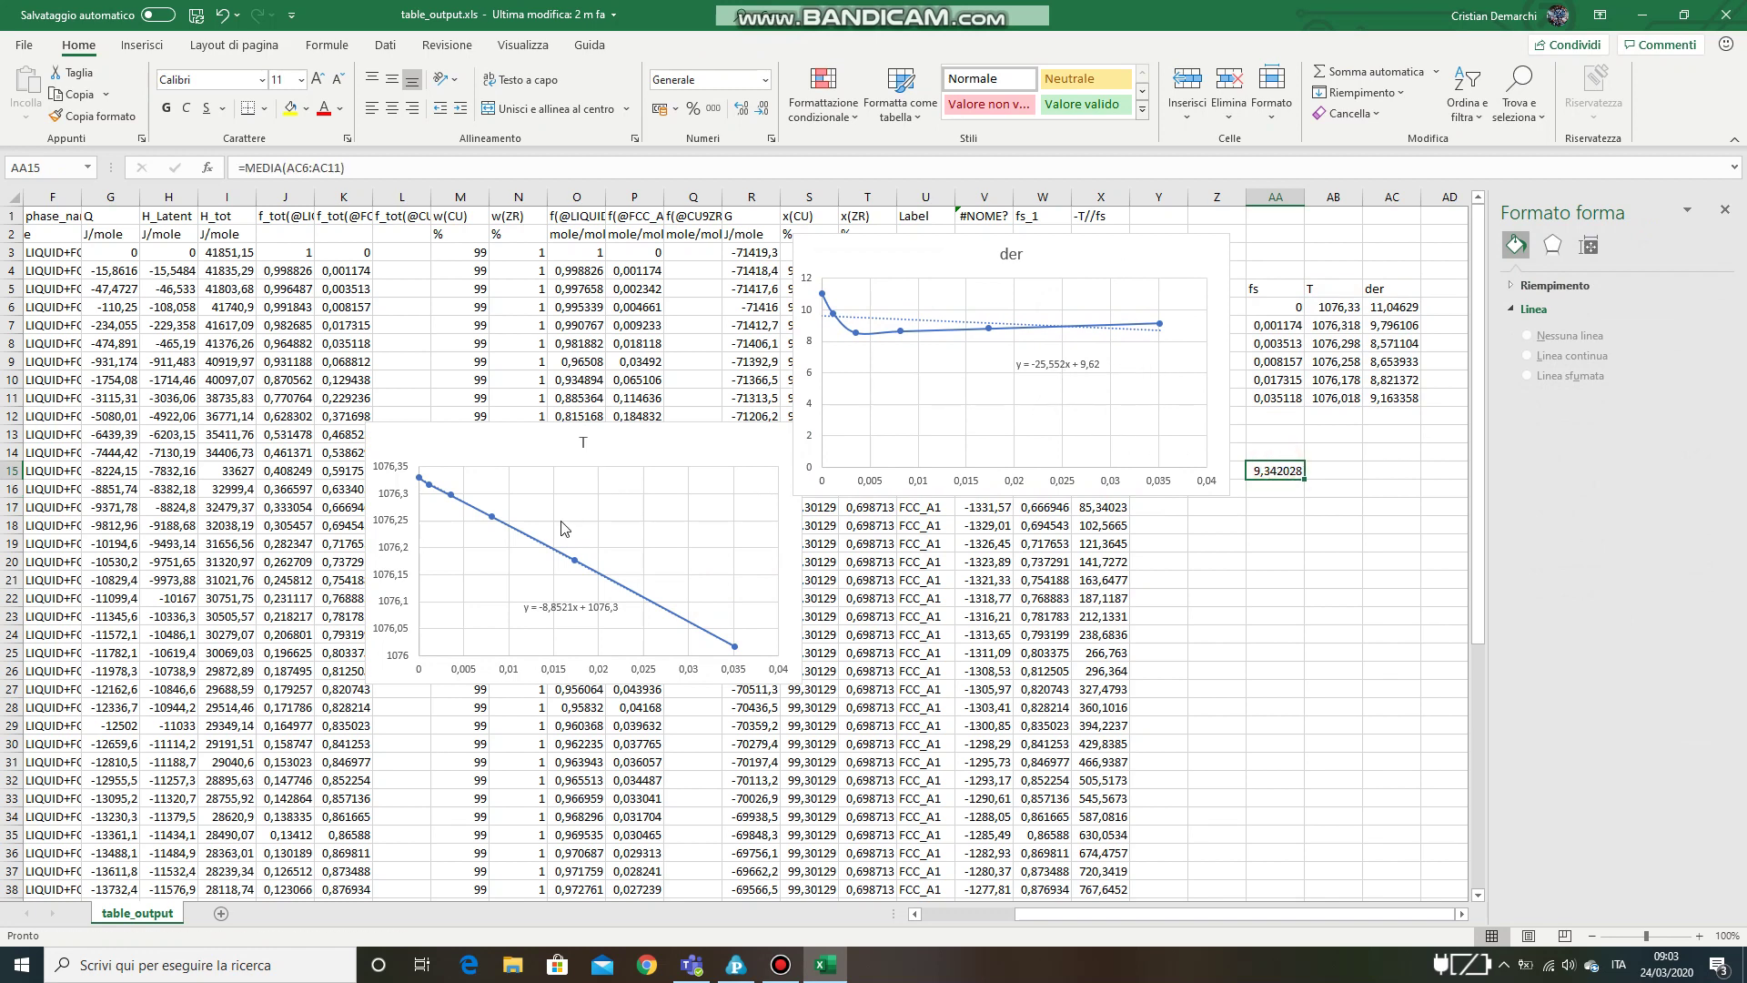
pyautogui.click(1279, 496)
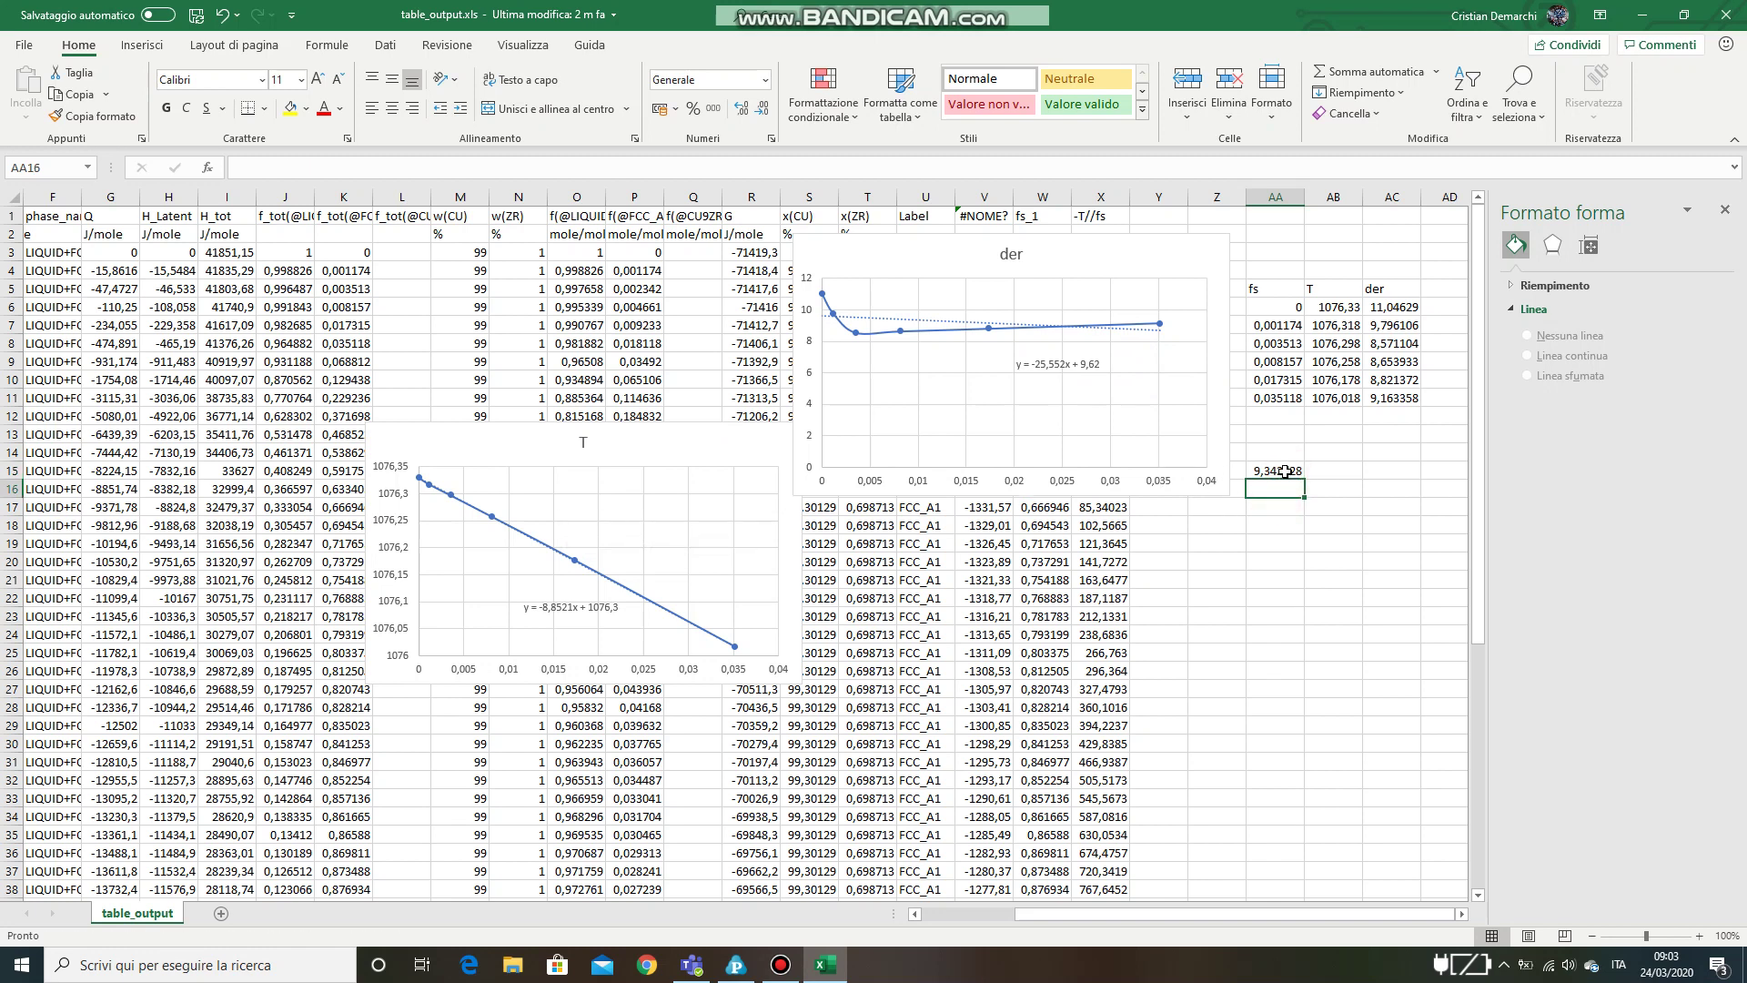
pyautogui.click(1284, 471)
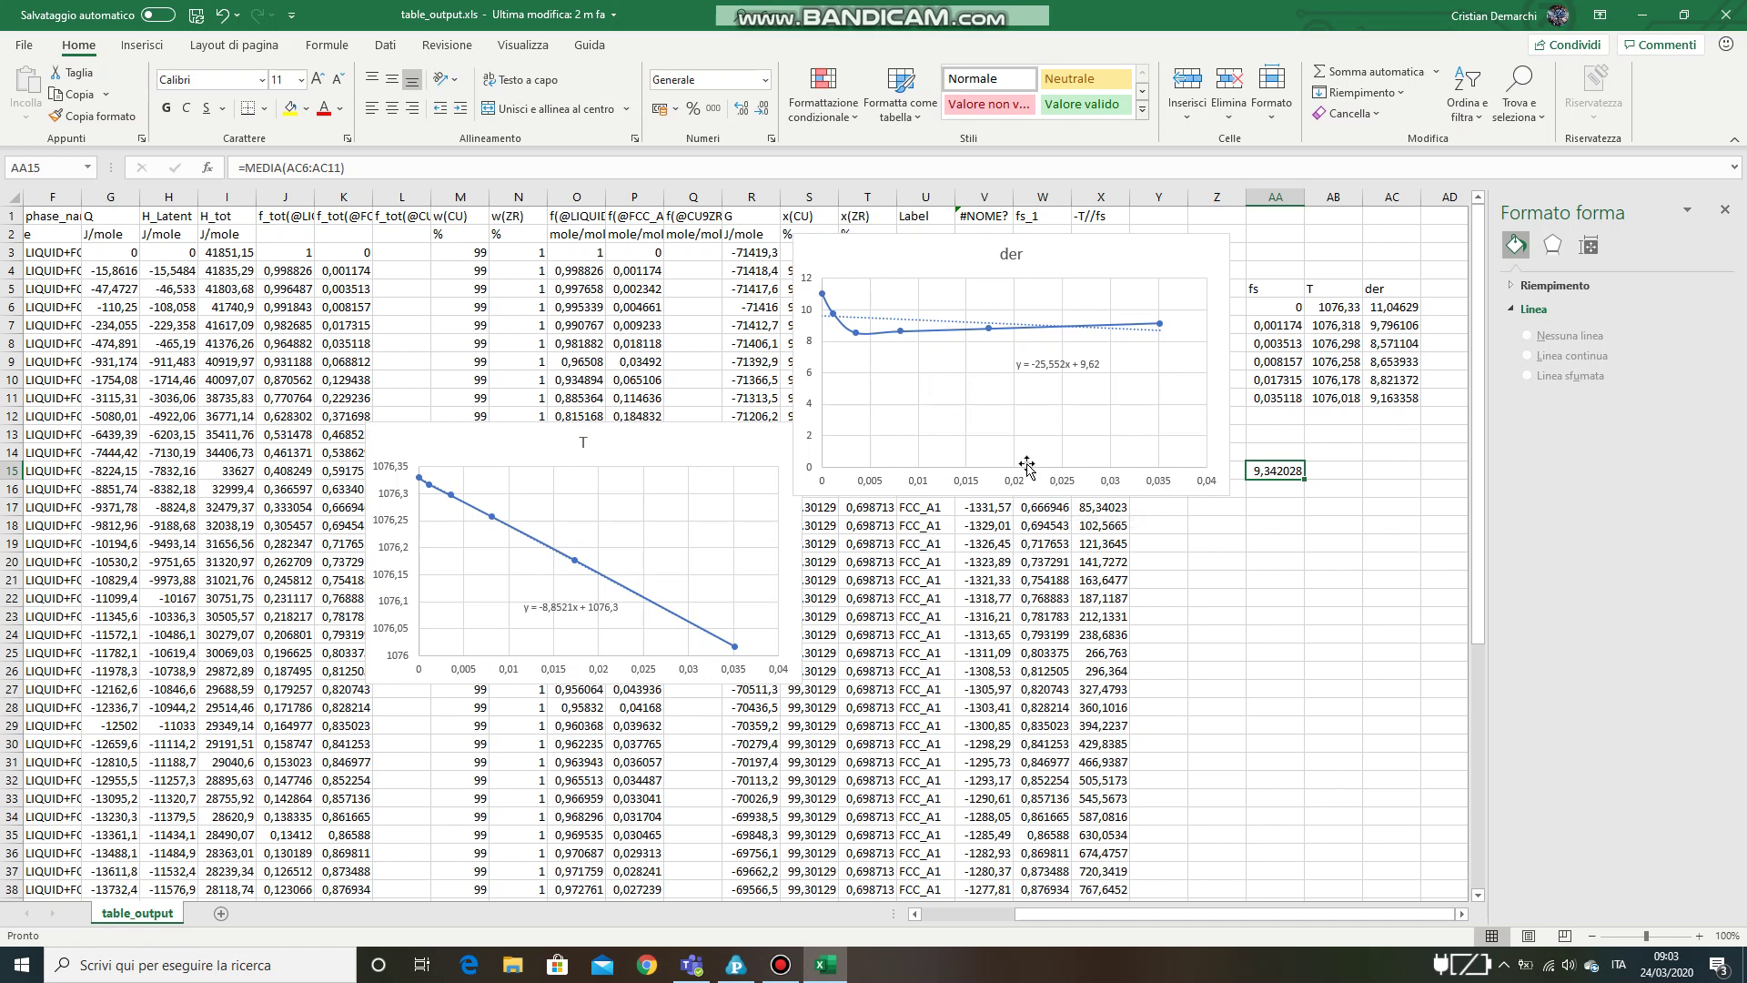
pyautogui.click(781, 965)
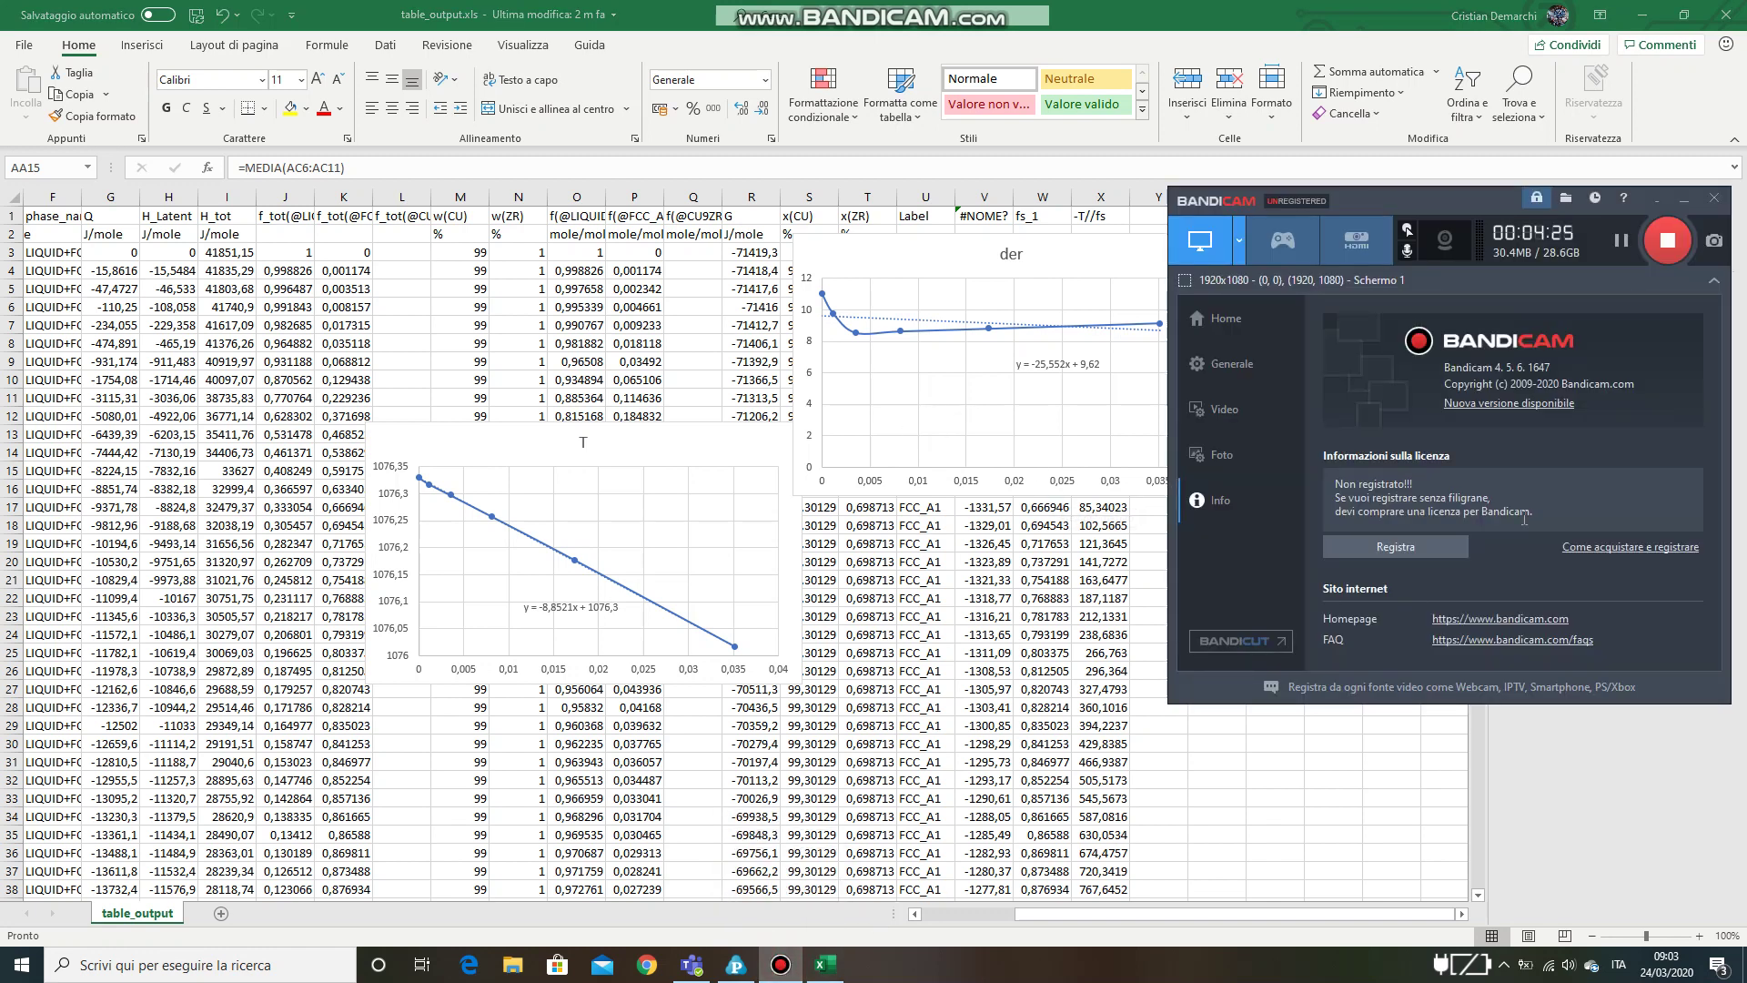